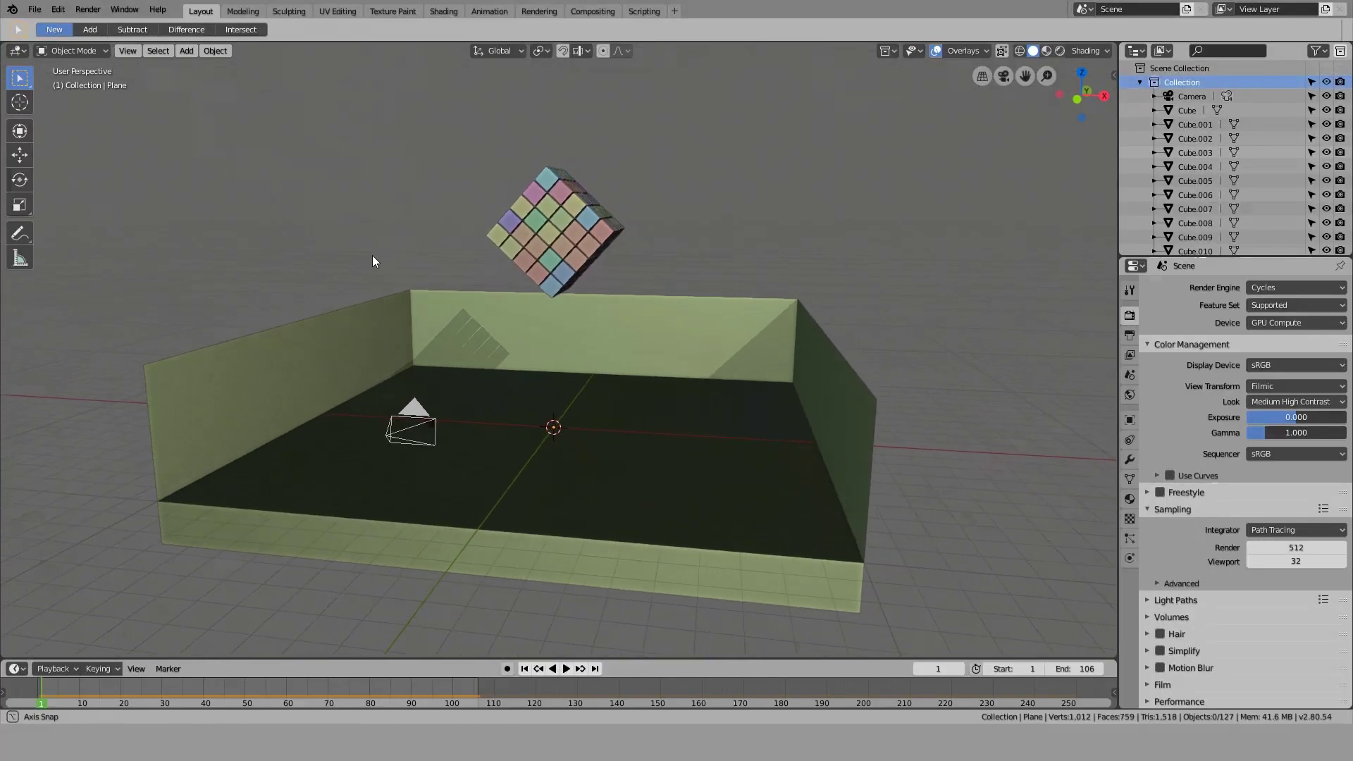
Select all the small cubes and move them to a new collection named Cubes
middle_drag(484, 361, 544, 307)
scroll(540, 336, up, 3)
drag(393, 321, 695, 78)
key(m)
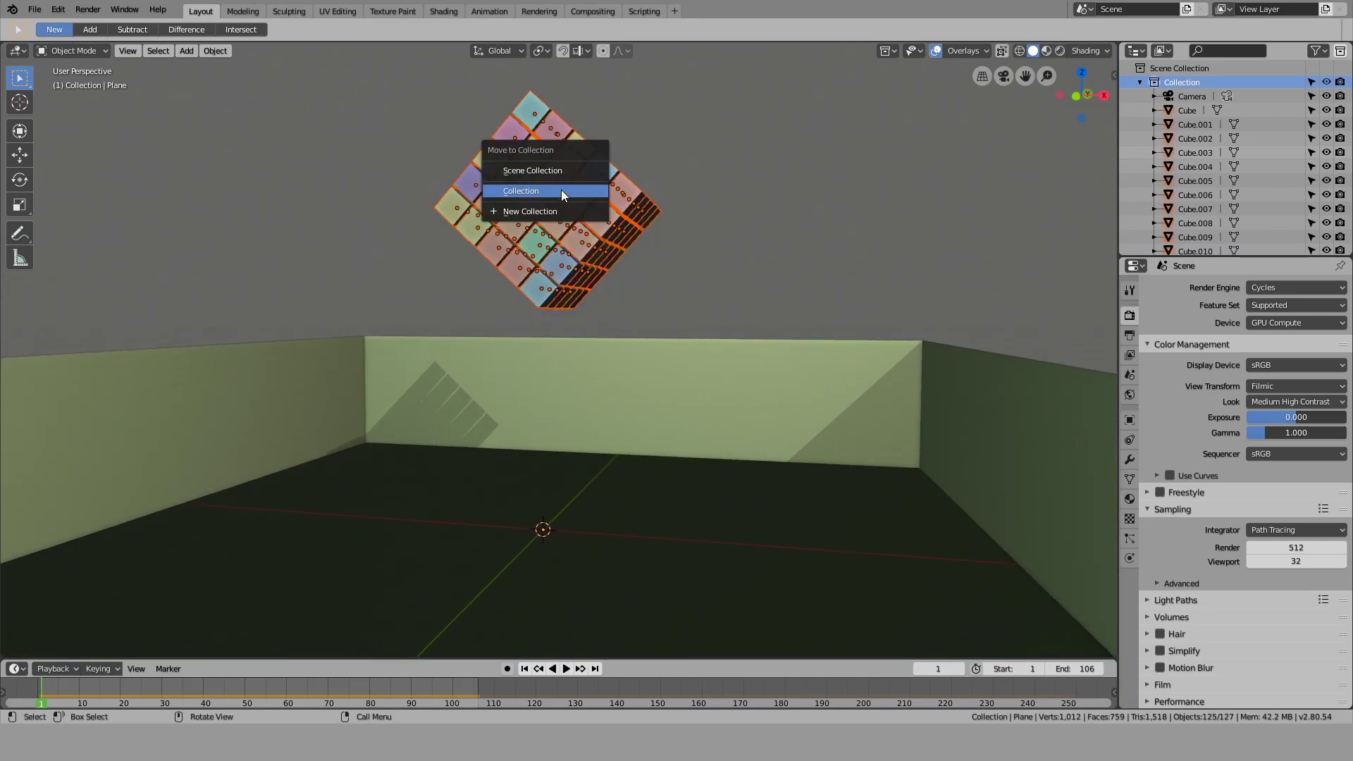
click(561, 207)
text(Cubes)
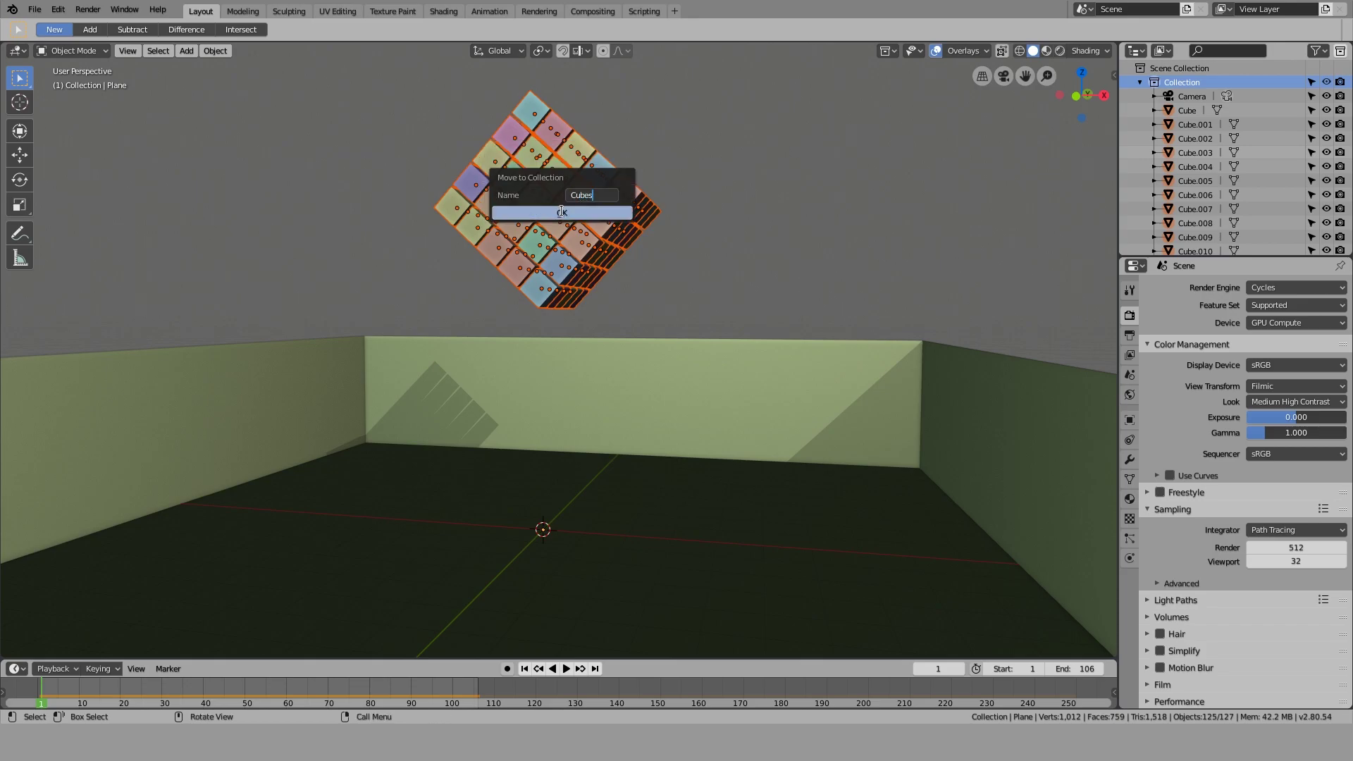
key(Return)
click(561, 213)
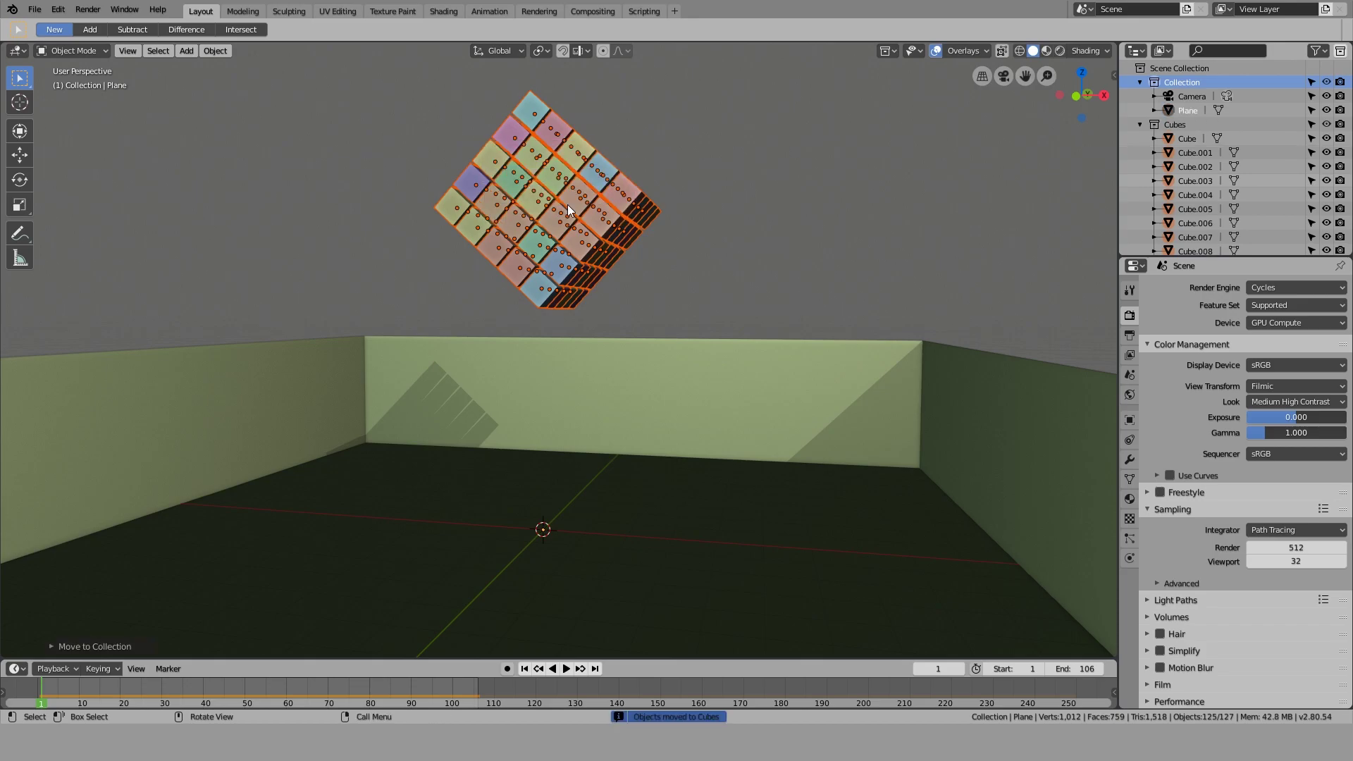
Move the walled floor plane to a new collection named RigidWorld
click(708, 369)
scroll(557, 408, down, 1)
key(F3)
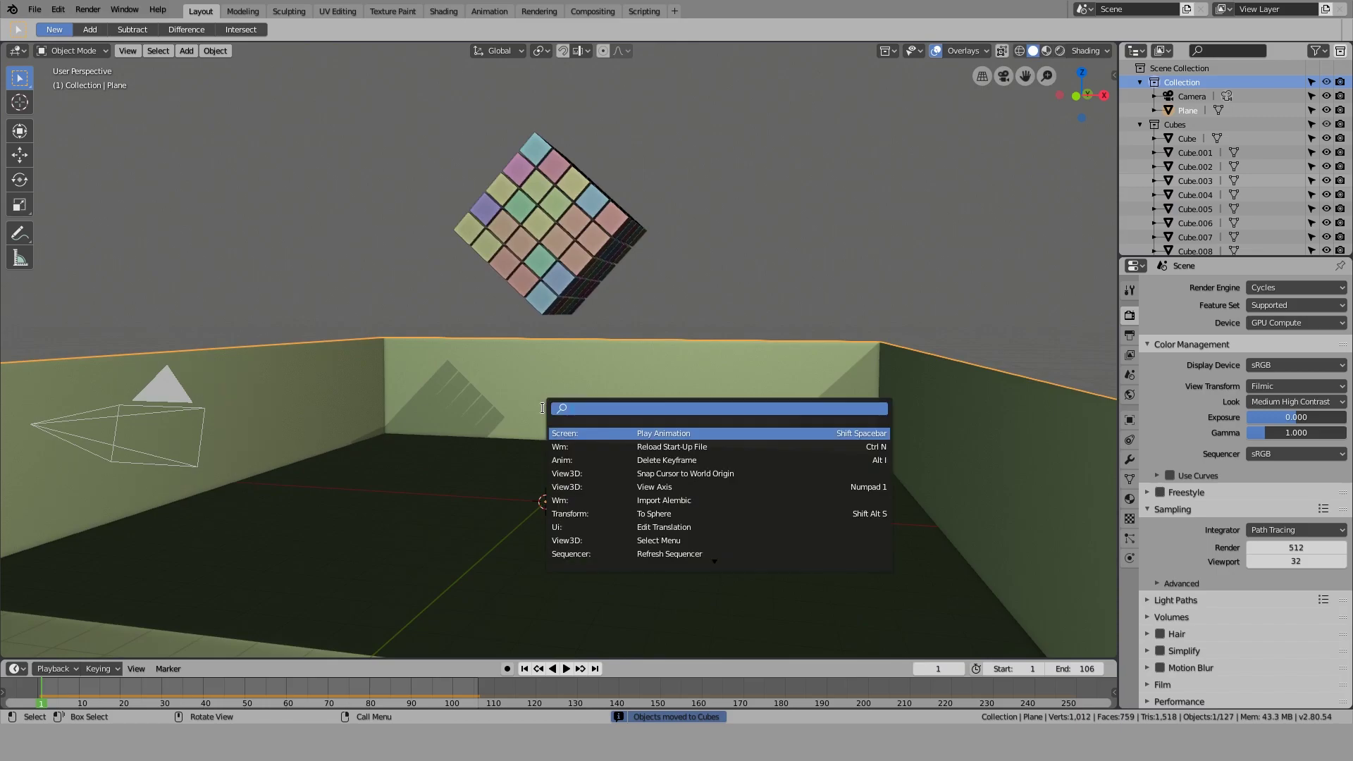
key(Escape)
key(m)
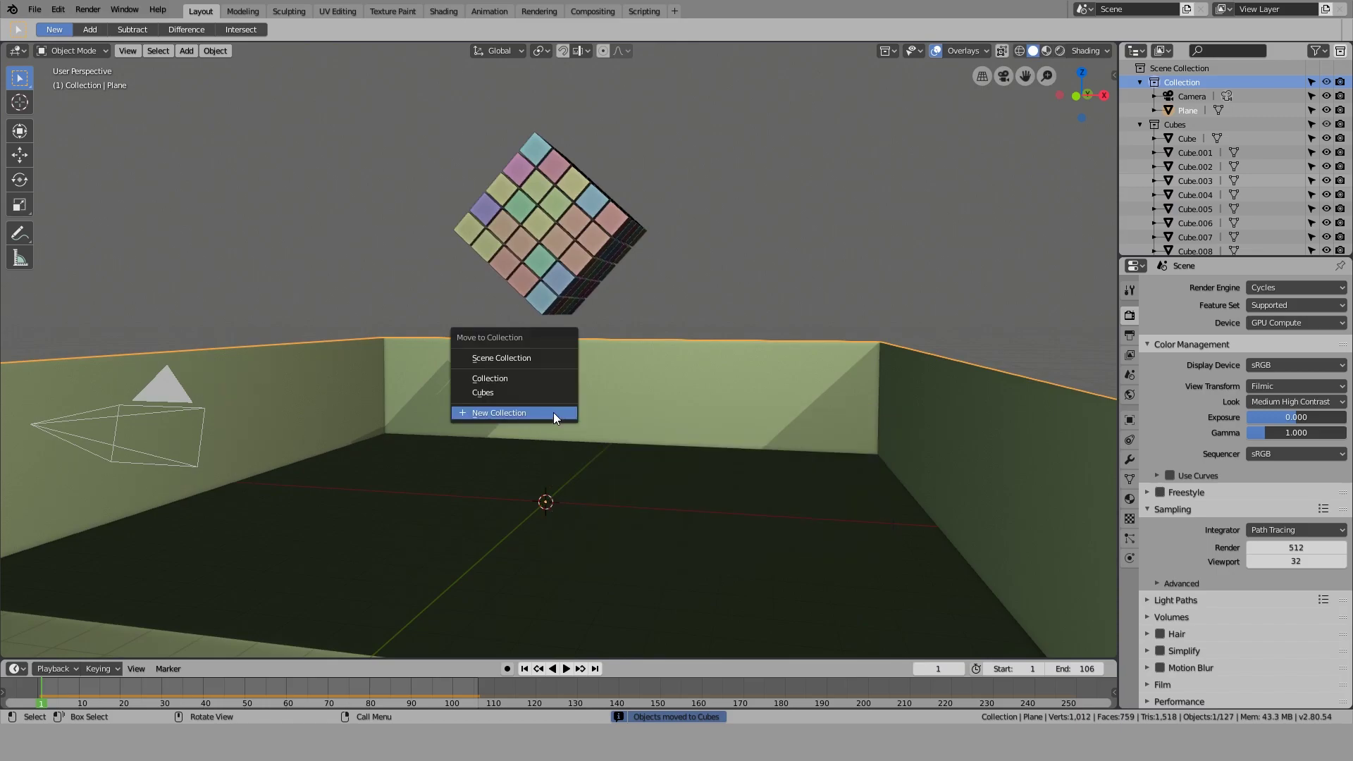
click(553, 413)
text(Rigi)
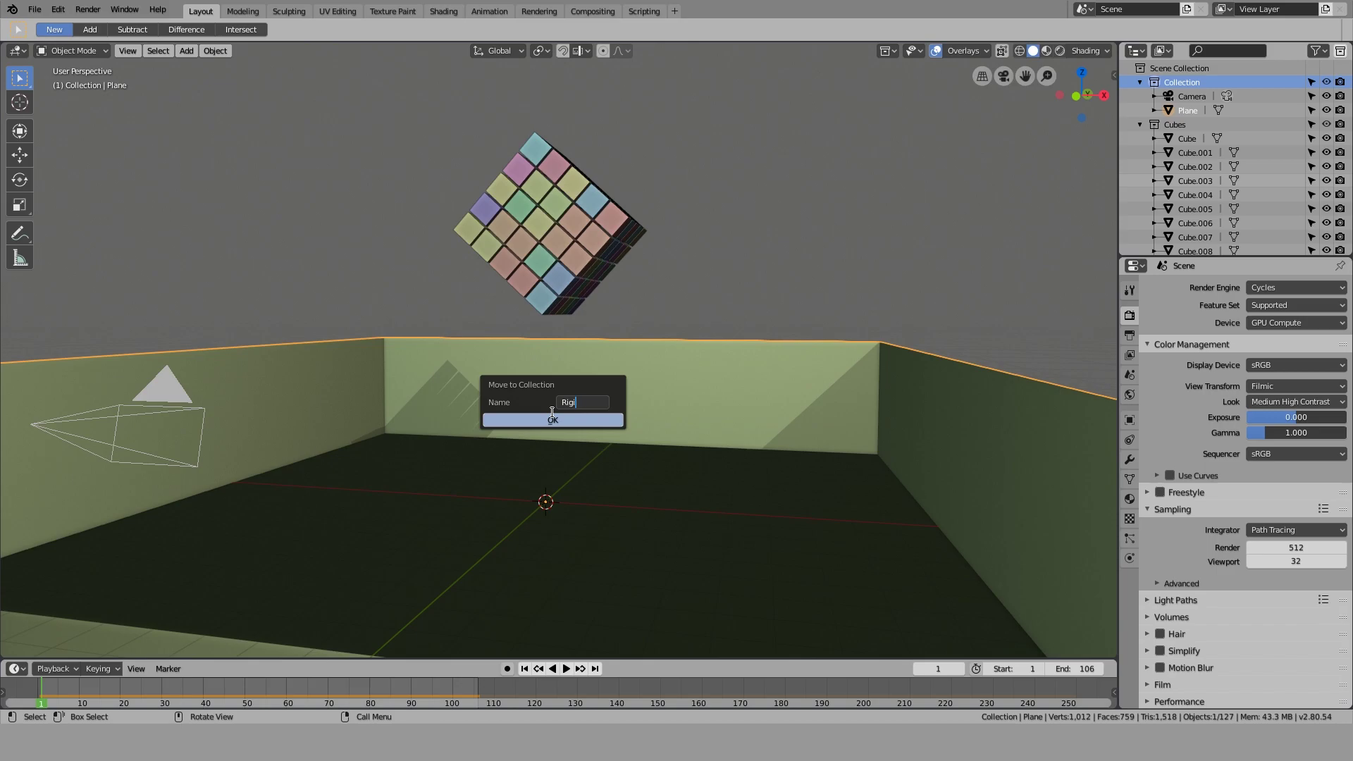
text(dWorld)
click(553, 416)
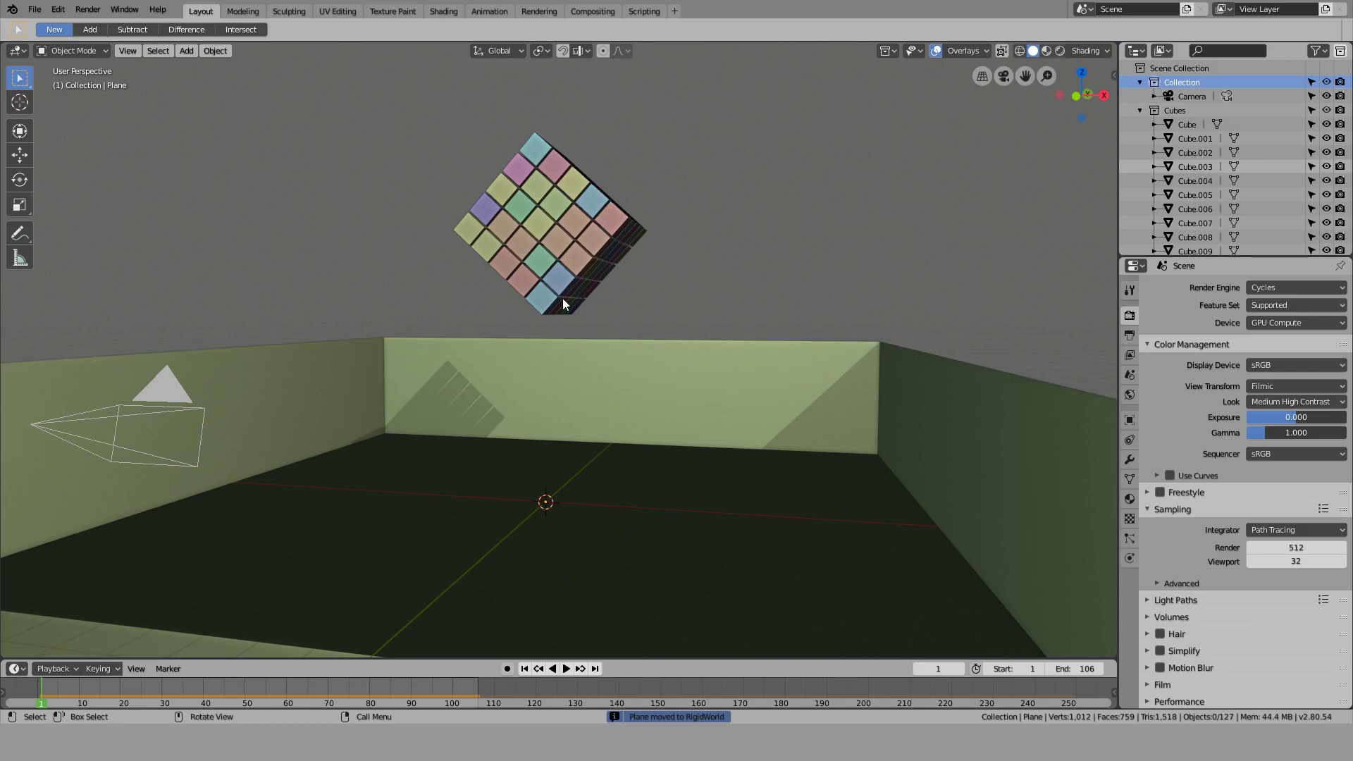
Play the falling-cubes simulation and stop on the last frame
middle_drag(563, 304, 544, 683)
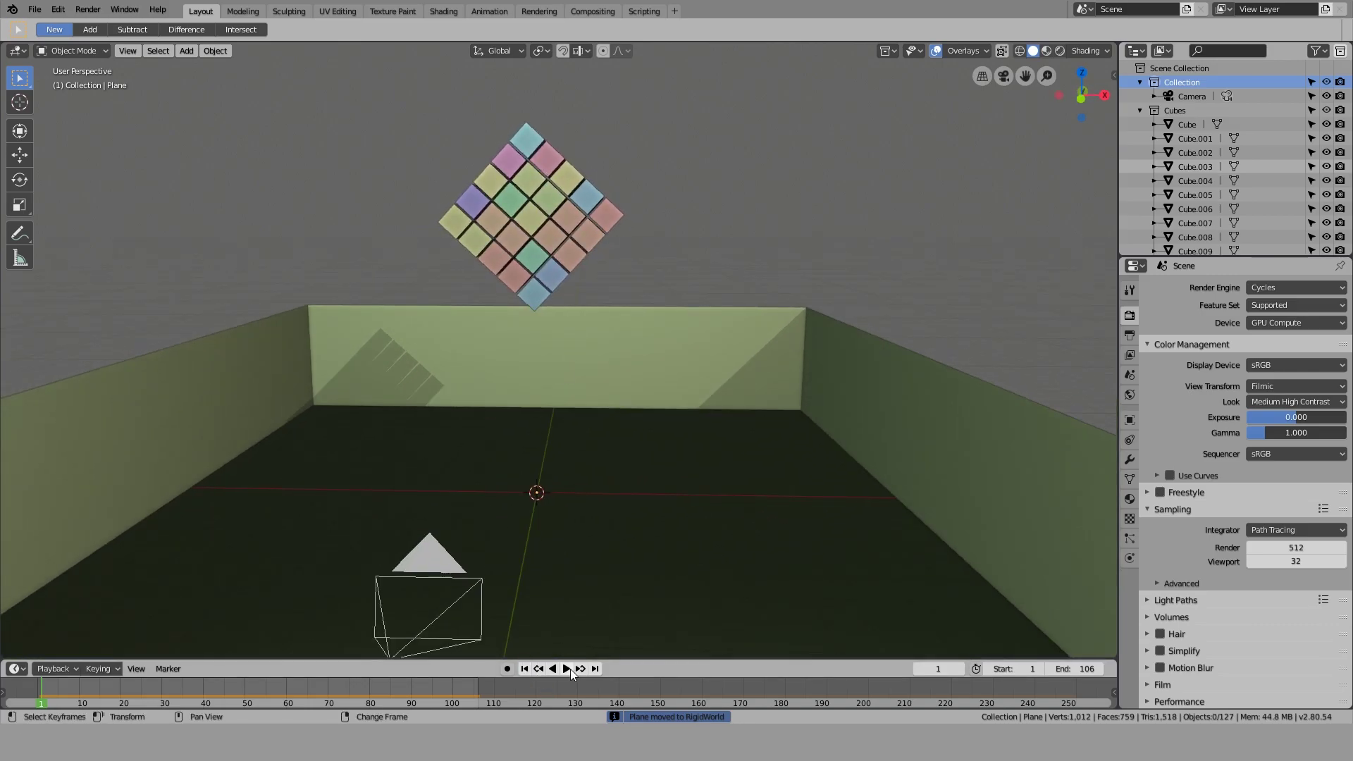
click(569, 669)
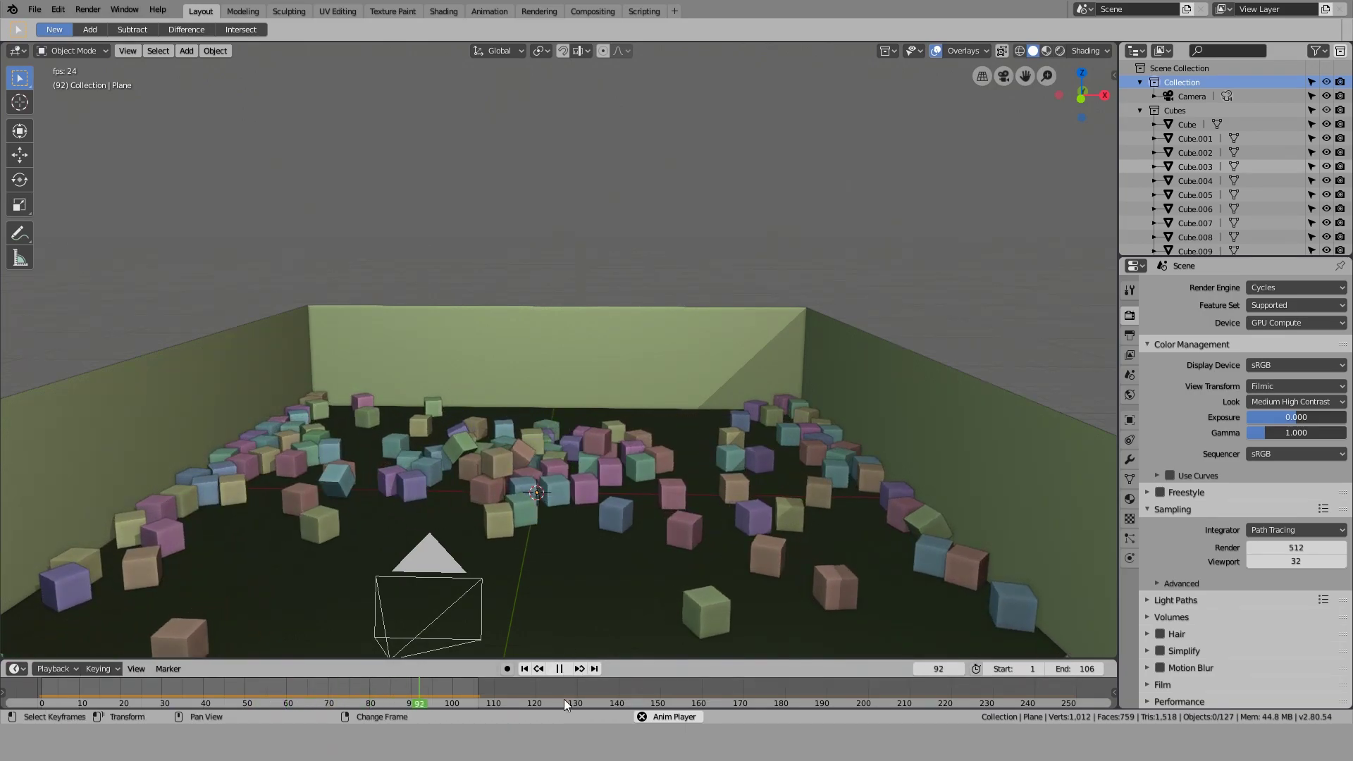
click(560, 669)
click(595, 669)
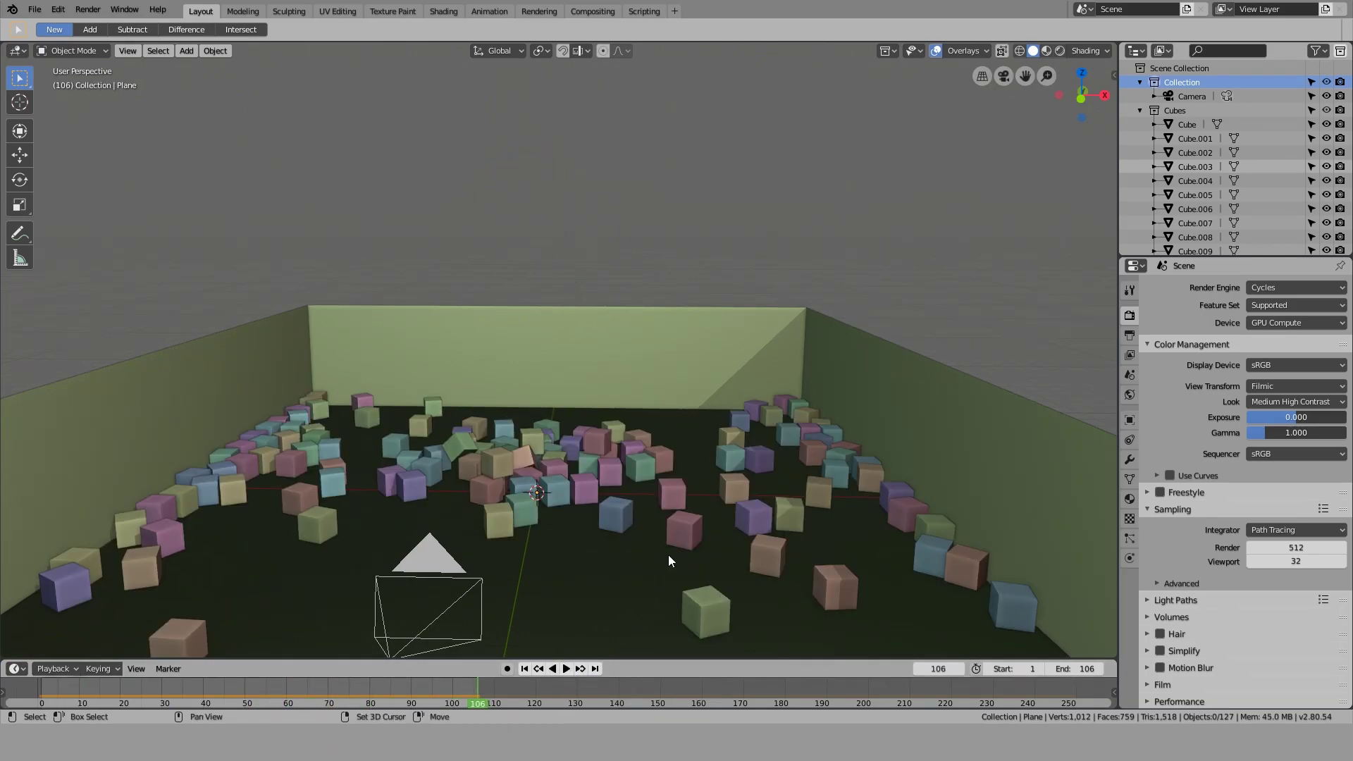
Examine up close, in front orthographic view, where the fallen cubes meet the floor
shift+middle_drag(668, 556, 644, 407)
scroll(644, 407, up, 4)
shift+middle_drag(710, 468, 652, 244)
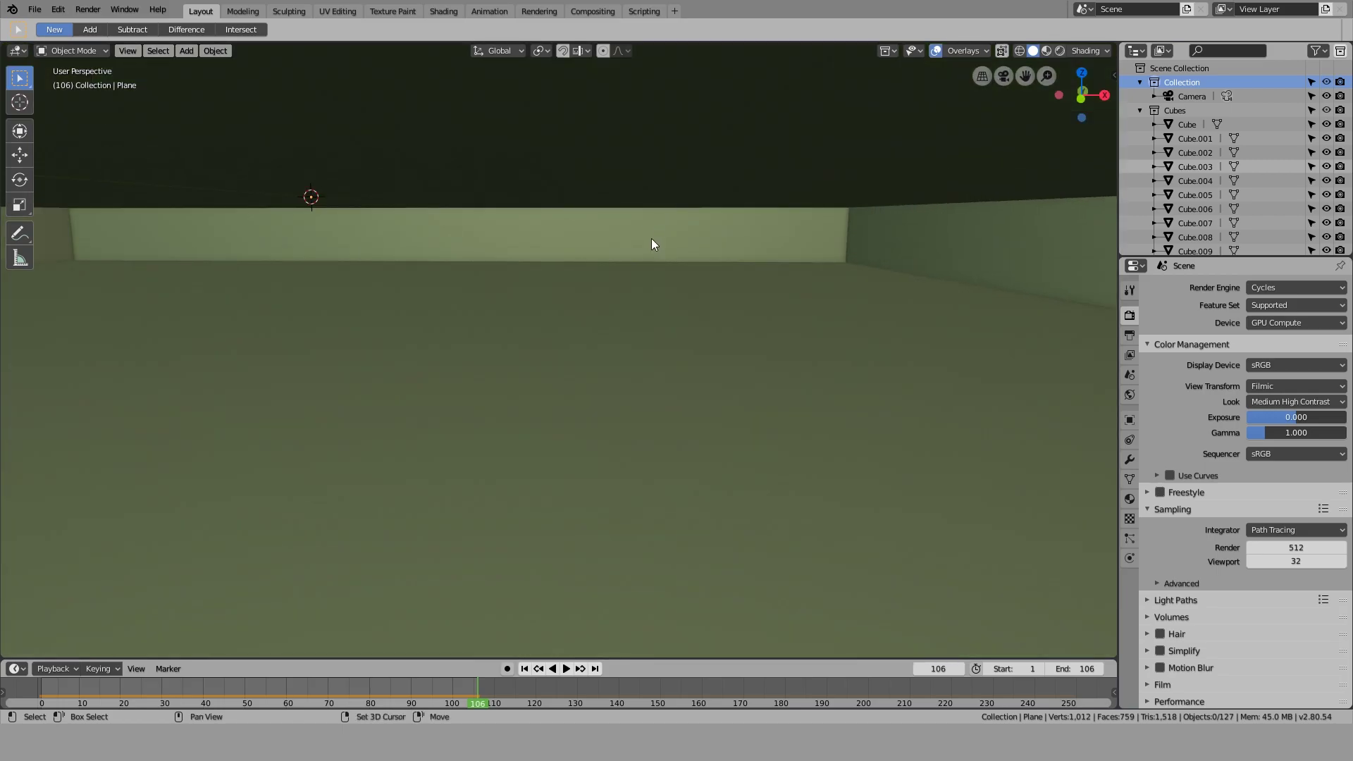
scroll(649, 238, down, 7)
key(KP_1)
scroll(552, 179, up, 4)
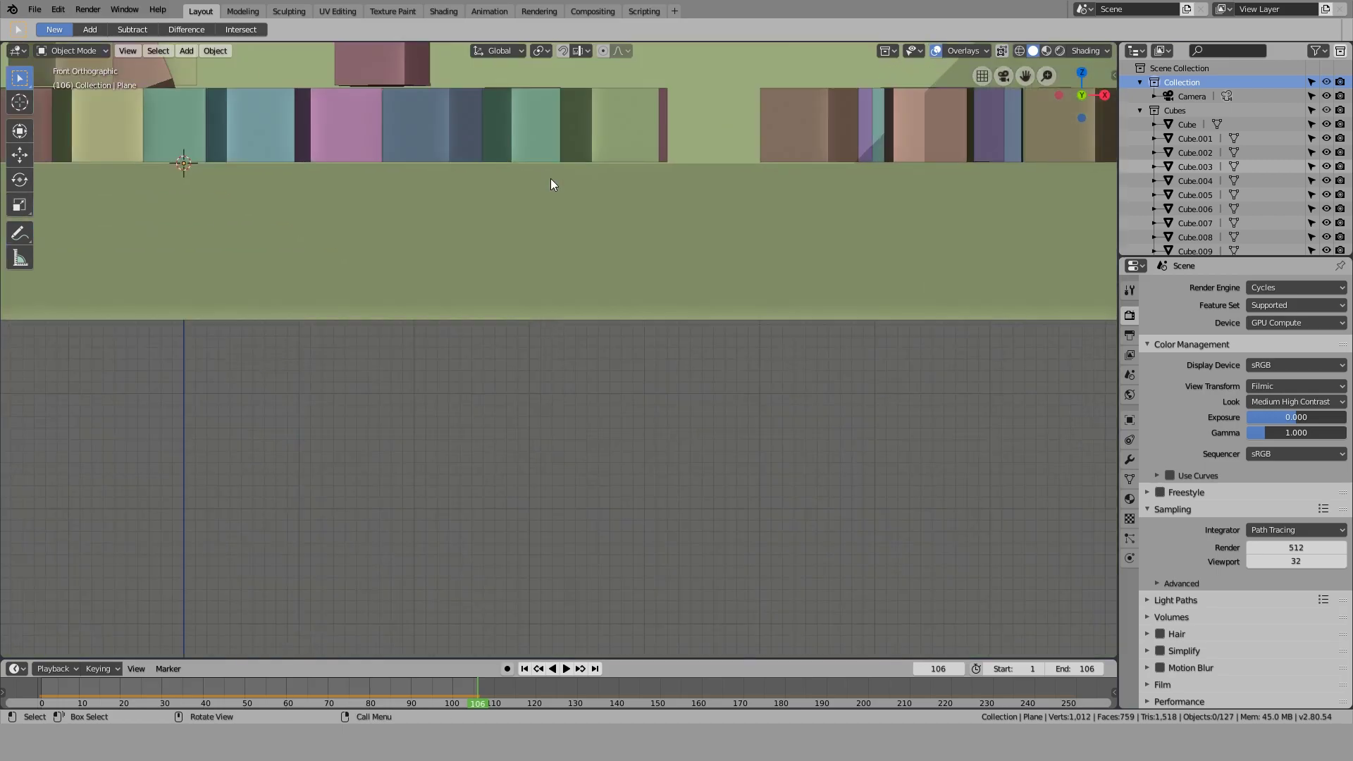
scroll(553, 178, up, 2)
shift+middle_drag(562, 160, 466, 518)
scroll(508, 486, up, 6)
shift+middle_drag(549, 499, 625, 303)
scroll(639, 372, up, 4)
shift+middle_drag(793, 480, 489, 455)
Switch to rendered shading and inspect the contact between the cubes' undersides and the floor
key(shift+z)
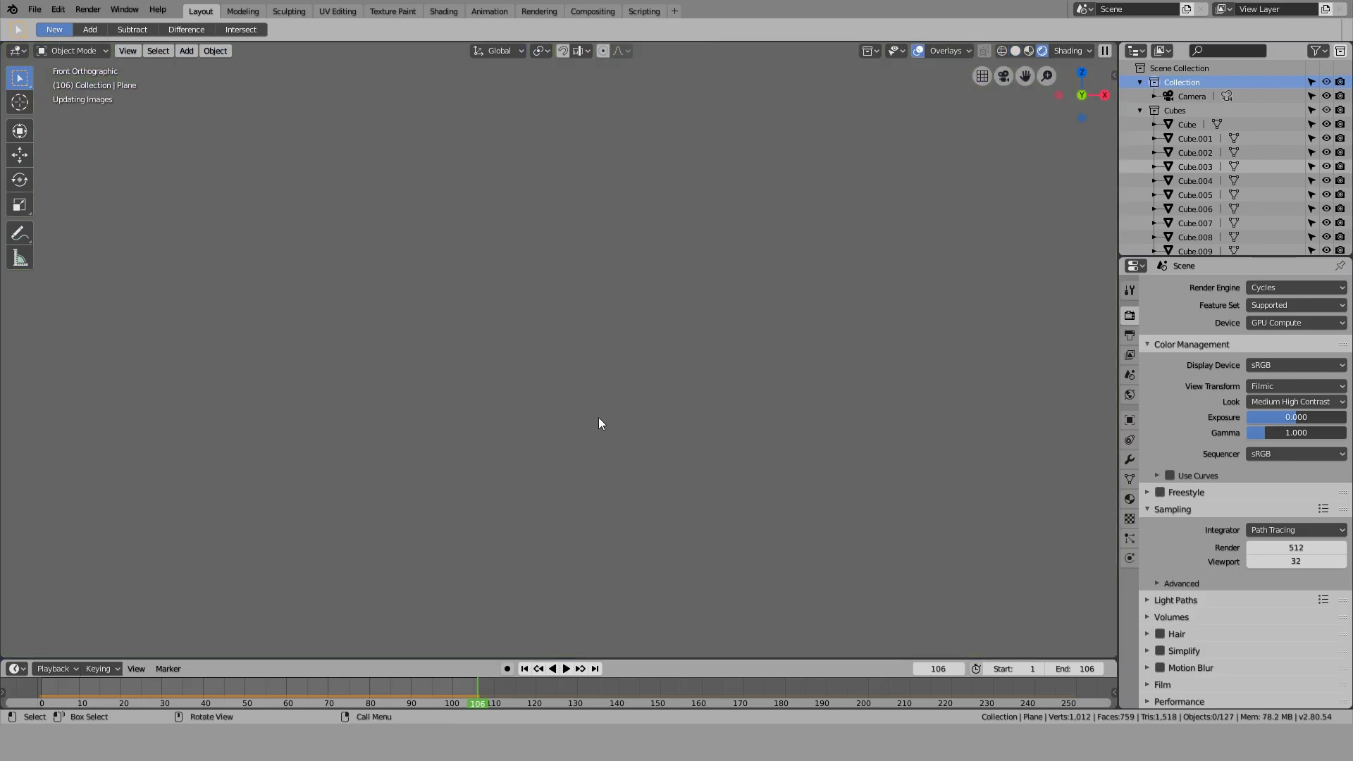
middle_drag(547, 401, 574, 341)
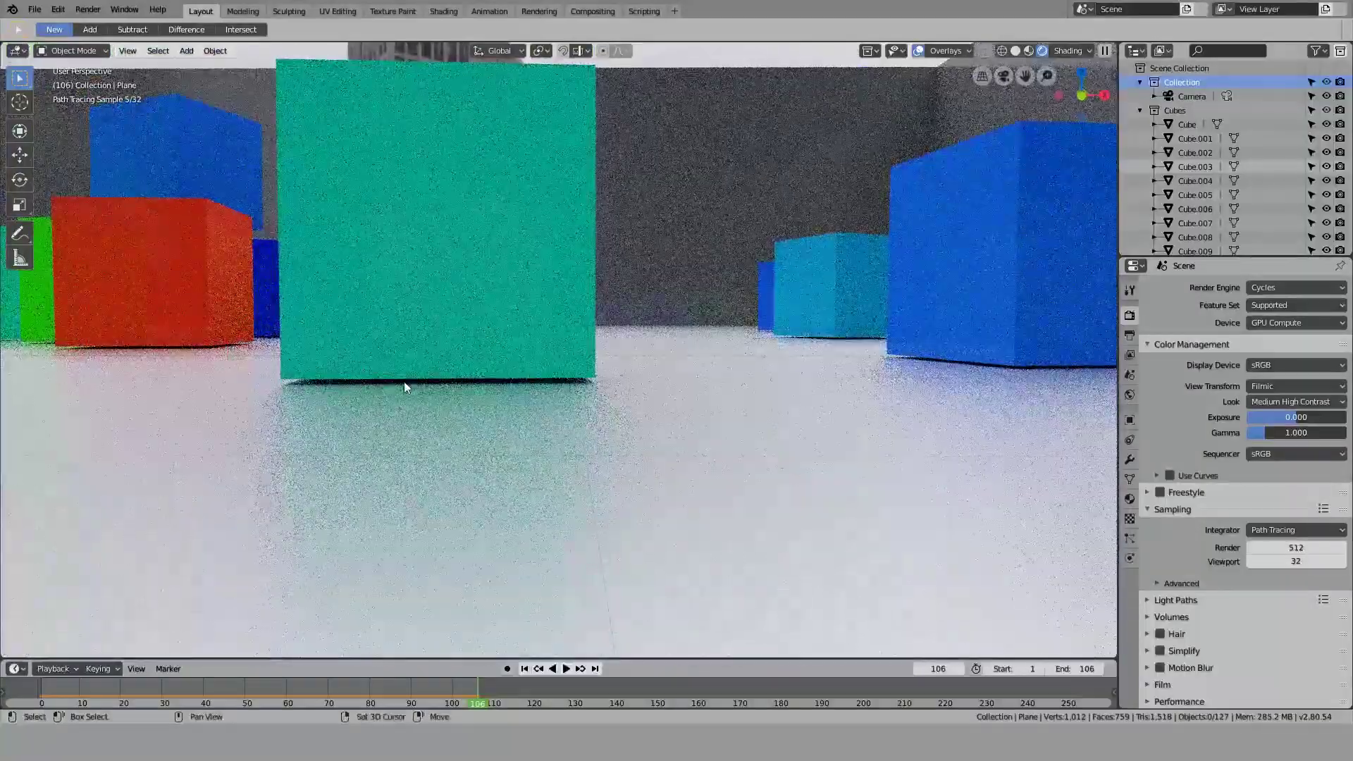
shift+middle_drag(208, 364, 390, 357)
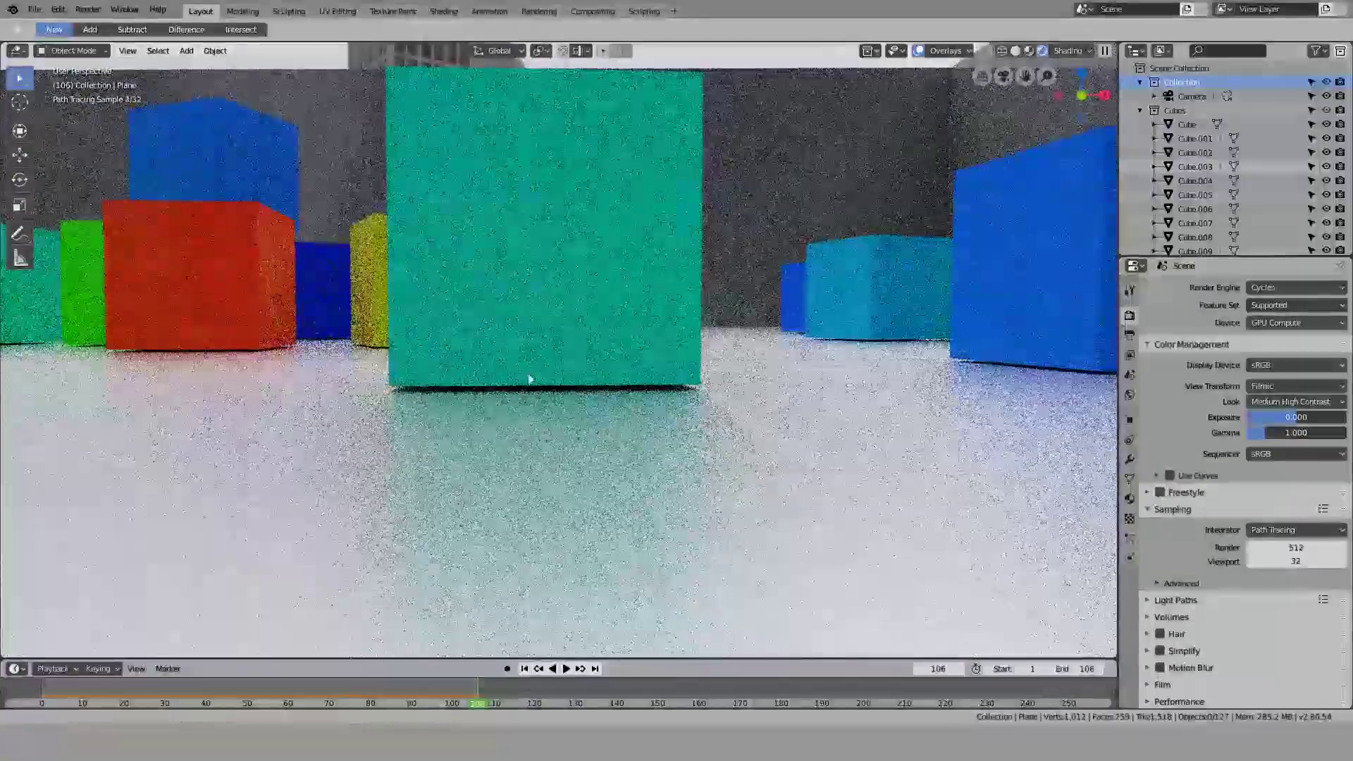
shift+middle_drag(529, 379, 689, 378)
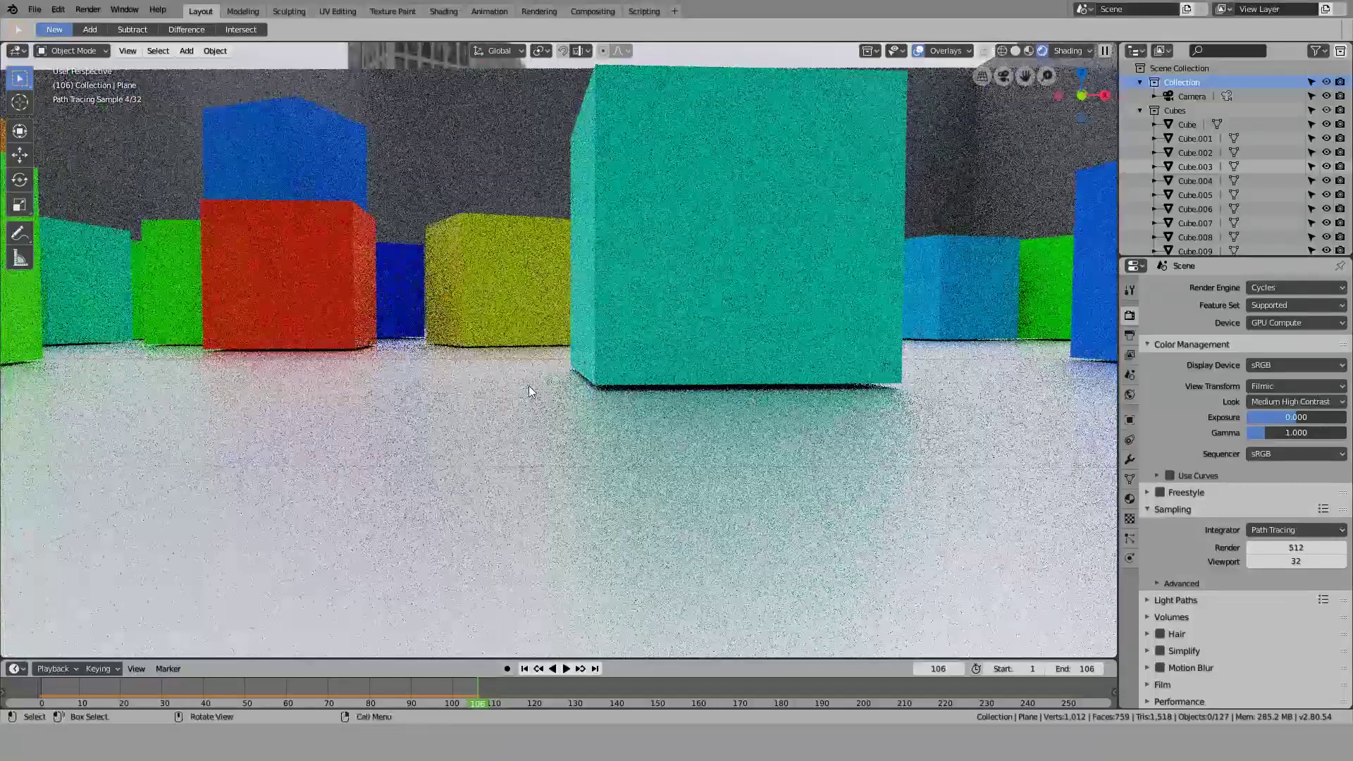
Inspect the rendered scene through the camera and from an overview of the whole walled floor
key(KP_0)
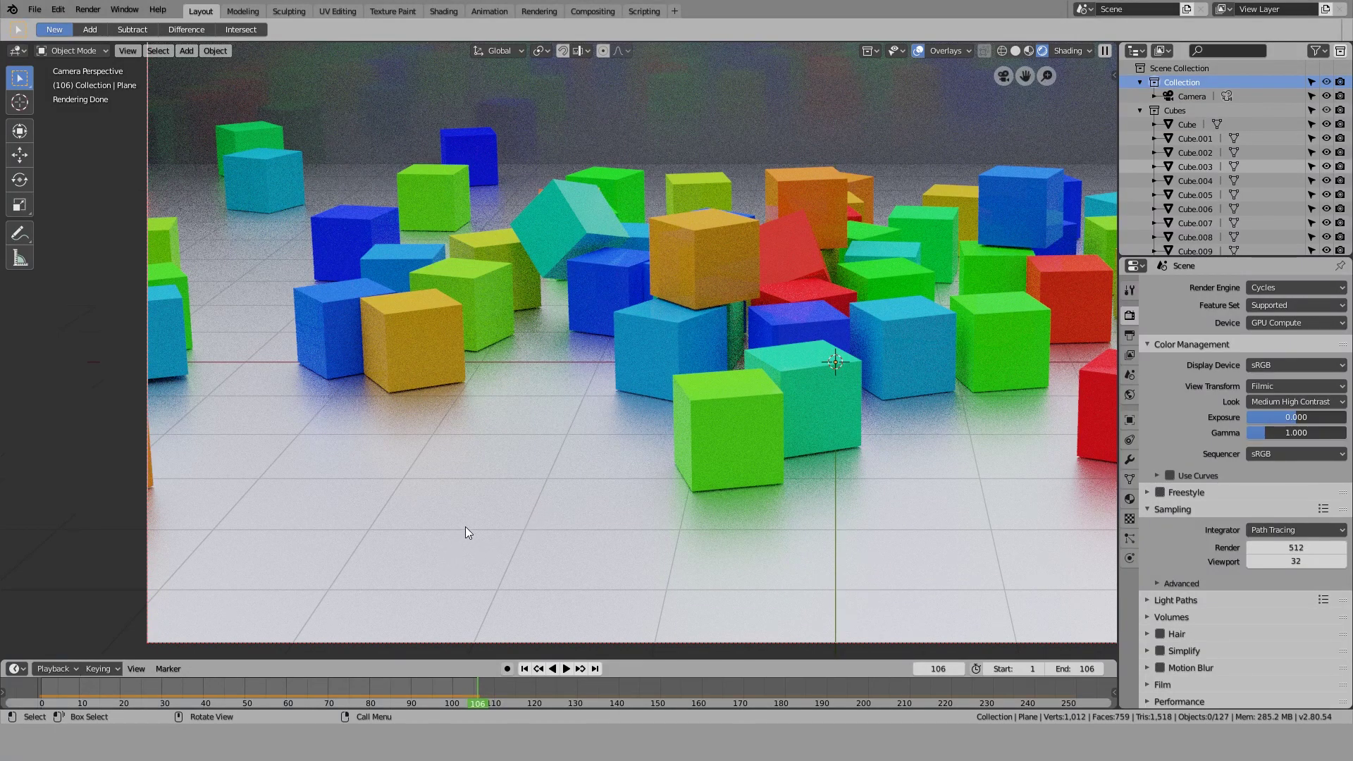
key(shift)
middle_drag(874, 444, 713, 432)
scroll(712, 432, down, 6)
middle_drag(336, 526, 552, 518)
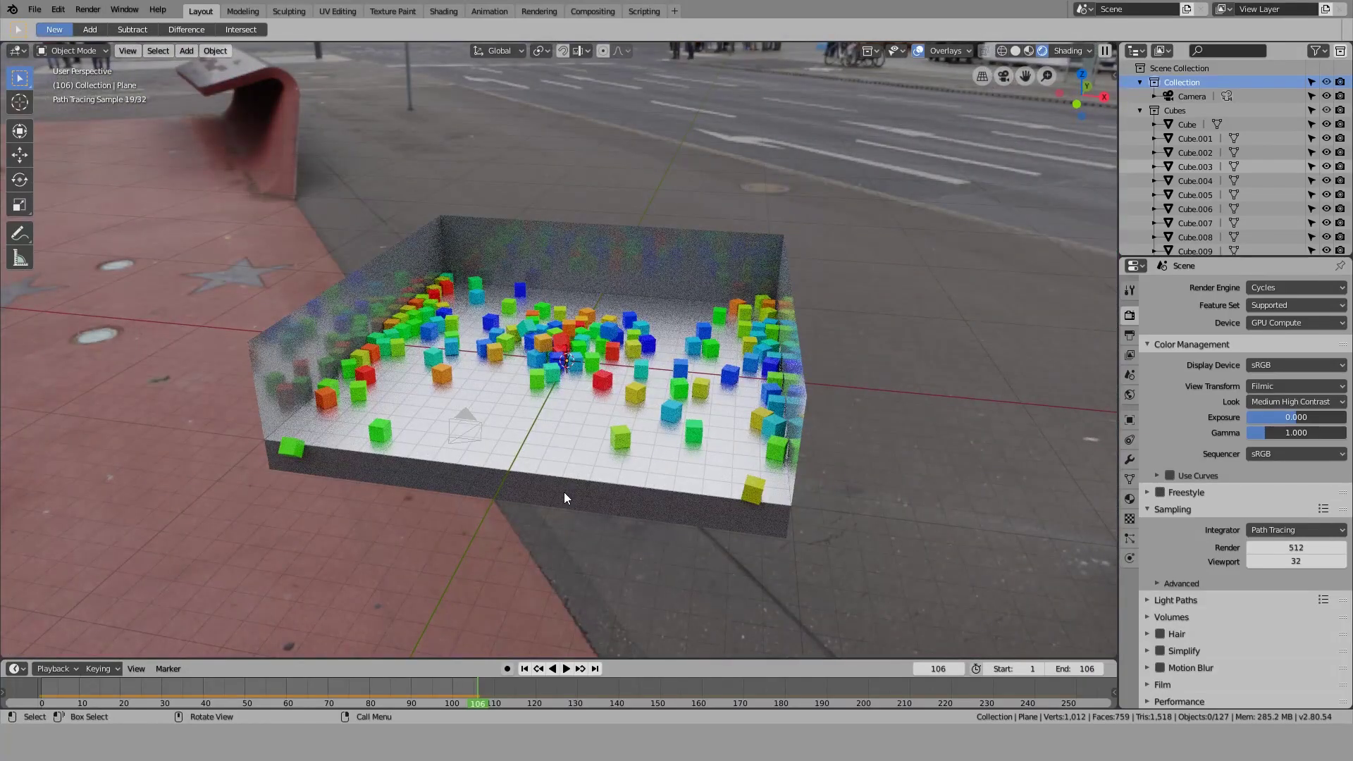
key(KP_0)
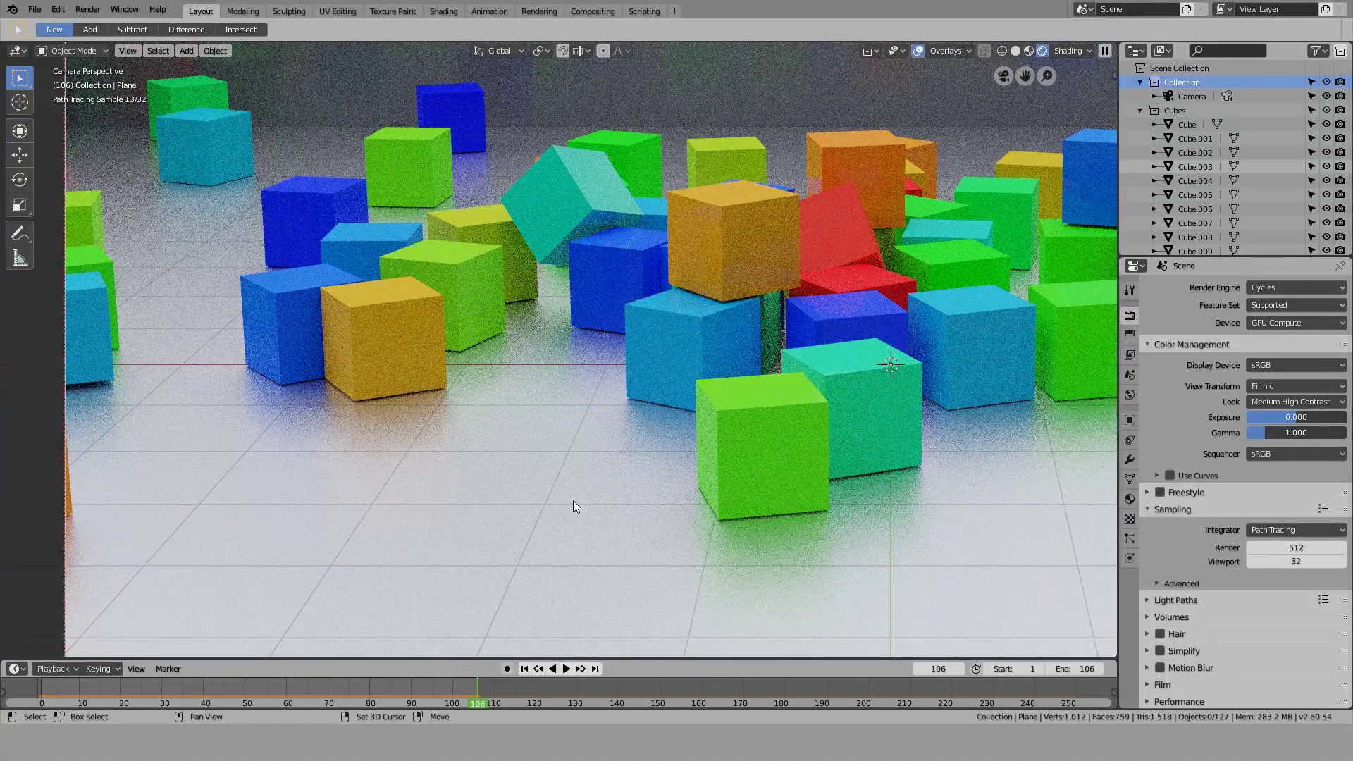
Return to solid shading and check the rigid body collision margins of the walled plane and one cube
key(shift+z)
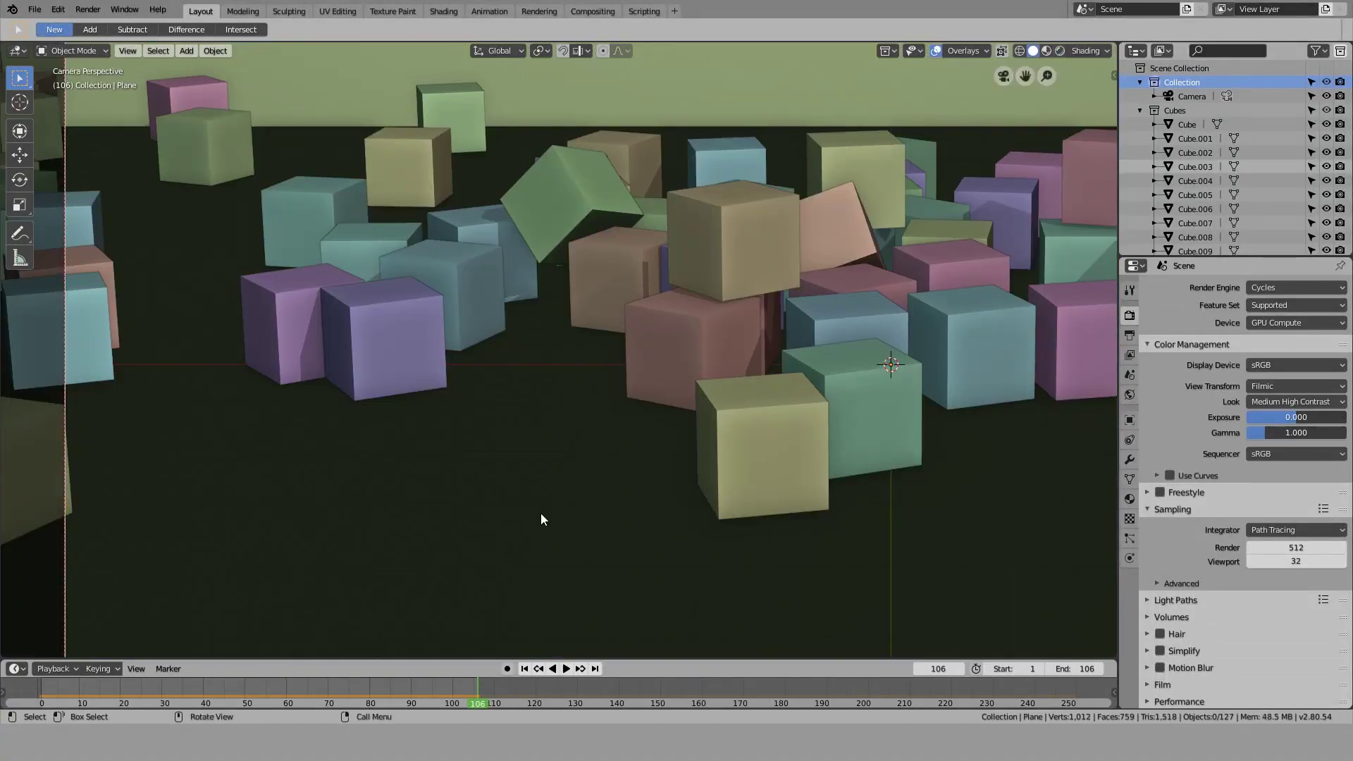
scroll(540, 513, down, 5)
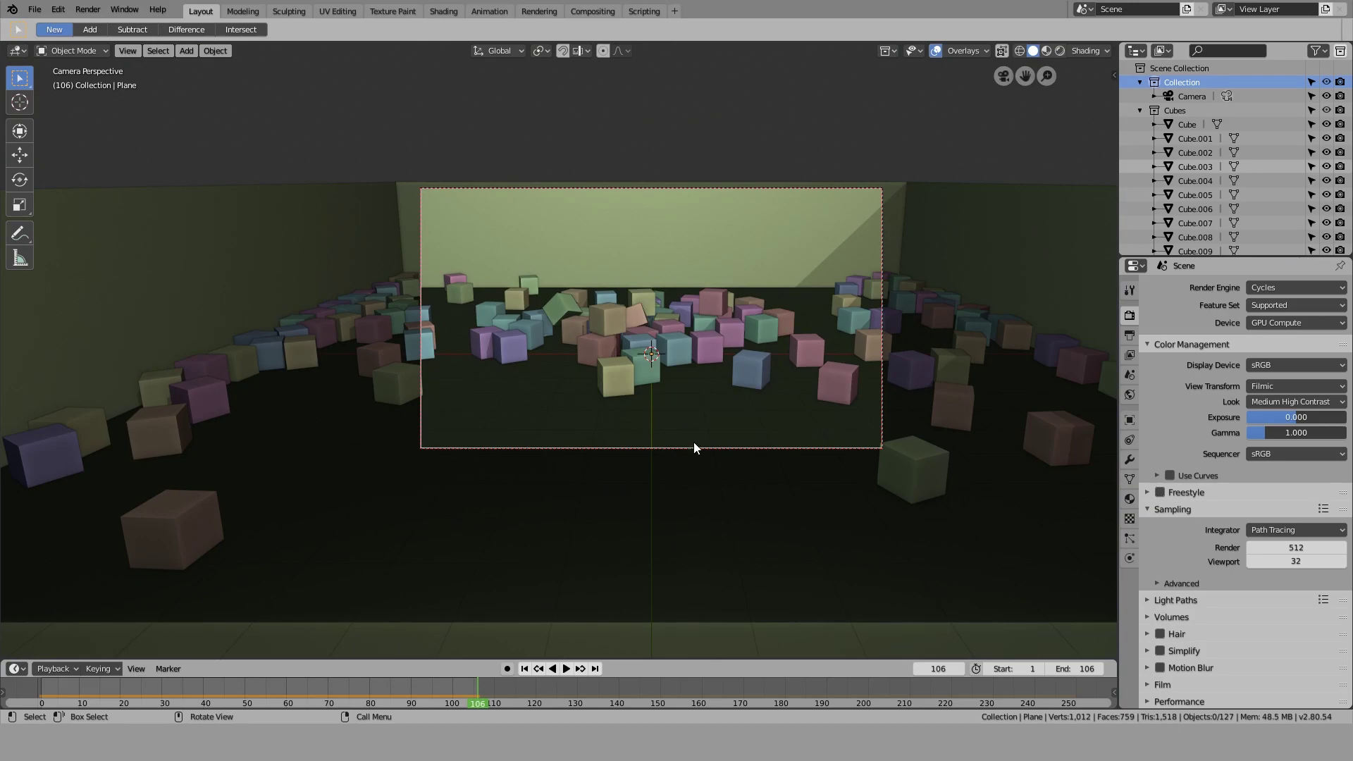
middle_drag(694, 448, 646, 414)
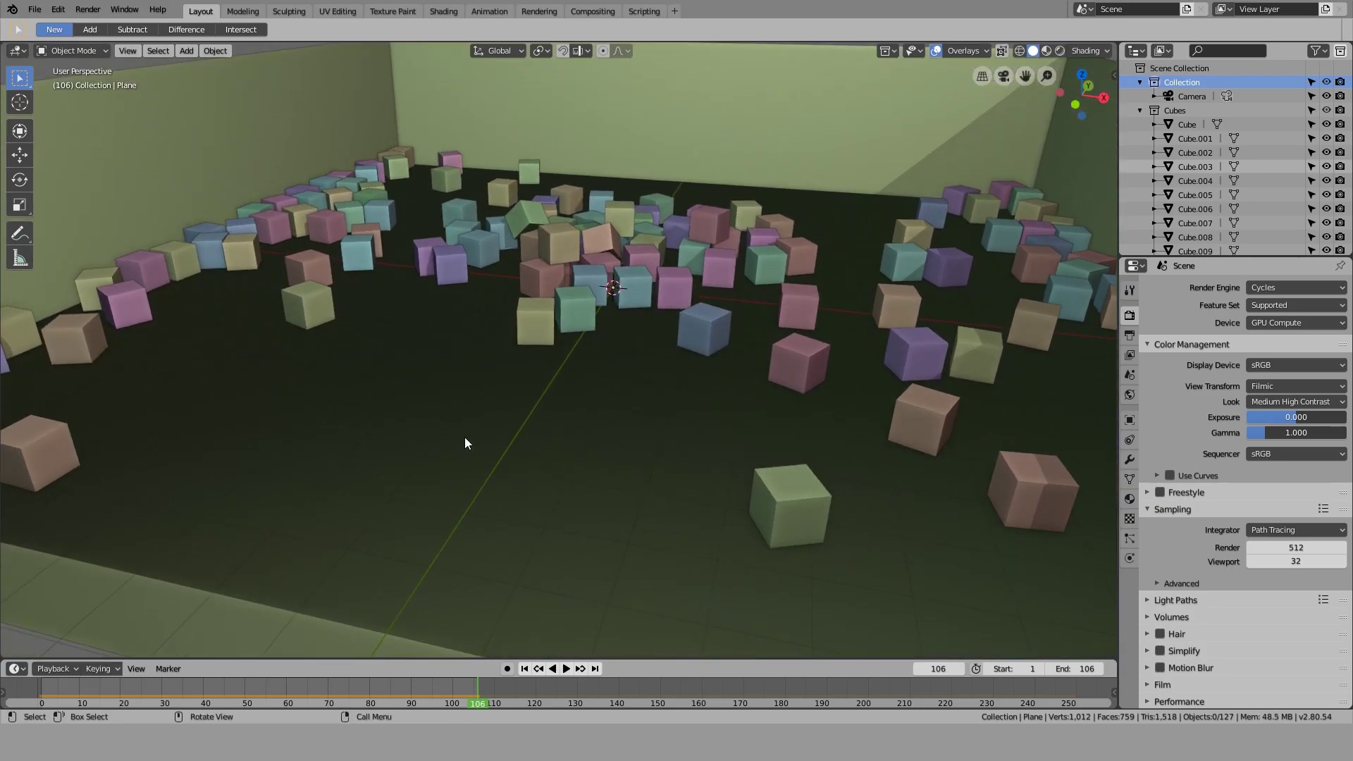
click(411, 388)
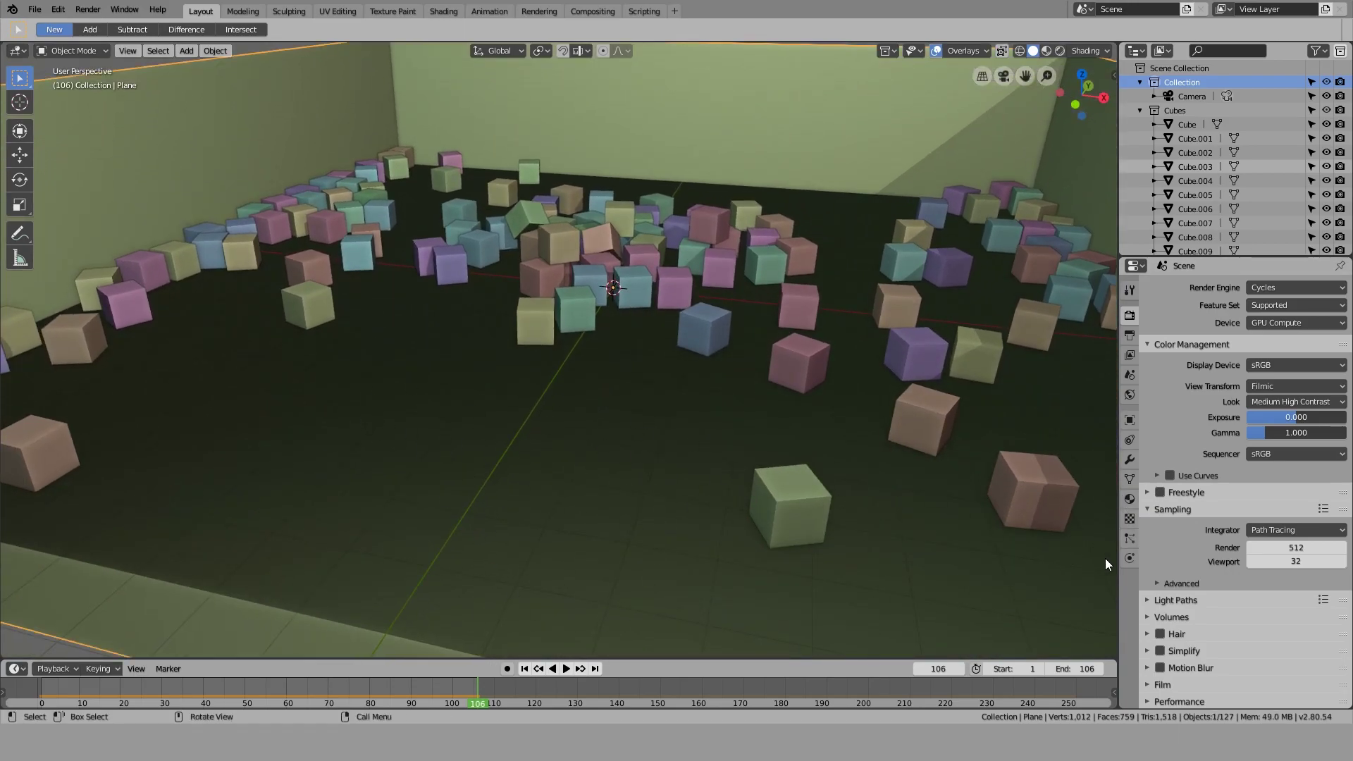
click(1130, 539)
click(1130, 558)
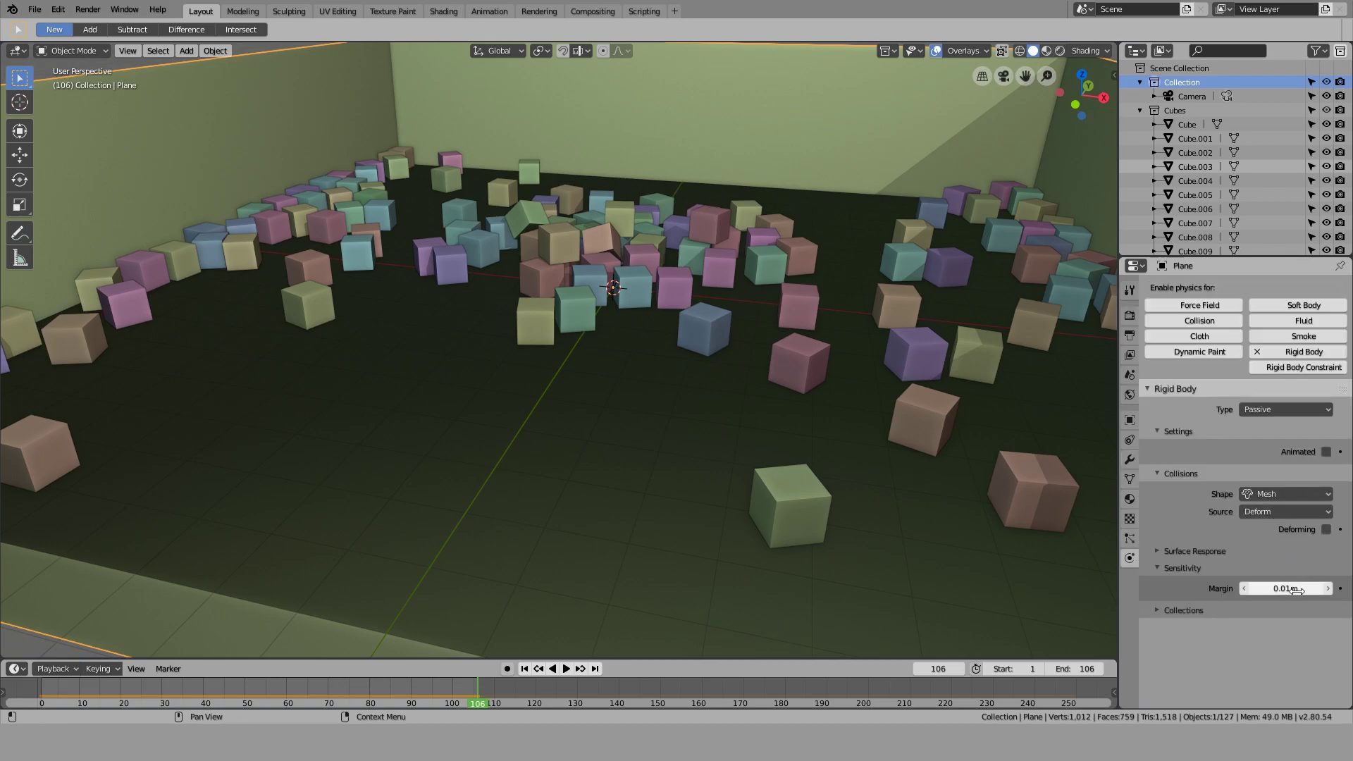
scroll(559, 364, up, 4)
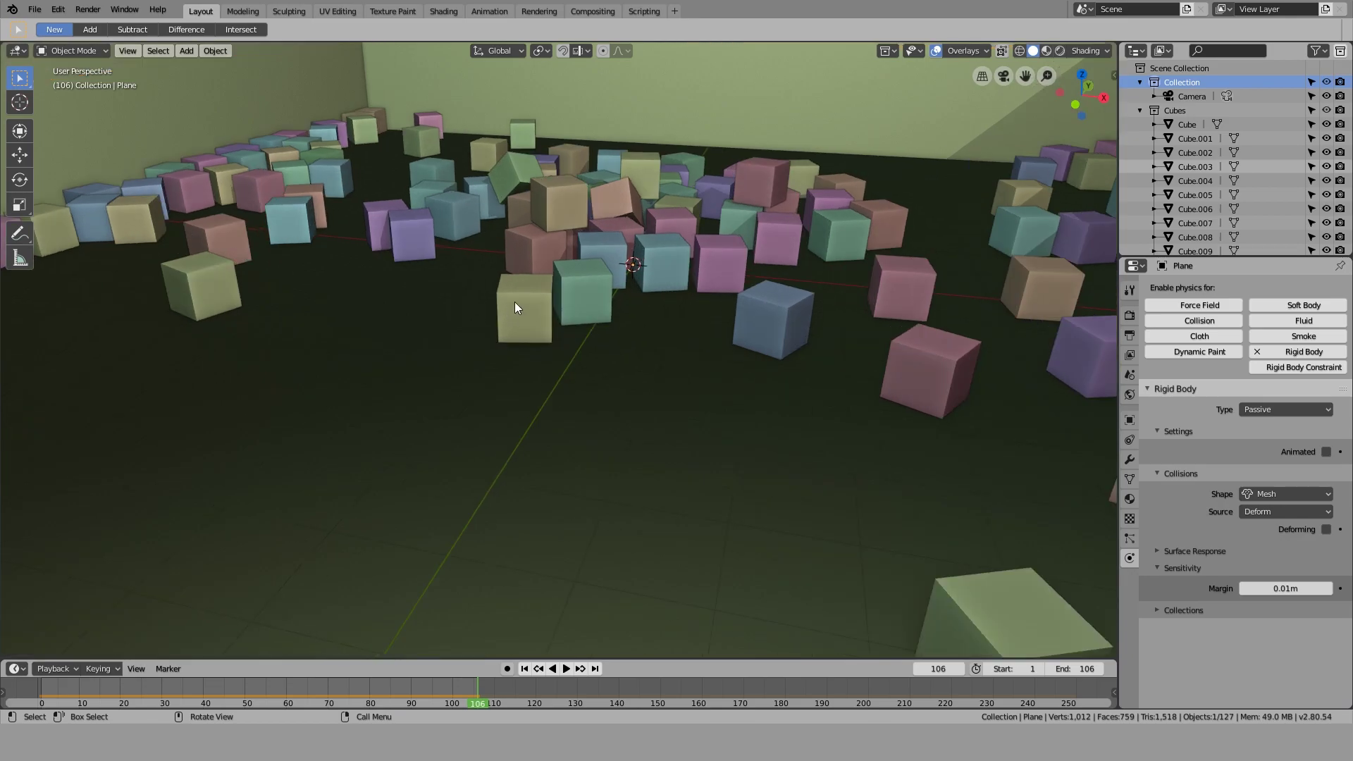
click(516, 314)
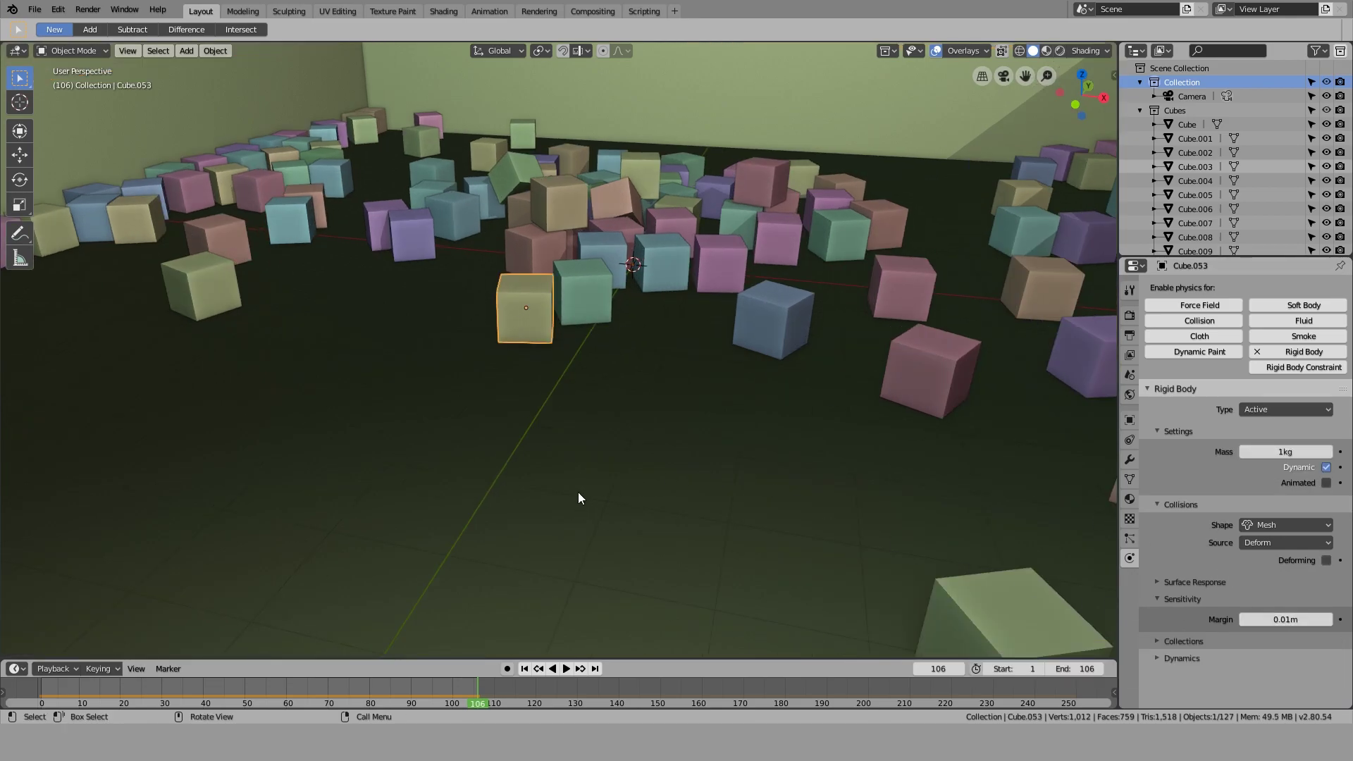
scroll(594, 428, down, 3)
scroll(600, 430, down, 3)
key(Tab)
middle_drag(600, 430, 654, 419)
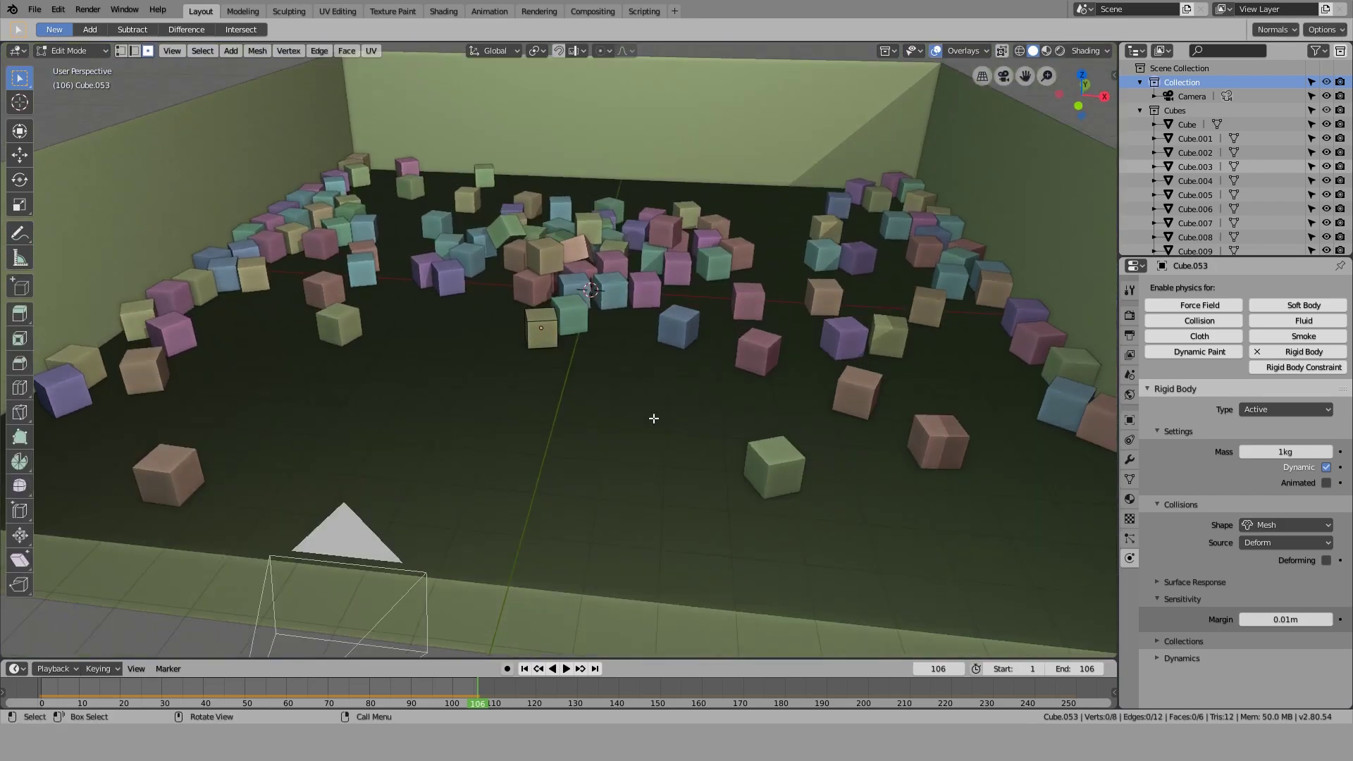
scroll(615, 428, down, 3)
scroll(614, 428, down, 4)
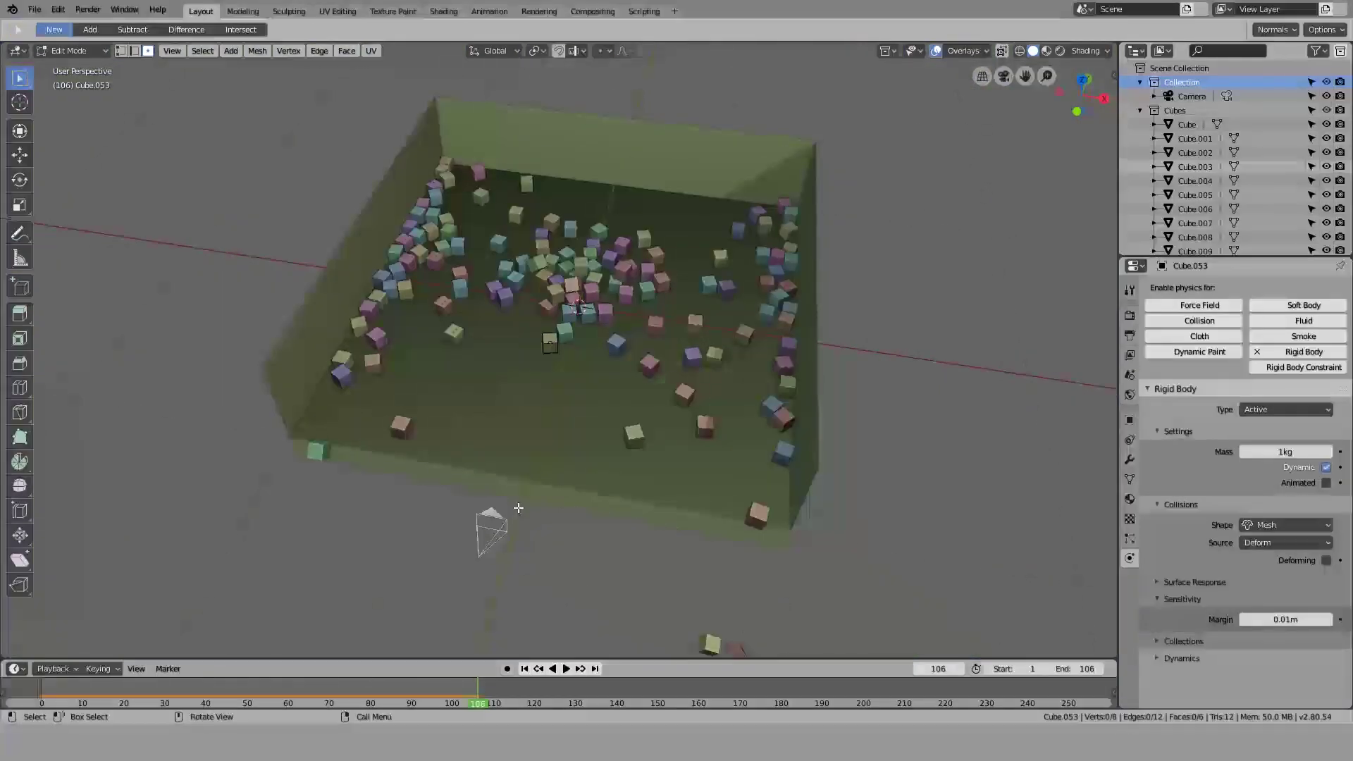
key(Tab)
Put the walled plane into Edit Mode, reveal its hidden faces and clear the face selection
click(575, 526)
middle_drag(575, 525, 580, 510)
key(Tab)
scroll(578, 509, up, 2)
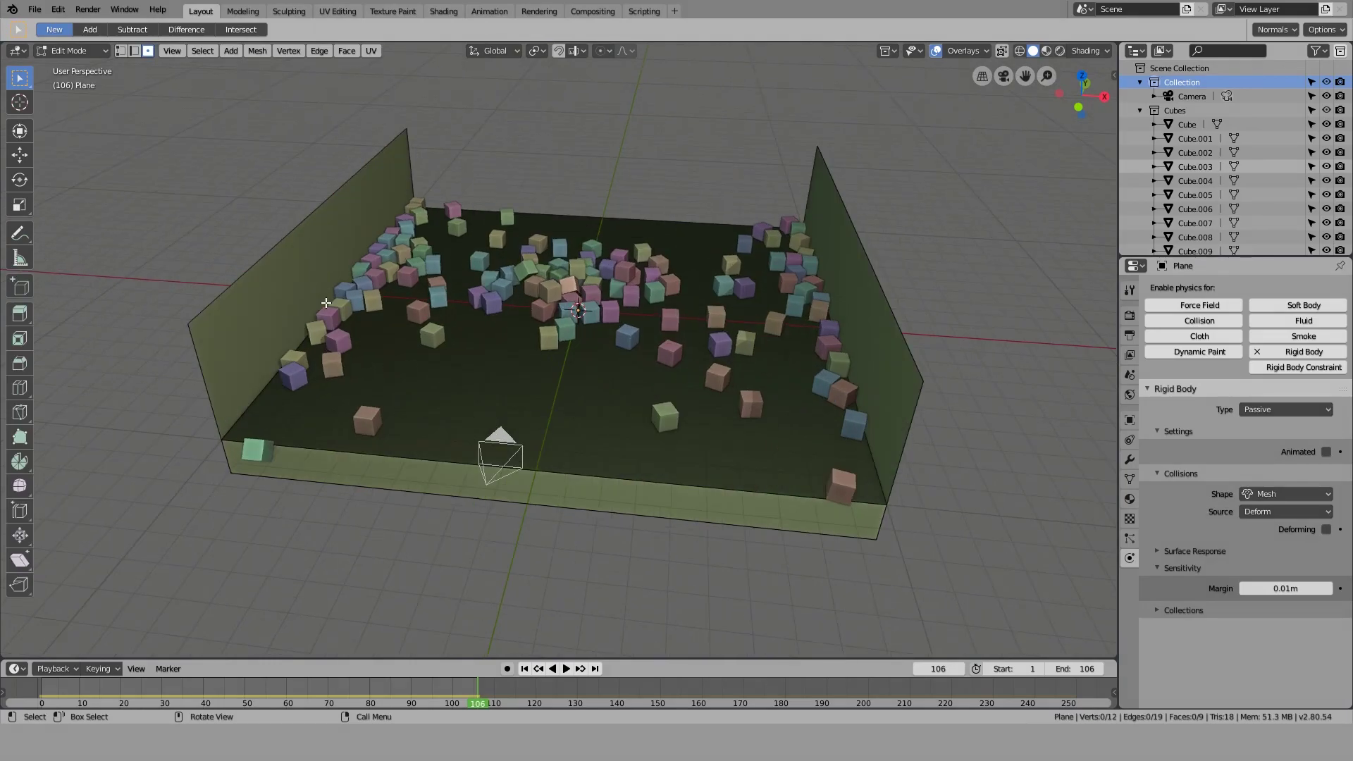
click(515, 402)
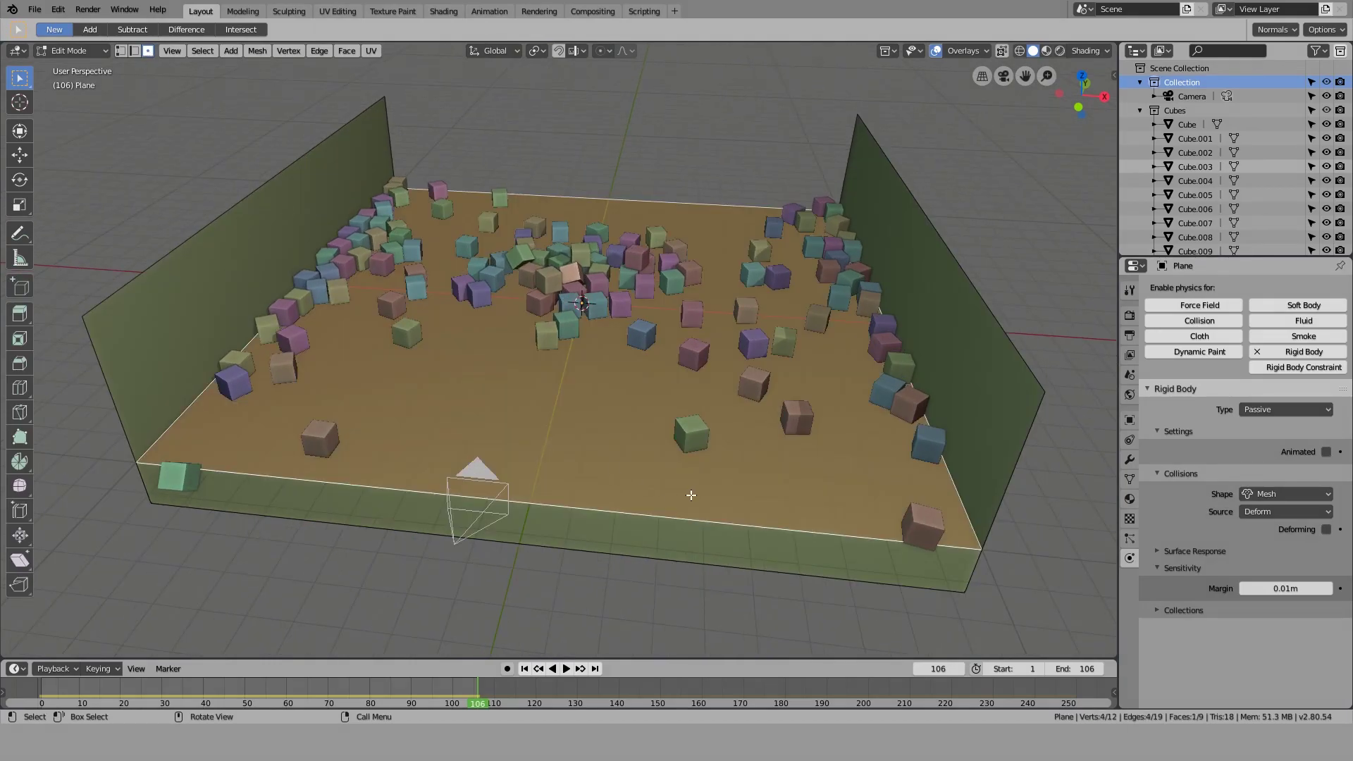
middle_drag(514, 402, 408, 326)
middle_drag(453, 393, 542, 348)
key(alt+h)
key(alt+a)
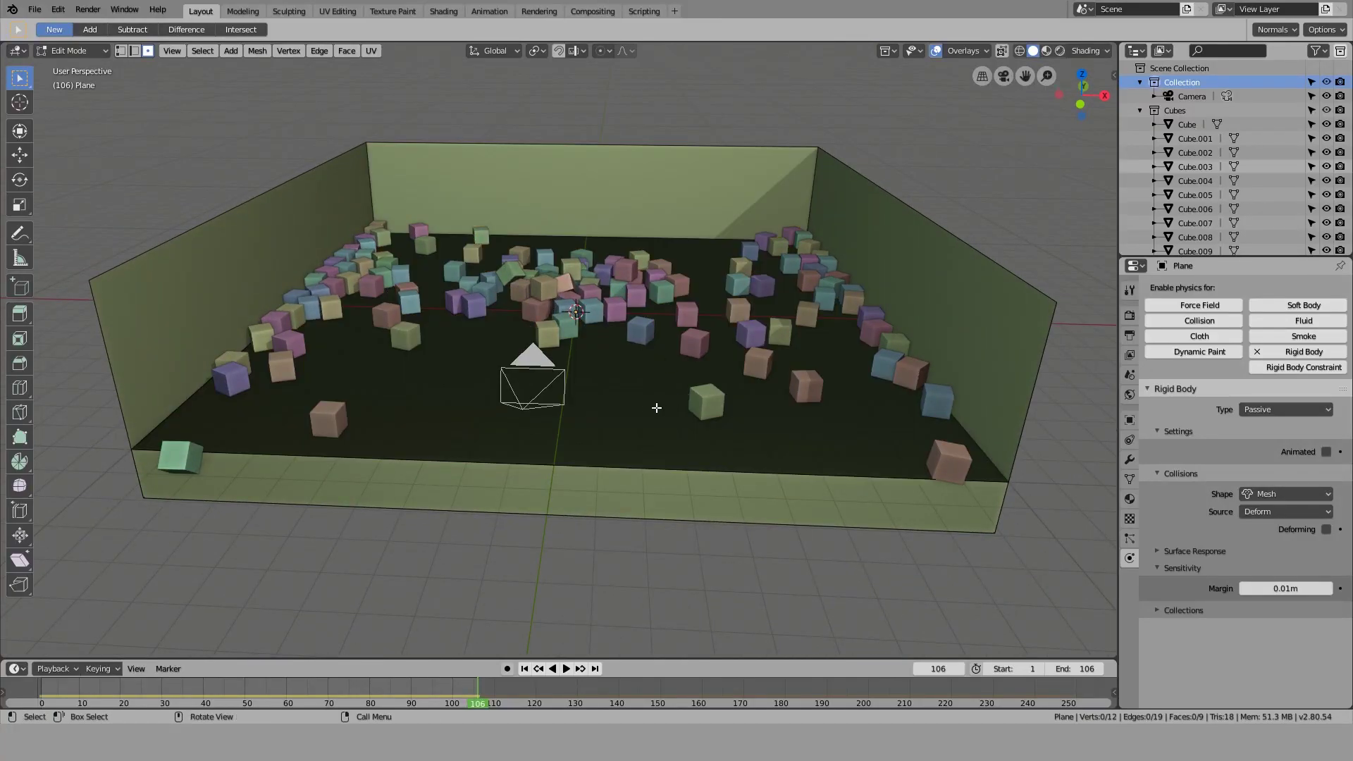
Duplicate the plane's floor face in place and separate the copy by selection into its own object
click(656, 408)
middle_drag(676, 336, 672, 383)
key(e)
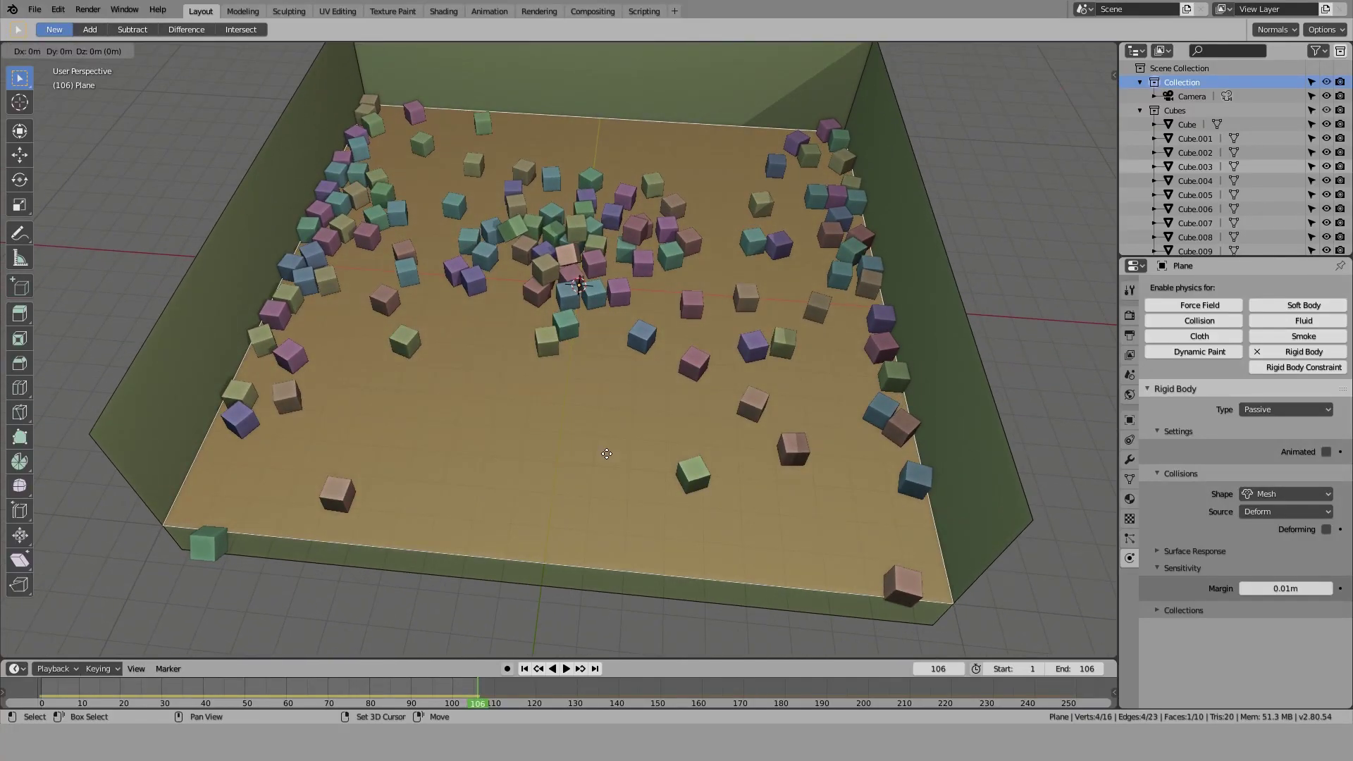
right_click(654, 372)
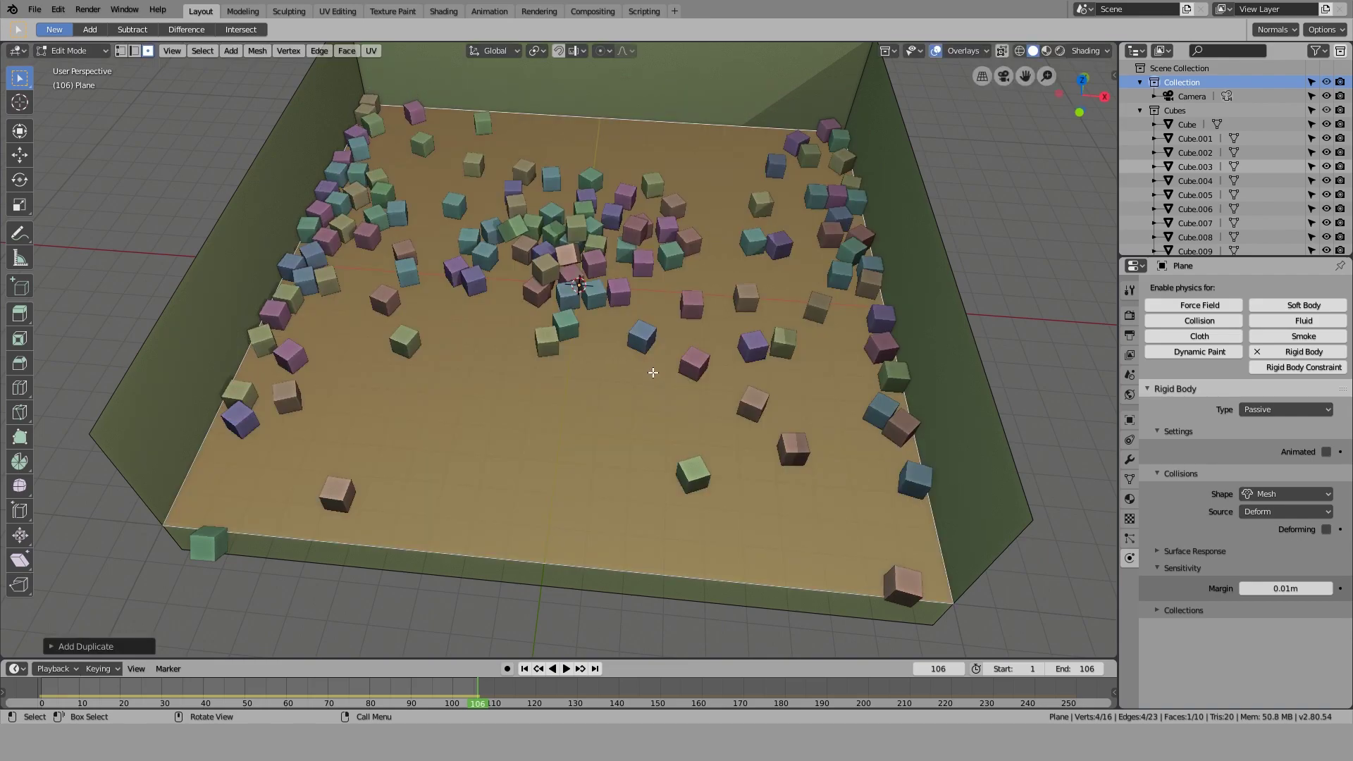
key(p)
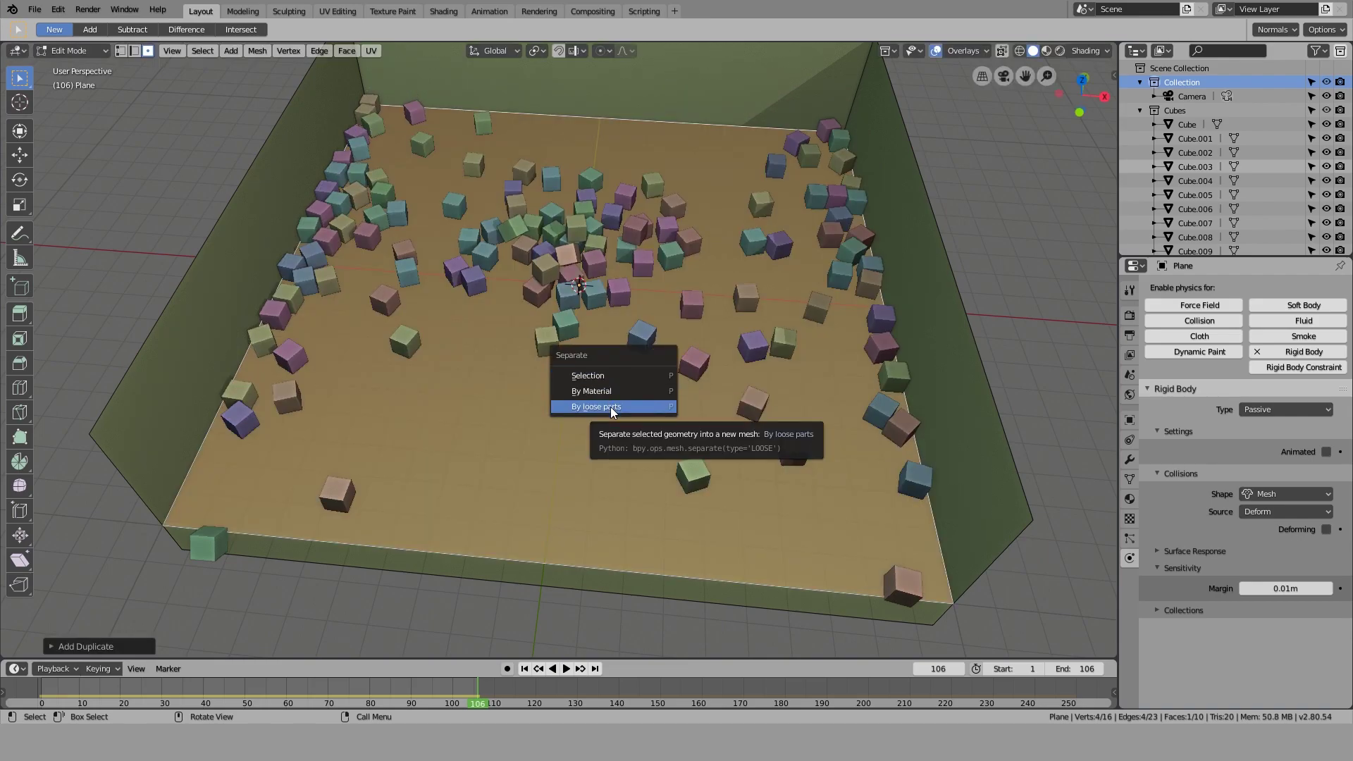
click(612, 378)
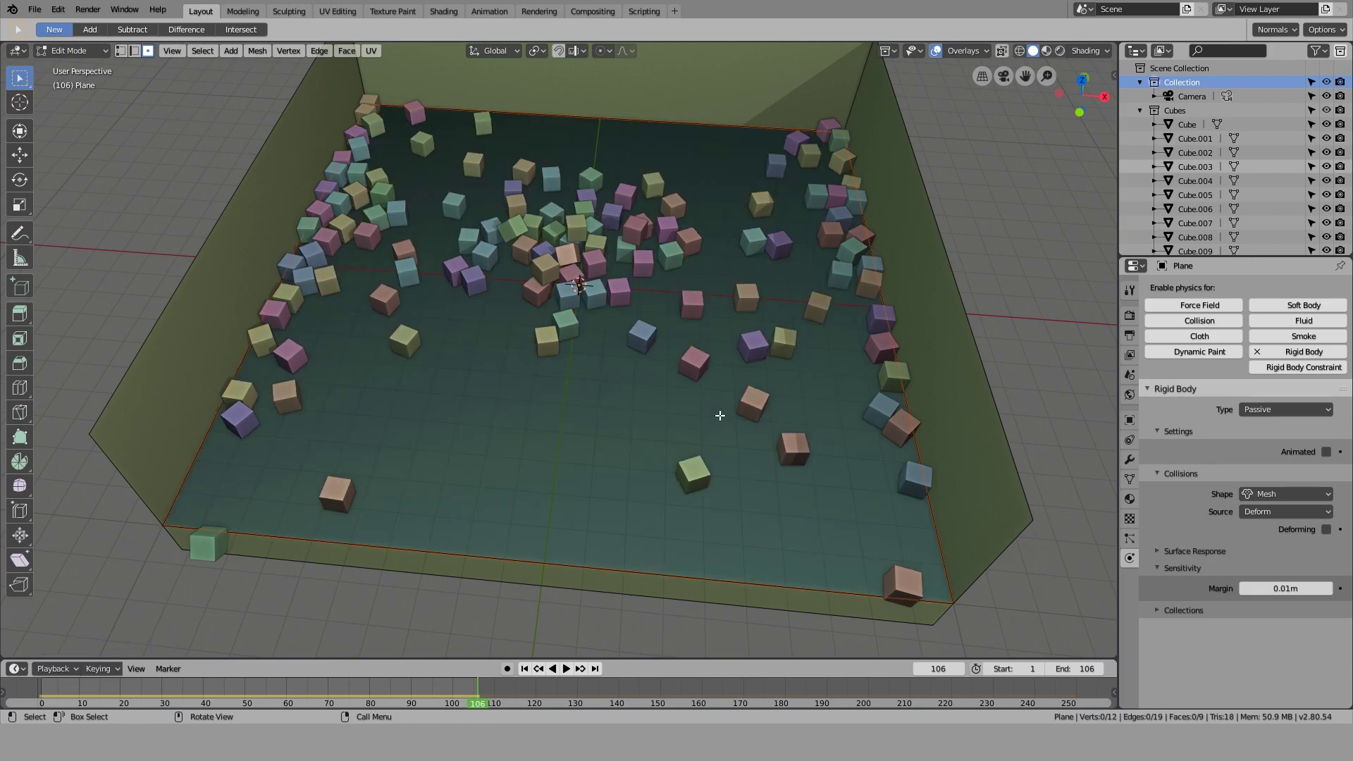
Leave Edit Mode and select the separated floor copy as its own object
key(Tab)
middle_drag(568, 474, 601, 385)
scroll(600, 393, up, 5)
scroll(596, 394, down, 6)
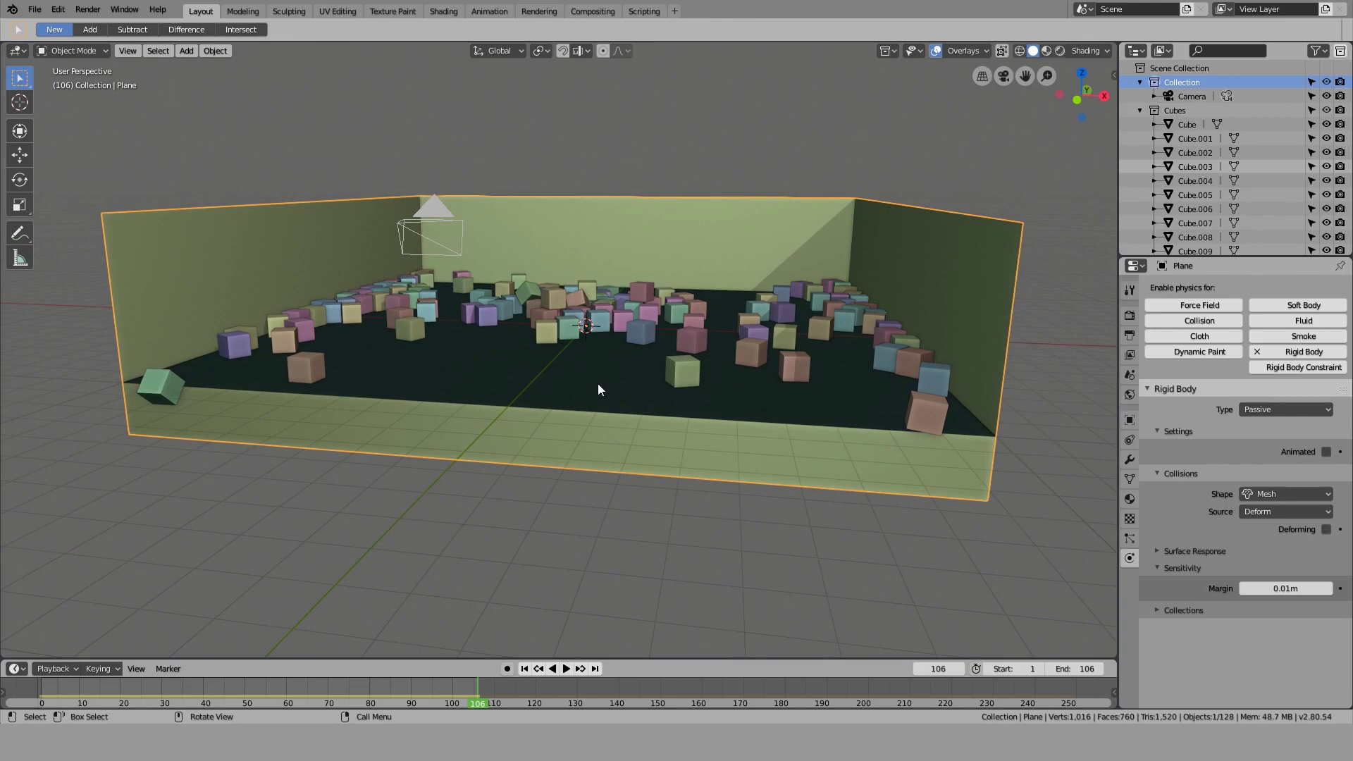
click(598, 384)
mouse_move(597, 384)
middle_down()
mouse_move(581, 468)
mouse_move(593, 396)
middle_up()
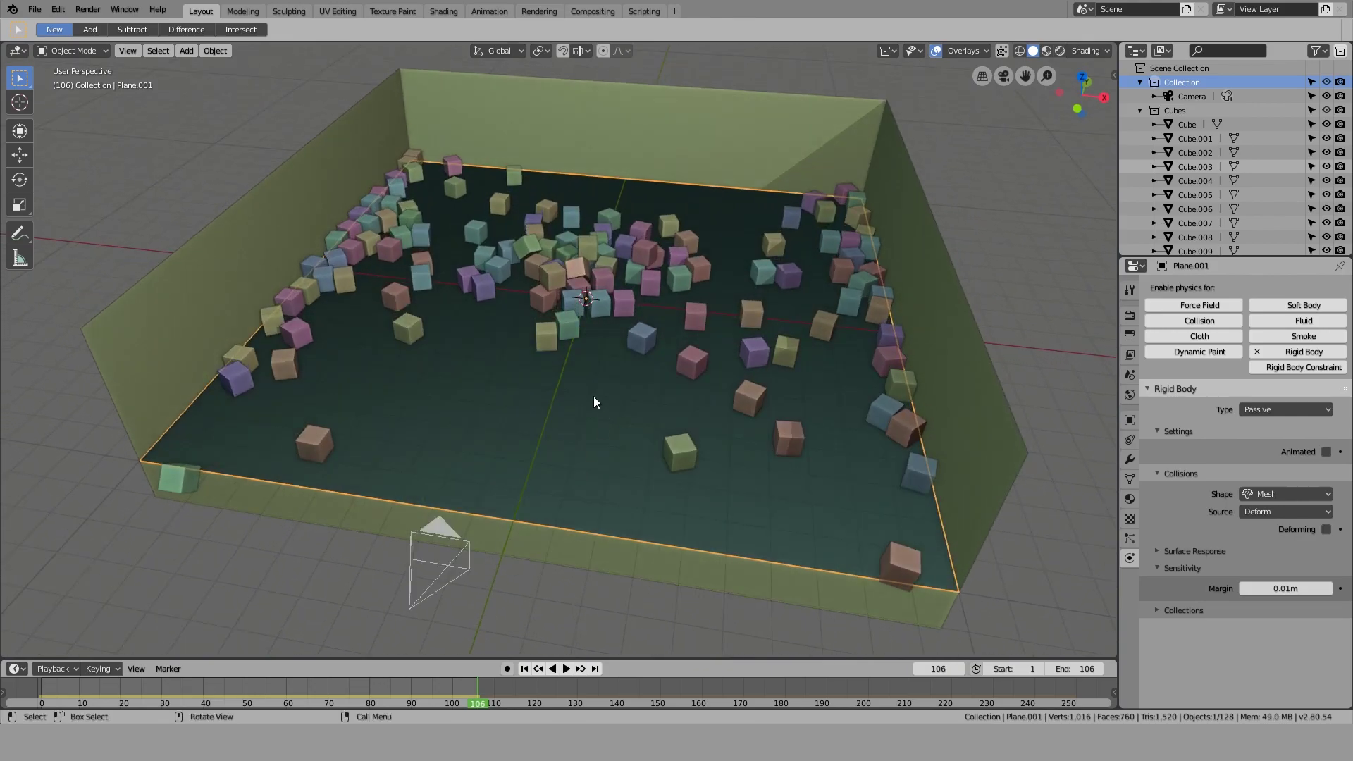
key(g)
right_click(593, 345)
Move the floor copy up 0.02 m along the global Z axis
scroll(609, 467, up, 5)
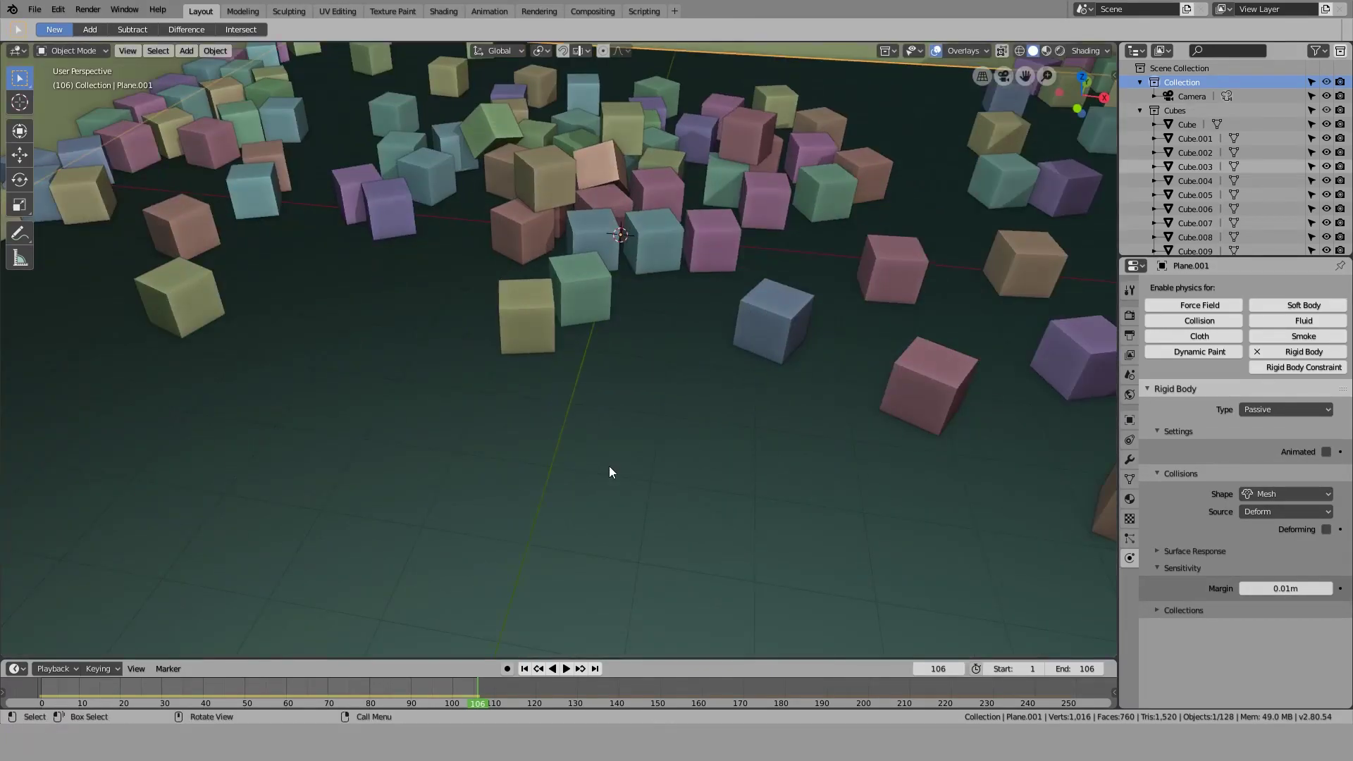
middle_drag(609, 472, 565, 352)
key(g)
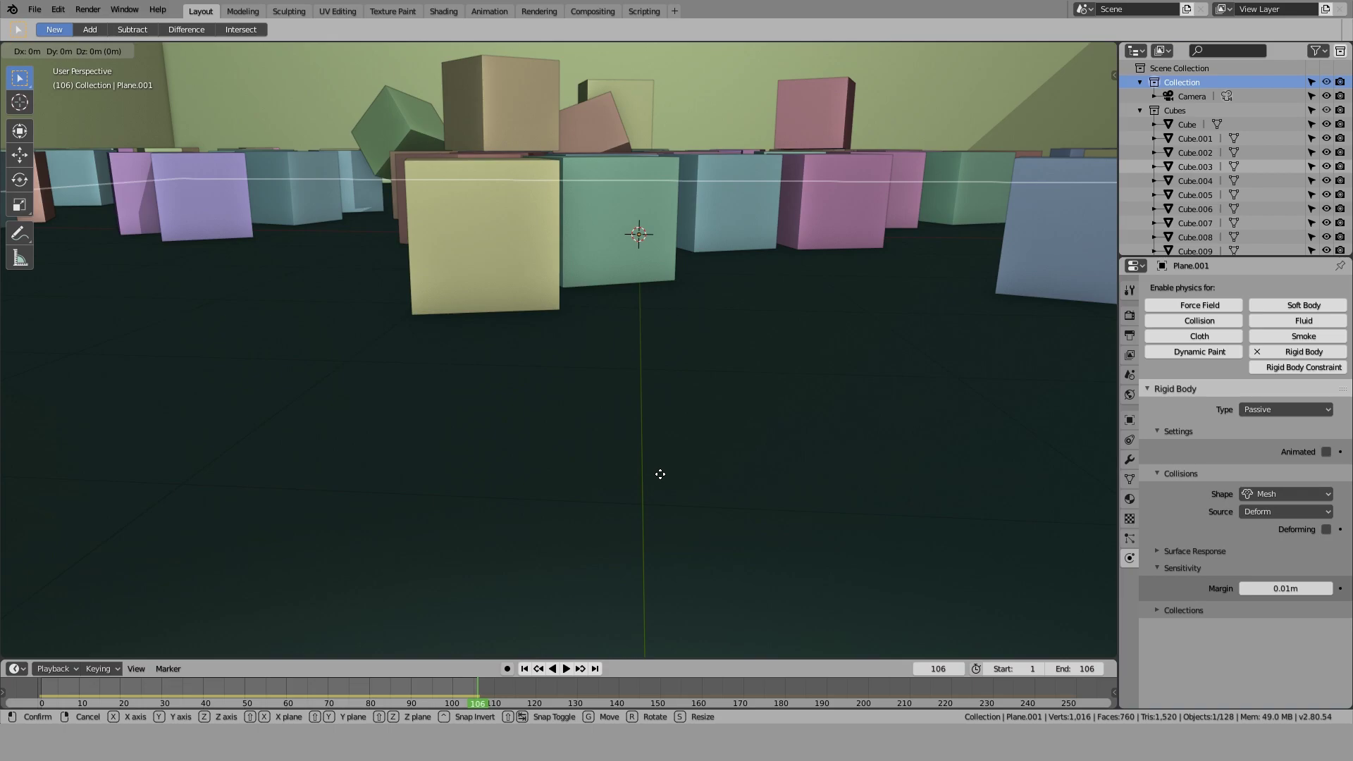
key(z)
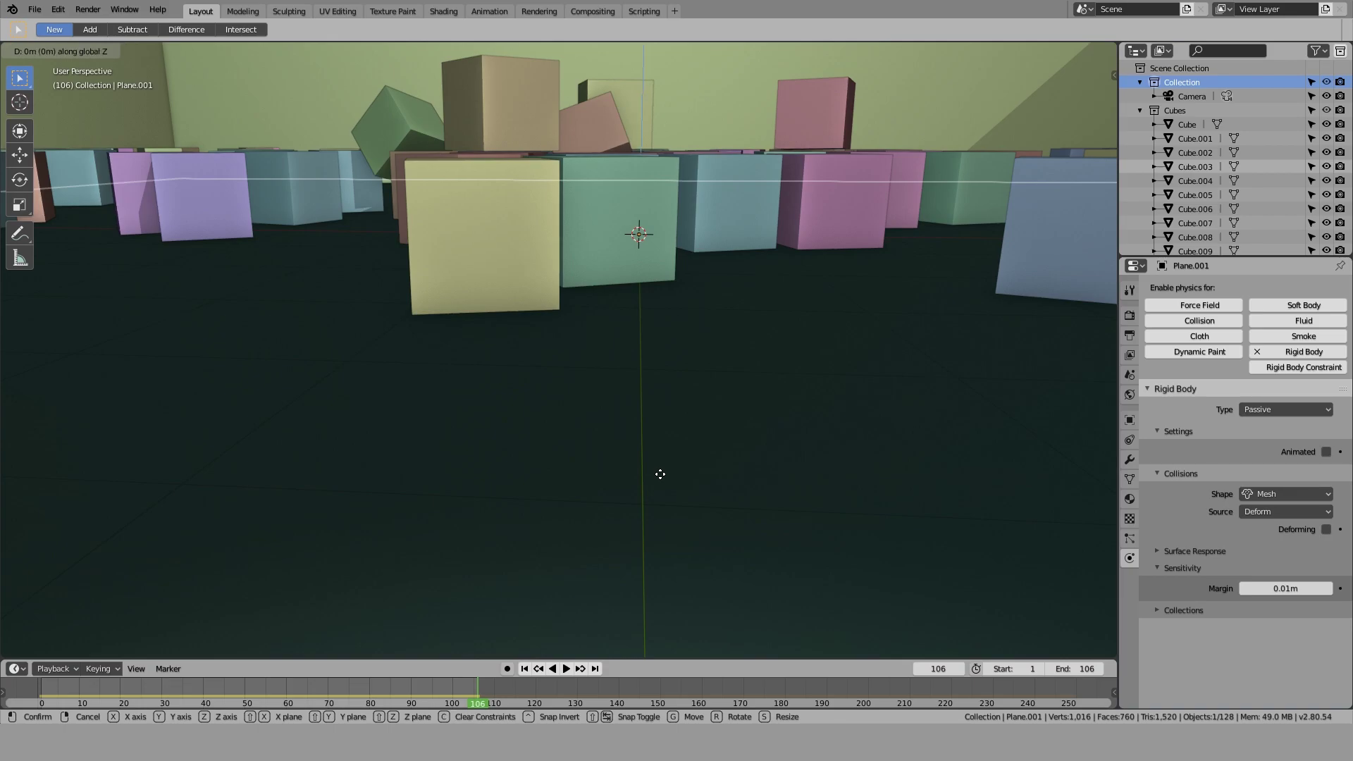
text(0.02)
key(Return)
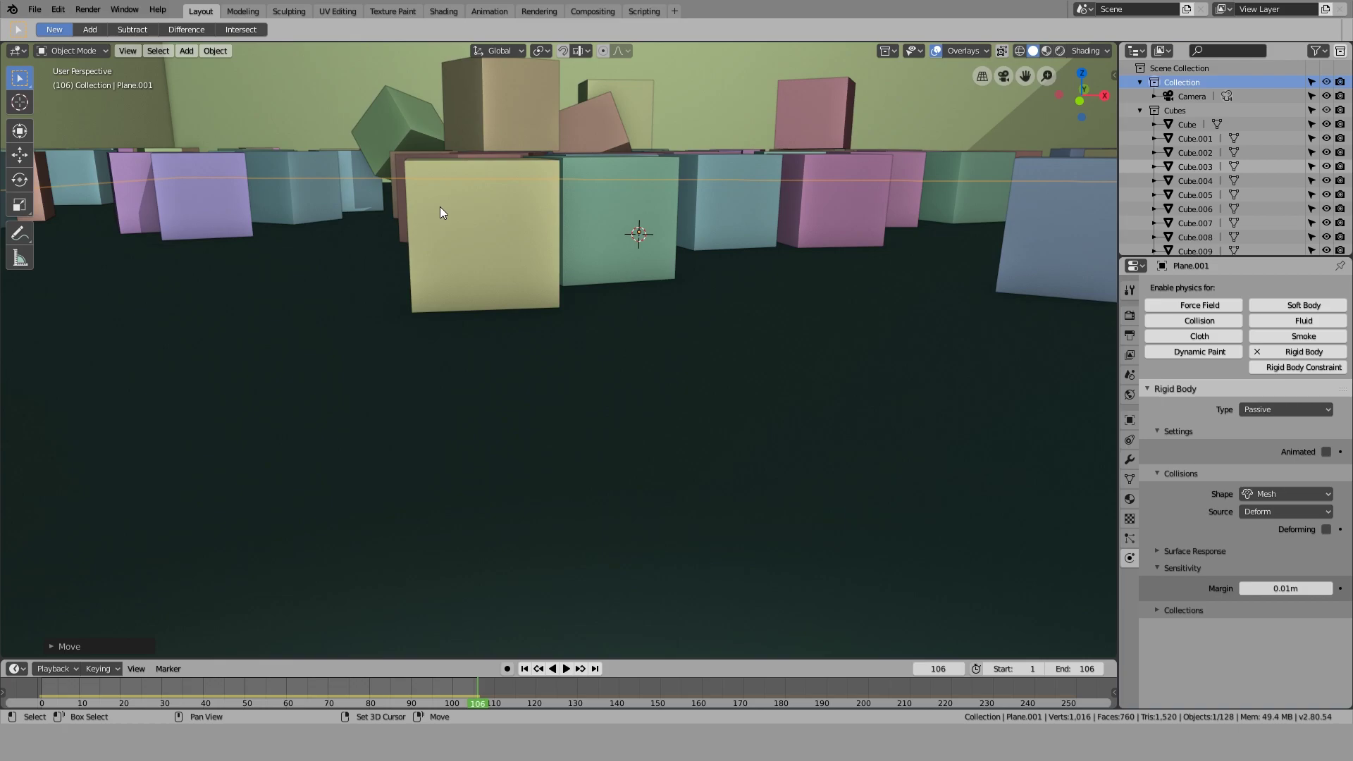
Clear the selection and inspect the cubes' contact with the floor through the camera in rendered shading
scroll(440, 206, down, 8)
scroll(422, 381, down, 5)
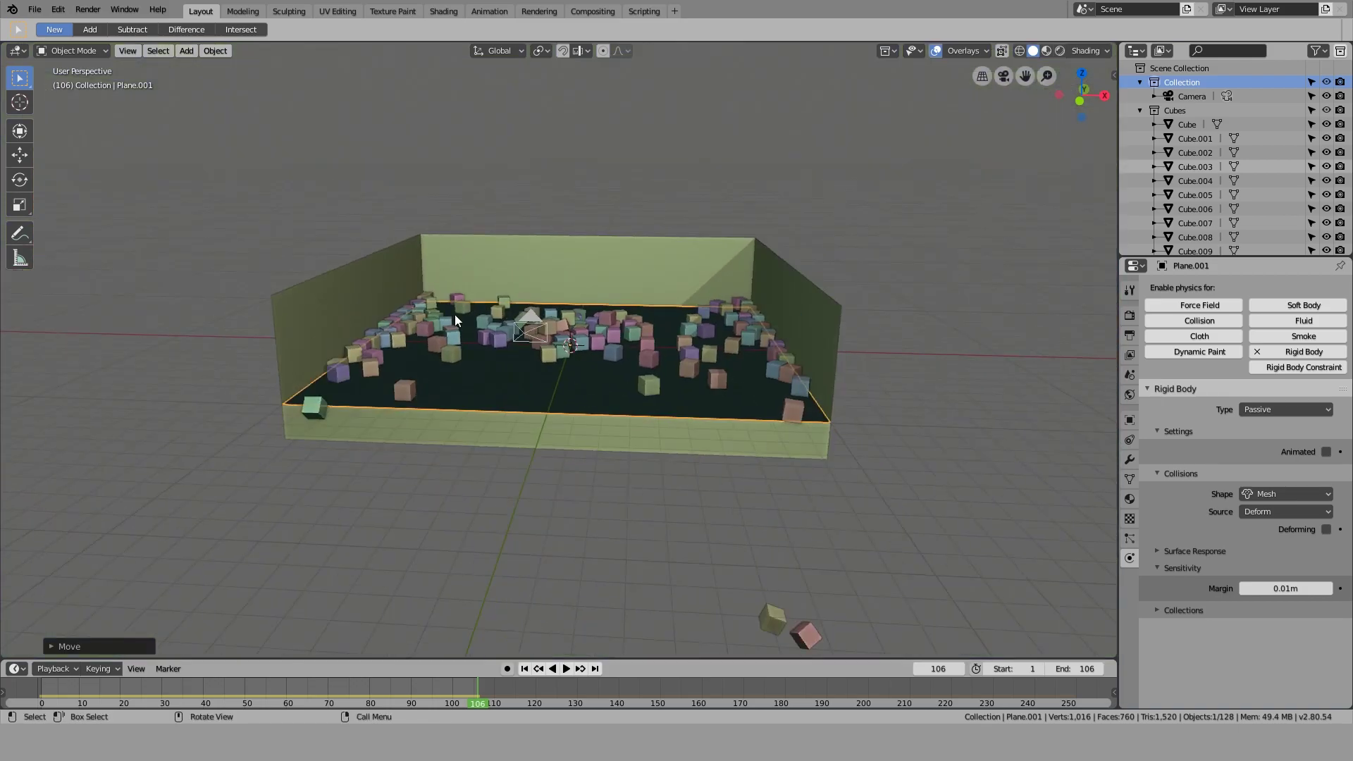
click(596, 178)
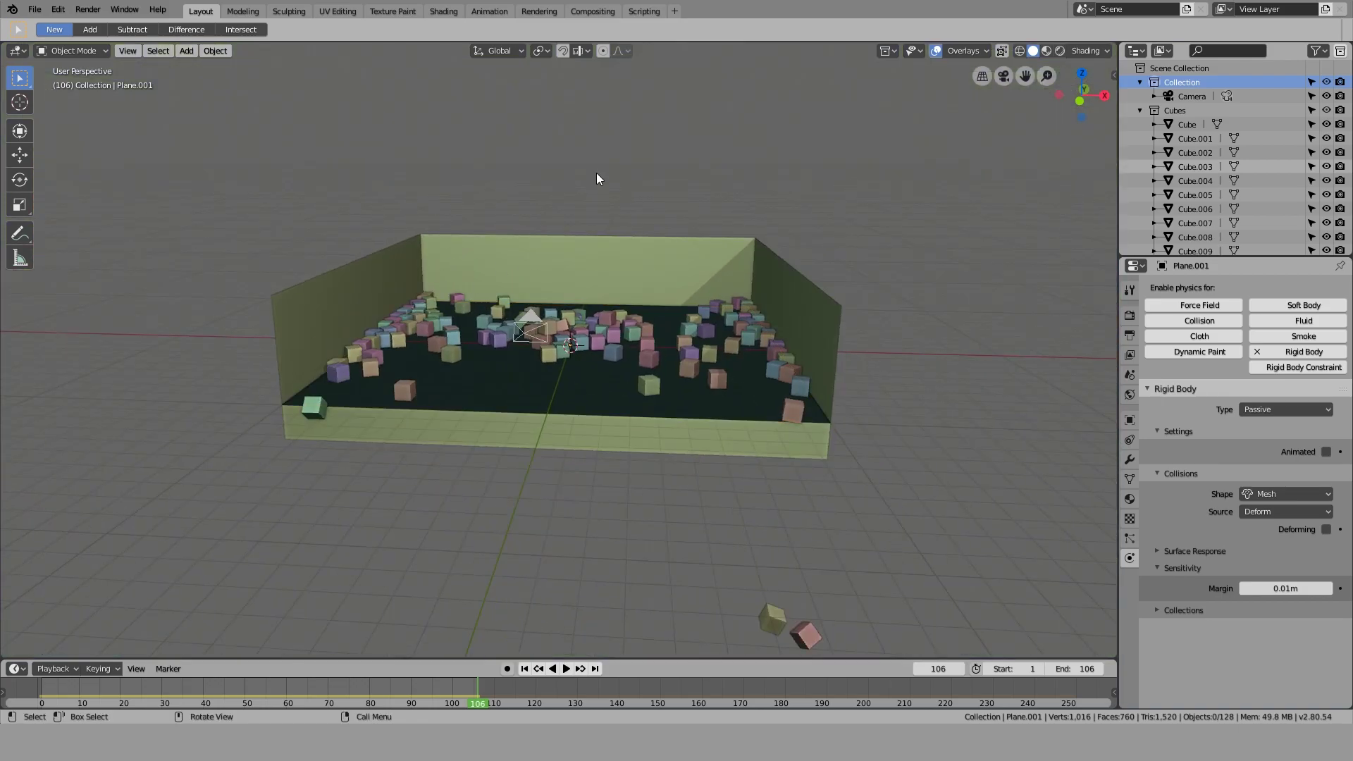
key(KP_0)
scroll(689, 383, up, 5)
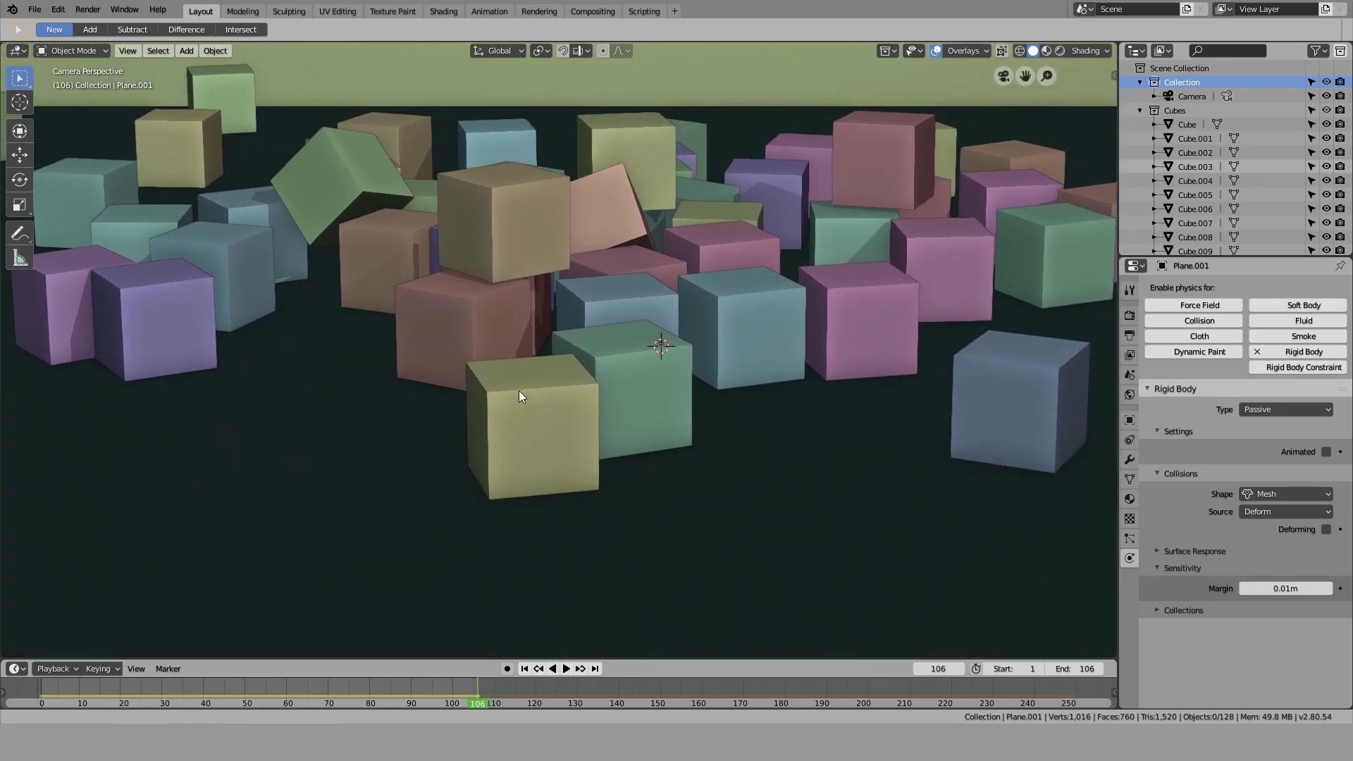
key(shift+z)
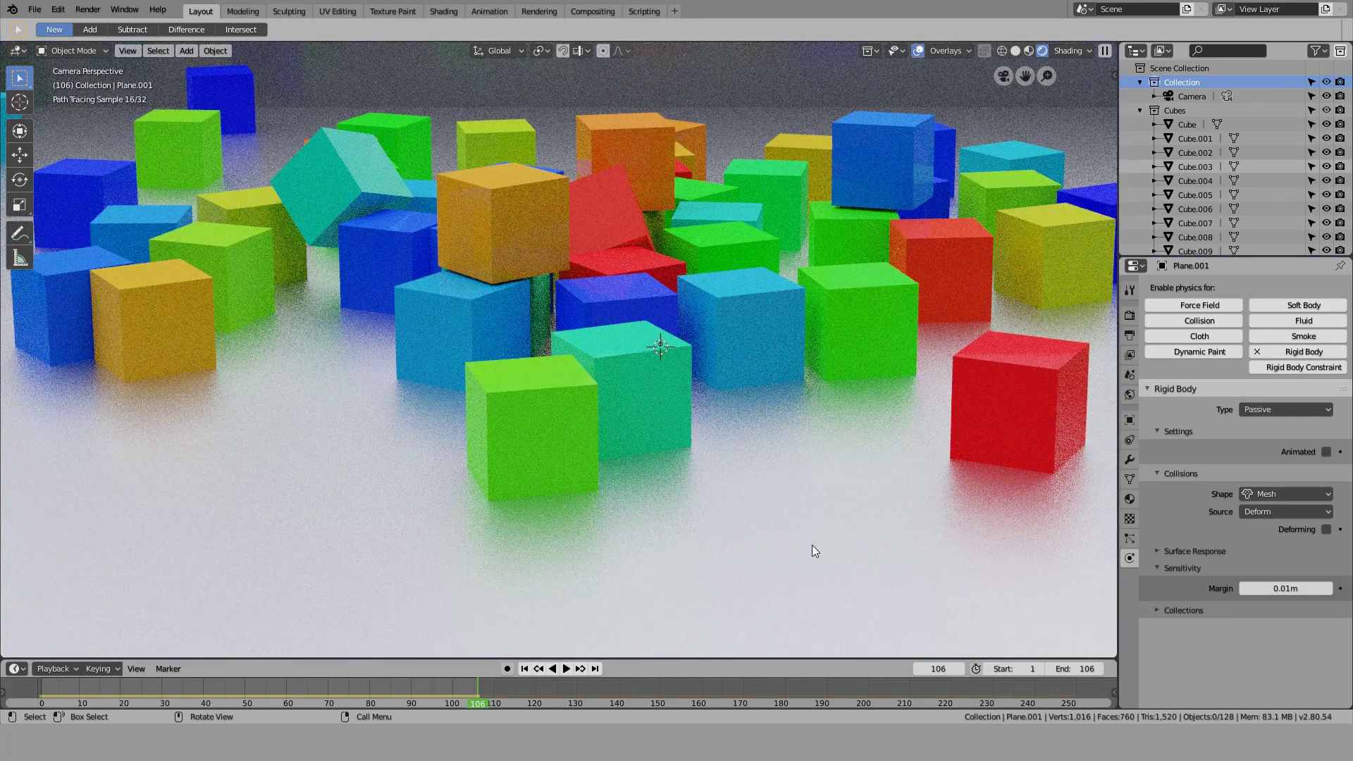
Select the floor copy, nudge it slightly along global Z and clear the selection
click(354, 515)
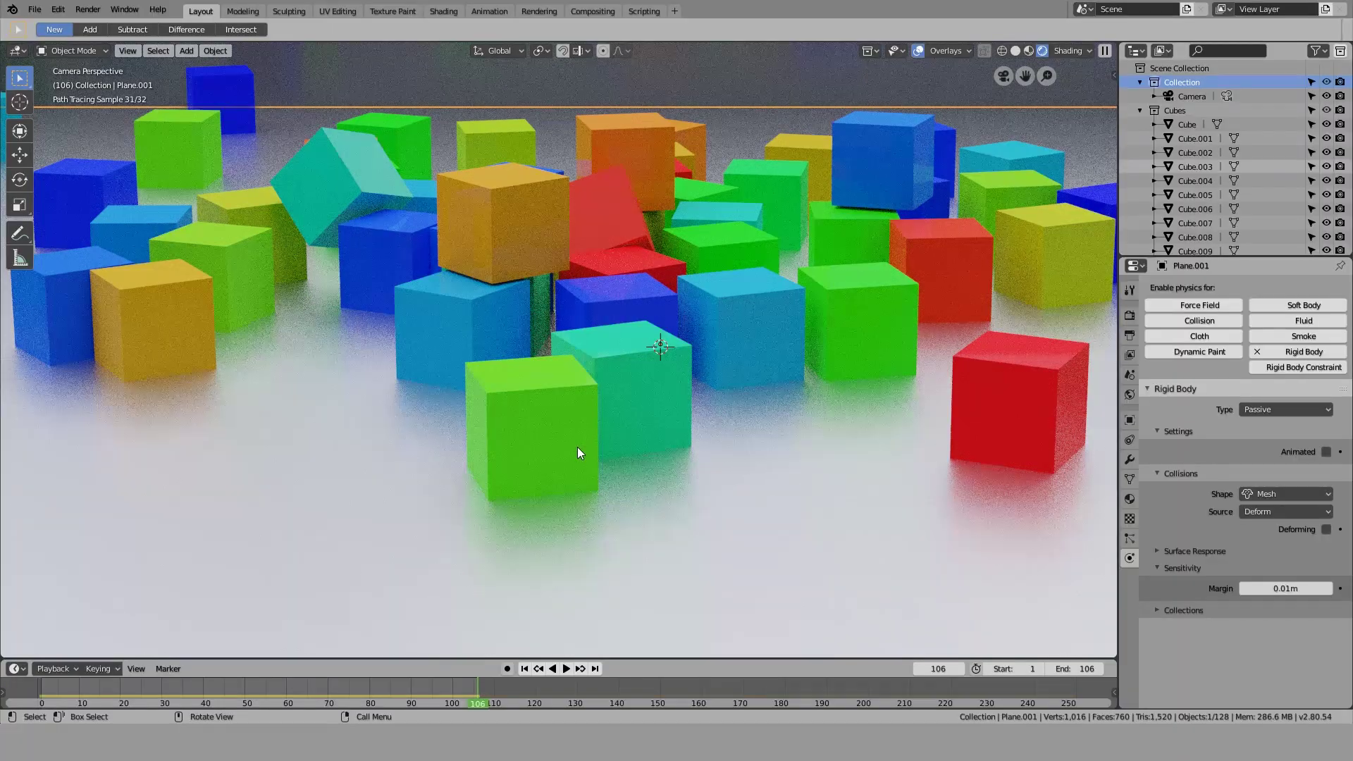
key(g)
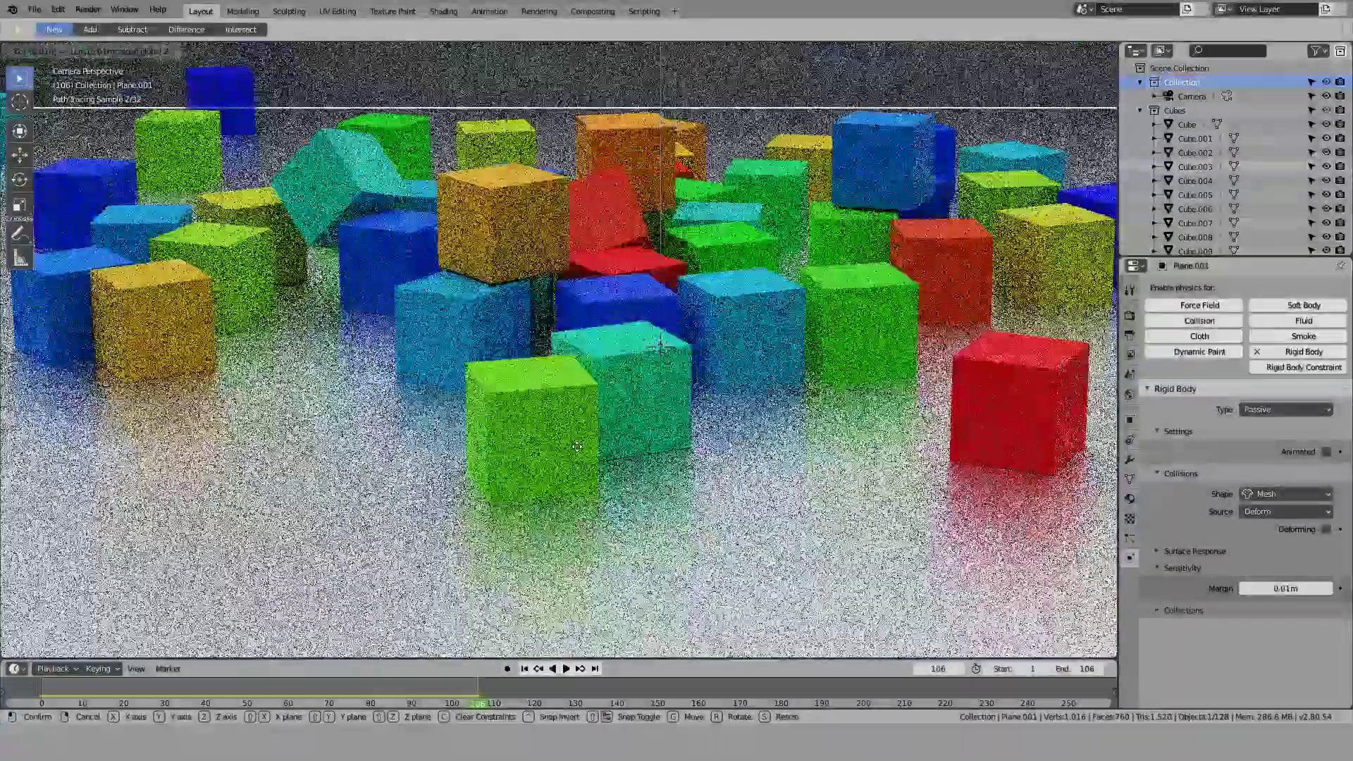
click(577, 447)
key(alt+a)
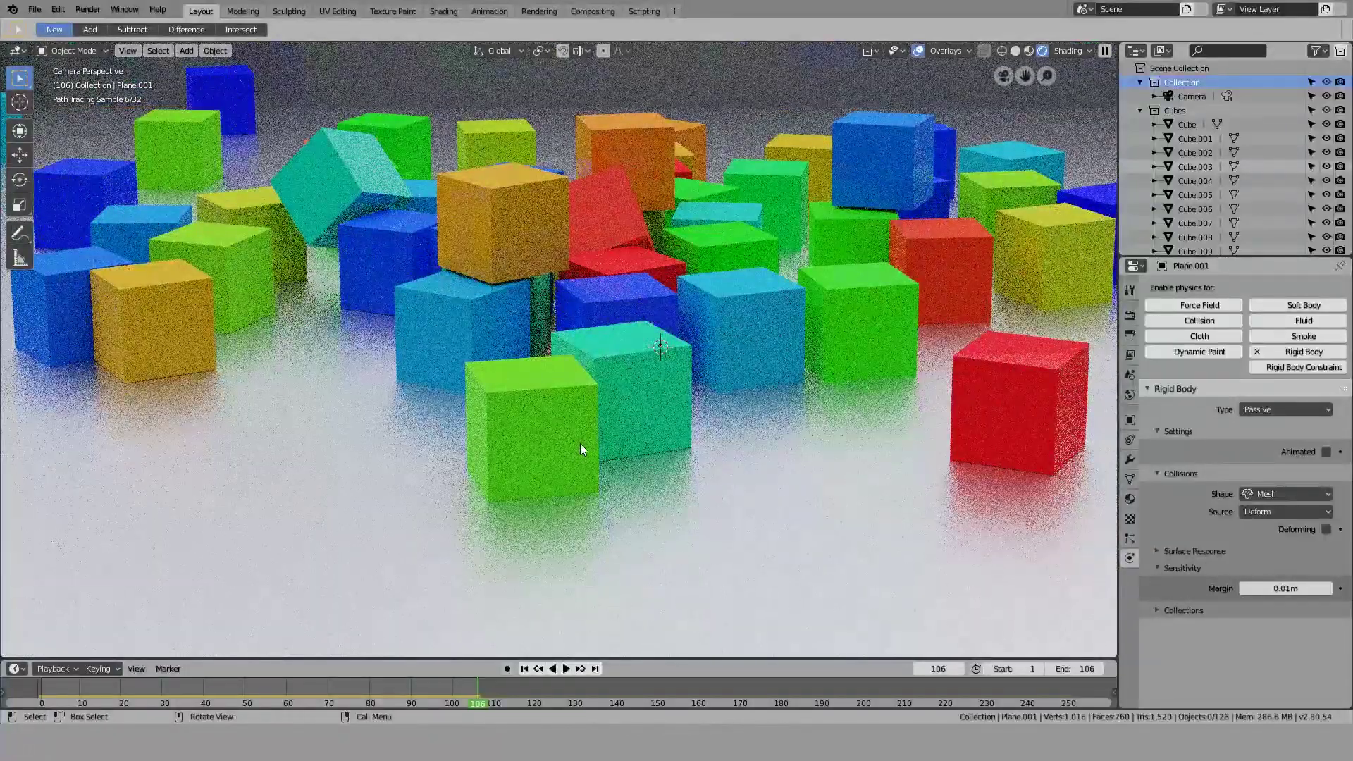
Examine the lower edge of a cube left of the central pile up close in rendered shading to check the floor gap
key(shift+z)
shift+middle_drag(310, 438, 517, 409)
scroll(423, 353, up, 7)
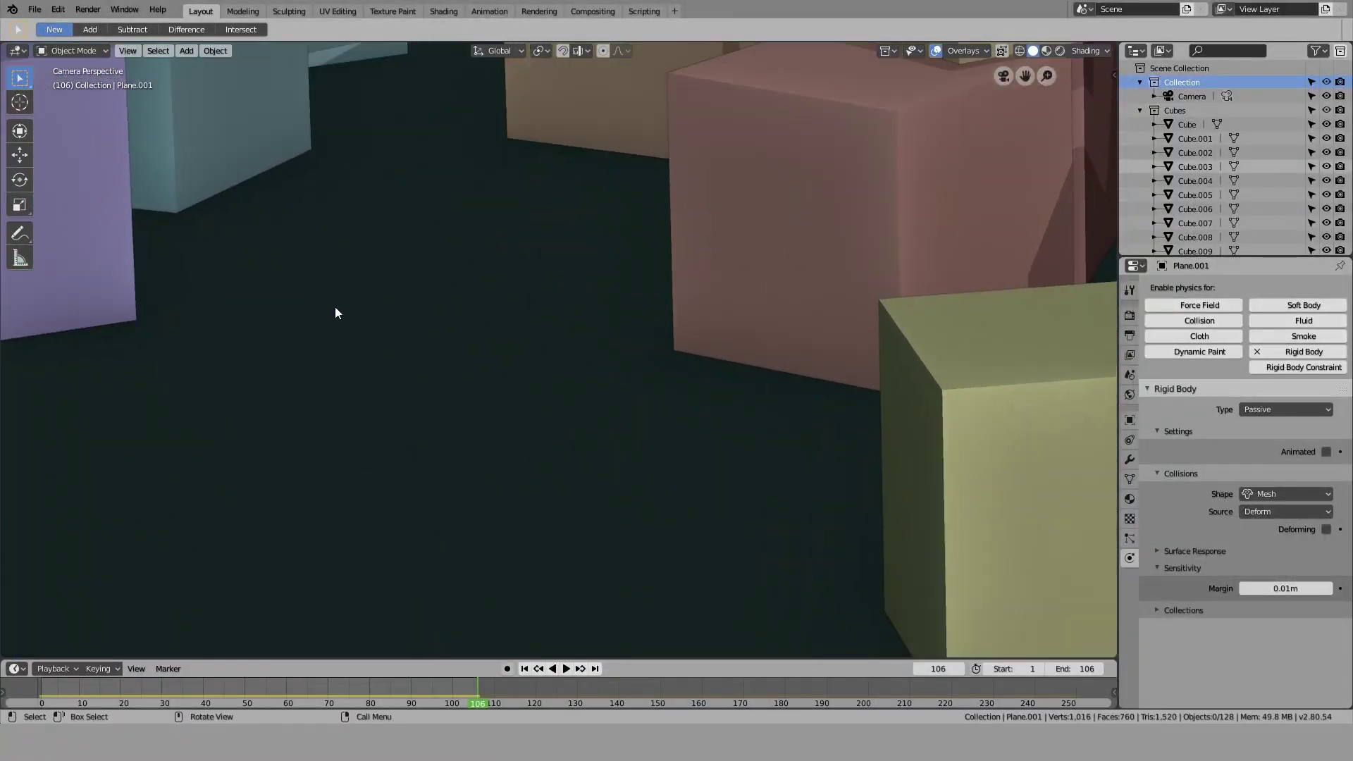
scroll(336, 307, up, 6)
mouse_move(336, 310)
shift+middle_down()
mouse_move(638, 378)
mouse_move(1208, 613)
shift+middle_up()
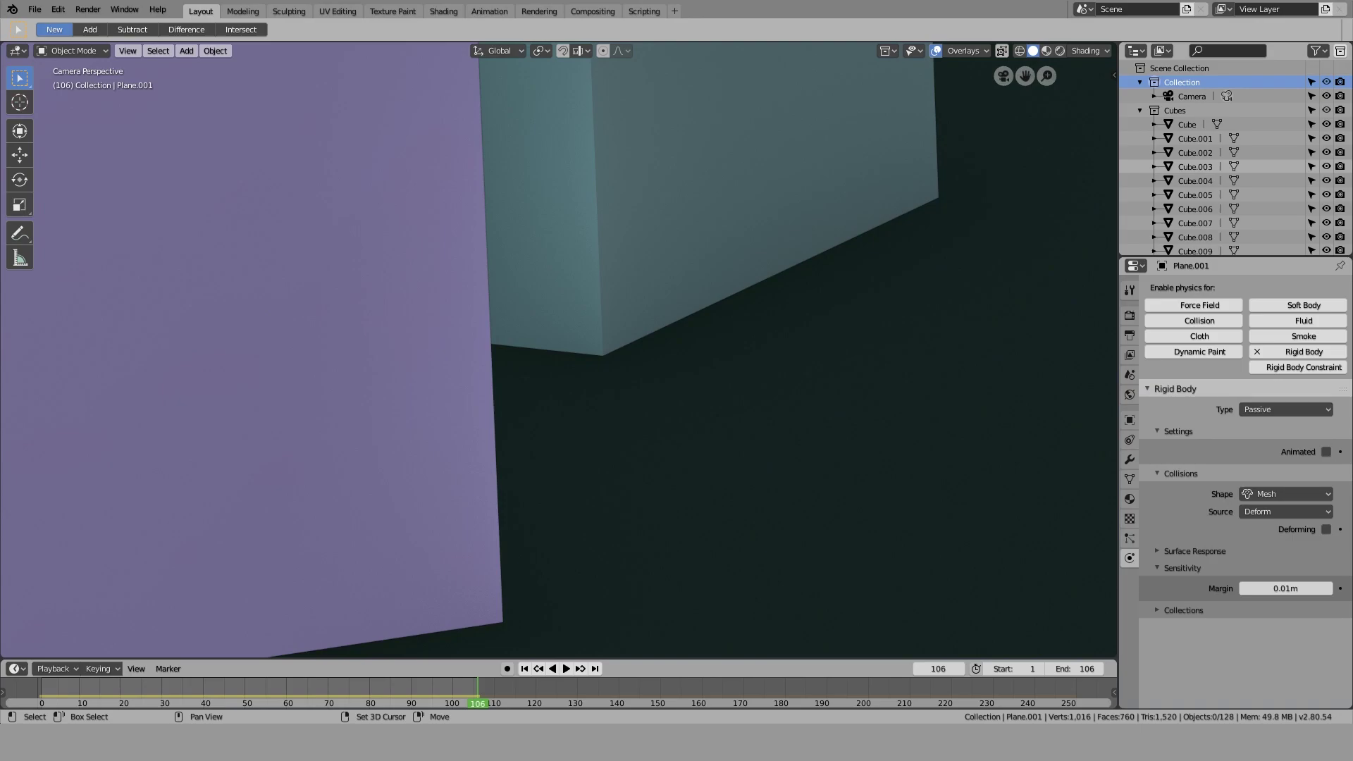
middle_drag(606, 296, 423, 514)
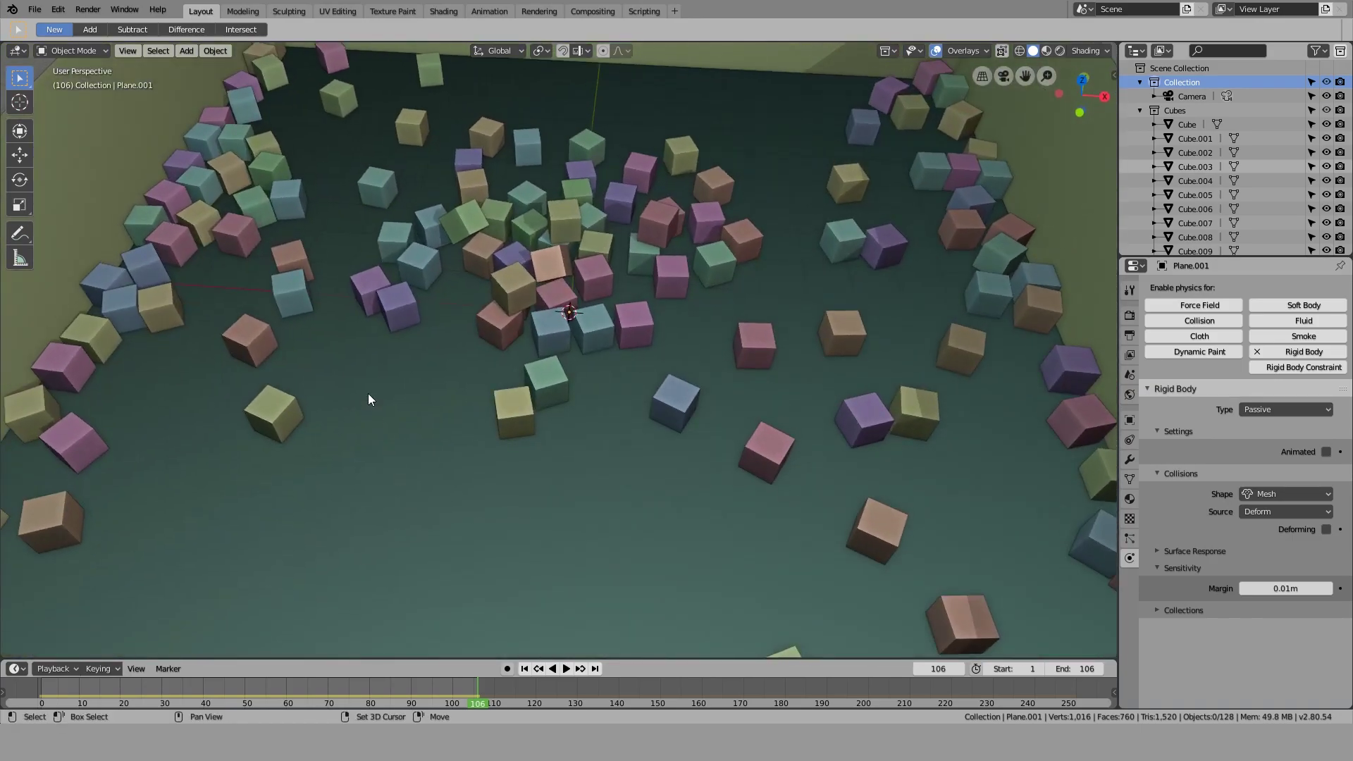
key(shift+b)
drag(396, 310, 441, 344)
middle_drag(365, 367, 391, 331)
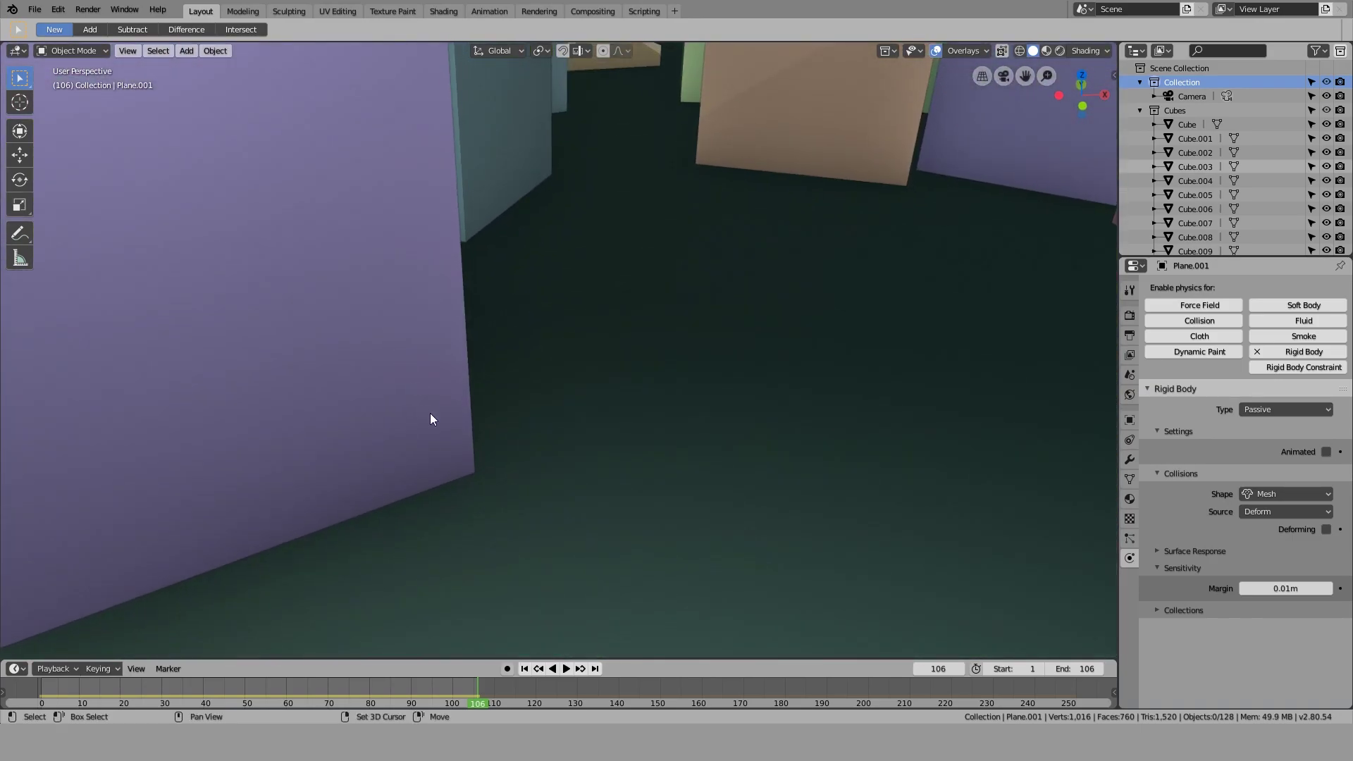
shift+middle_drag(430, 413, 268, 175)
key(shift+z)
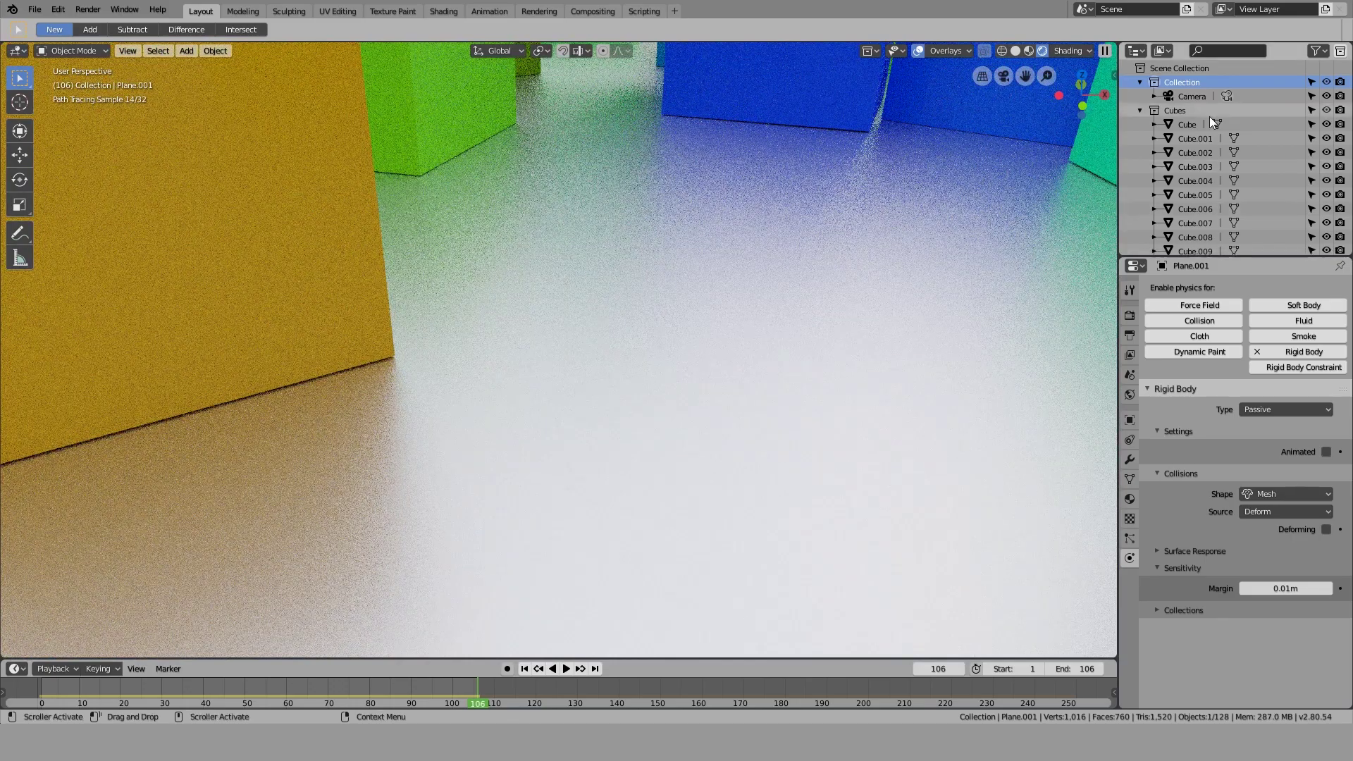
Collapse the Cubes collection and toggle Plane.001's viewport visibility off and on to compare the floor gap
click(1207, 93)
click(1142, 110)
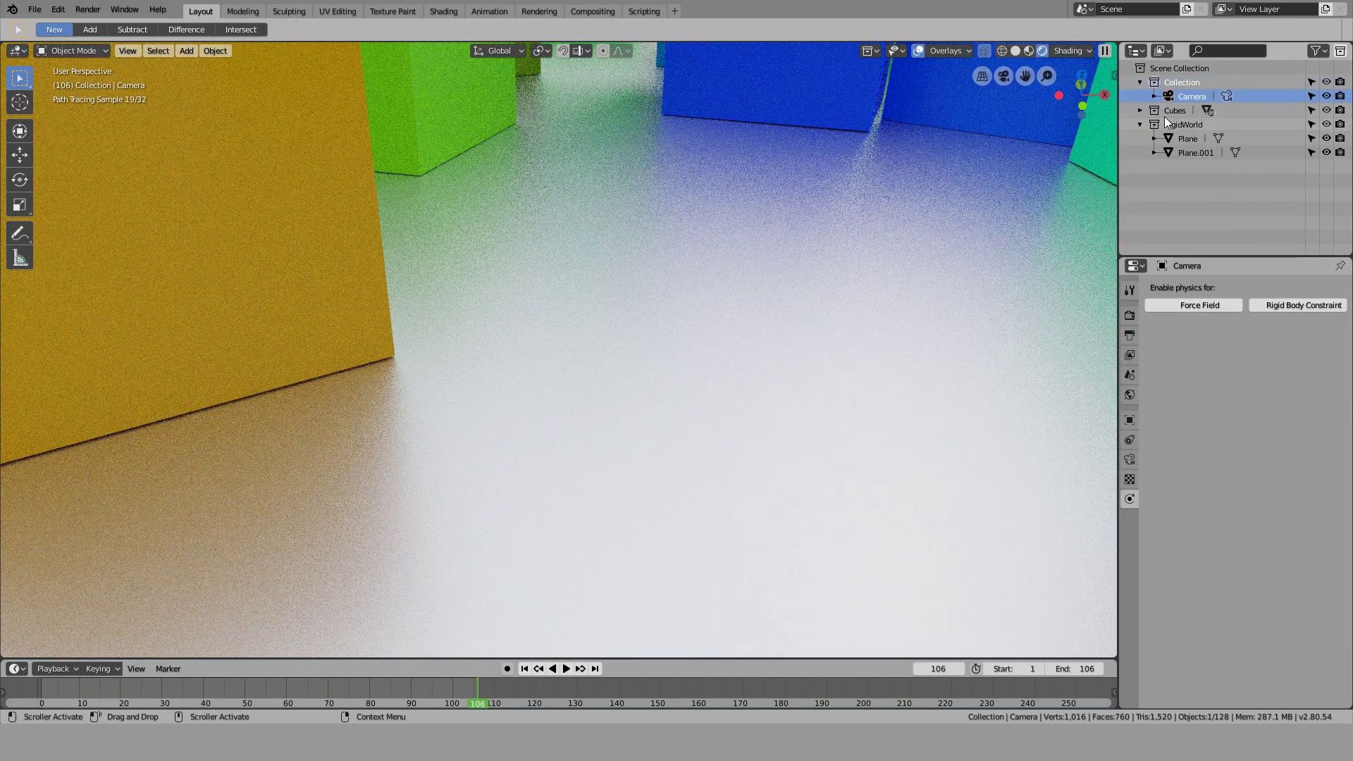
click(1188, 138)
click(1196, 152)
click(1327, 152)
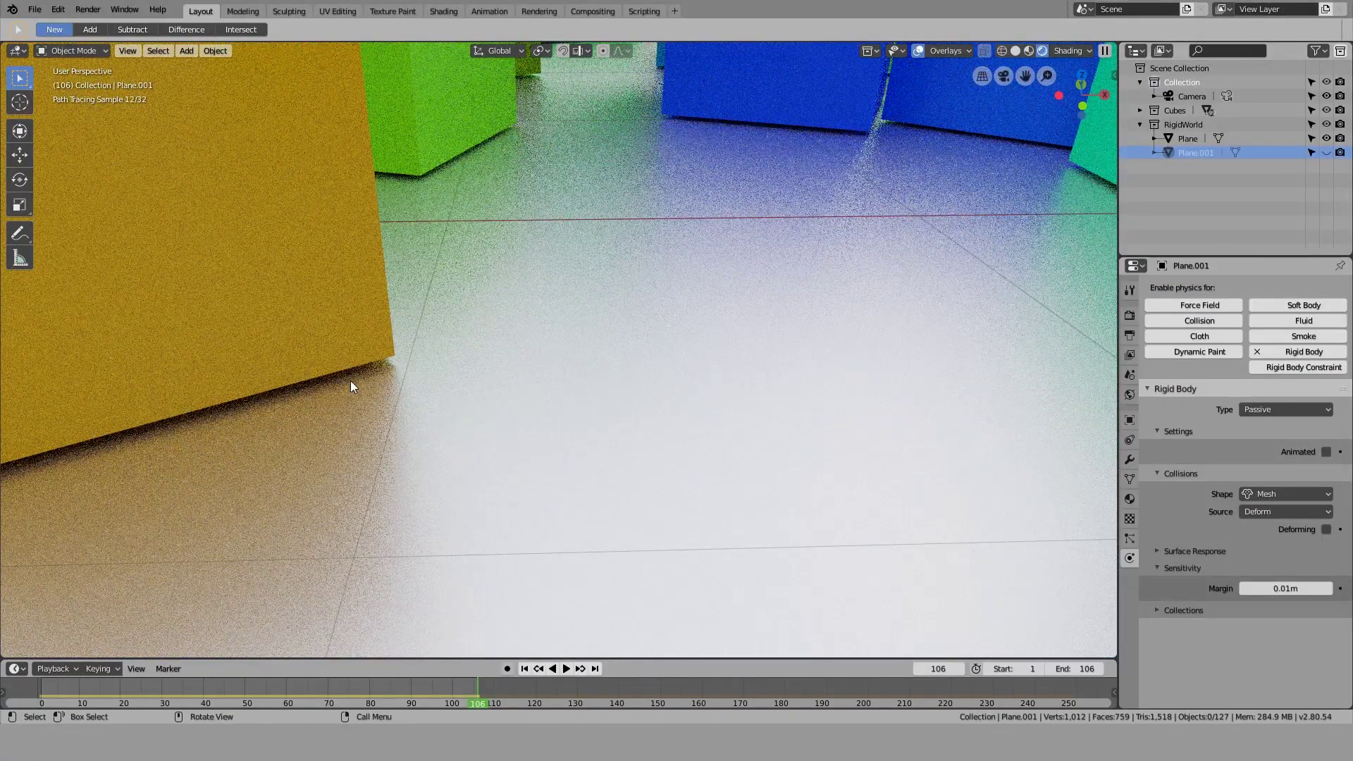
click(1327, 153)
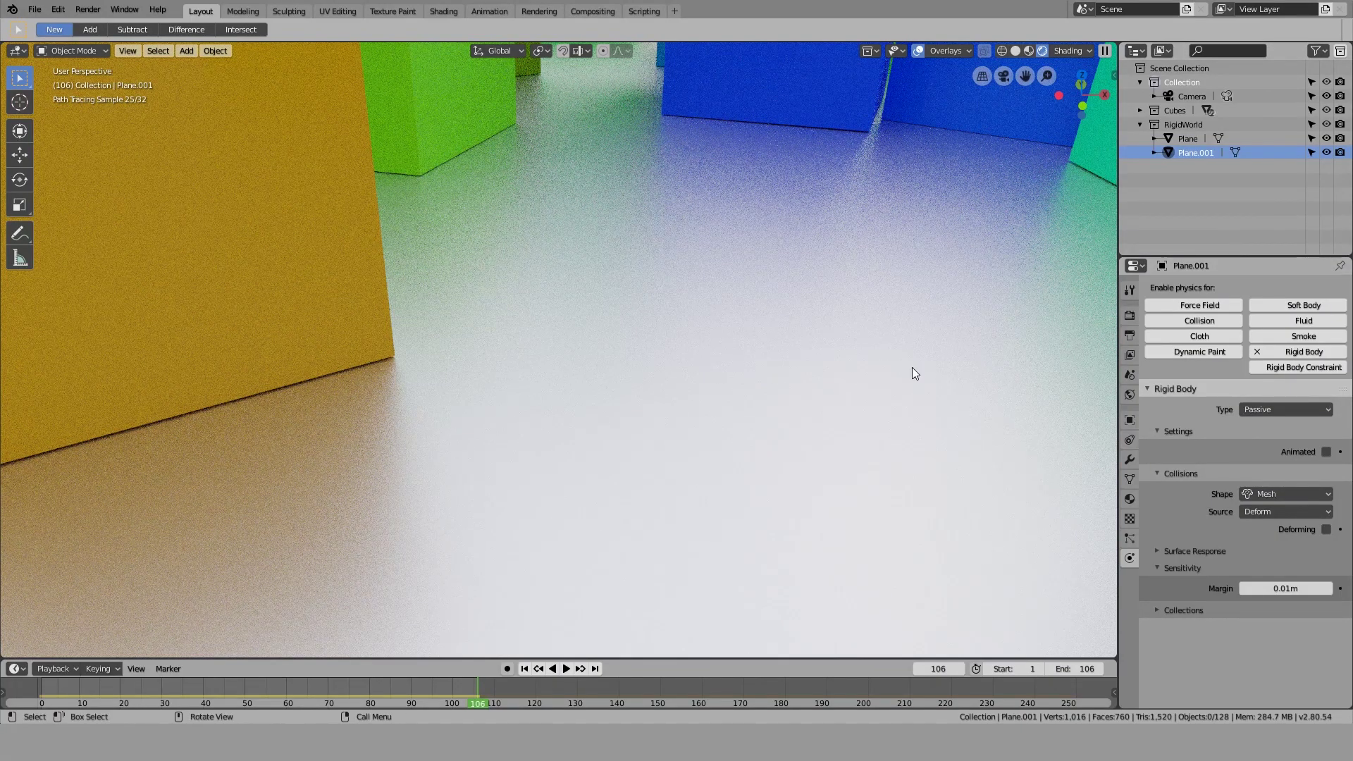
Raise Plane.001 slightly further to close the remaining gap under the cubes, and clear the selection
key(z)
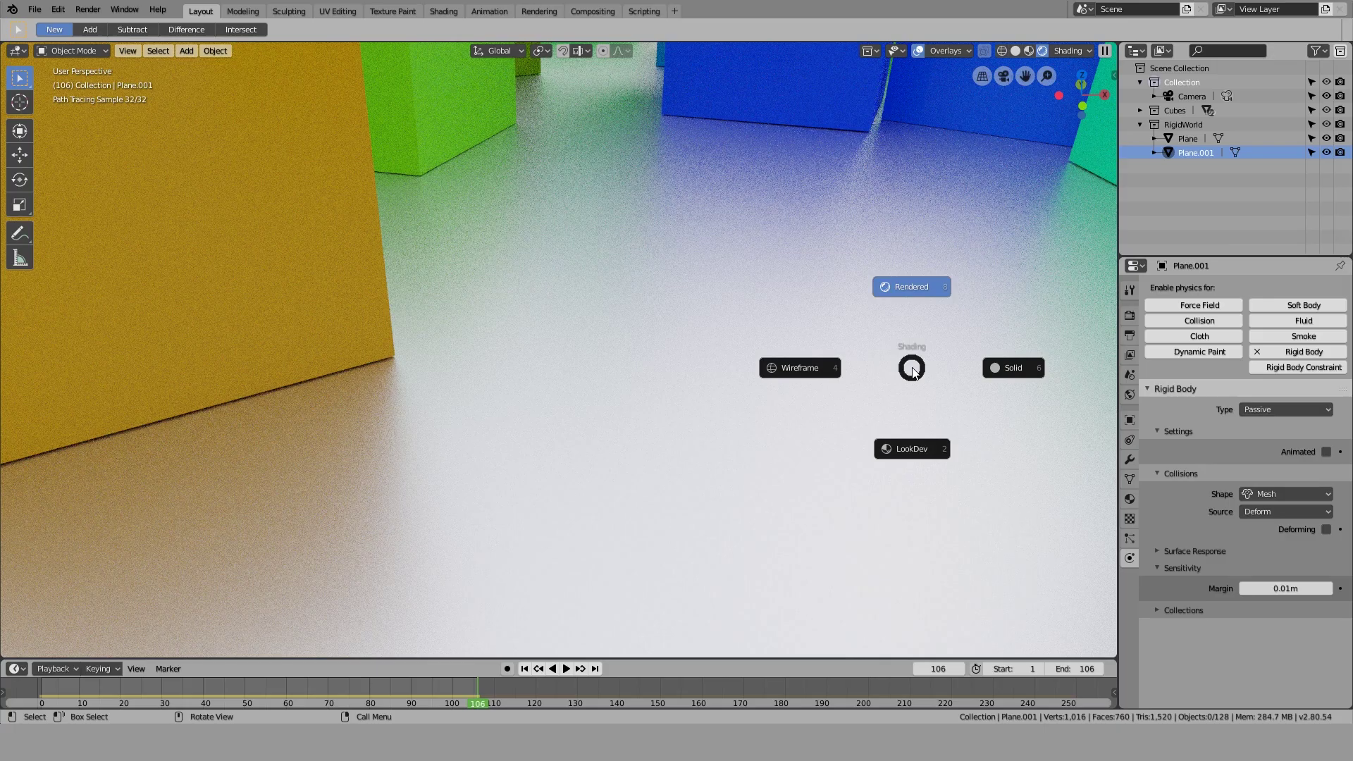
key(Escape)
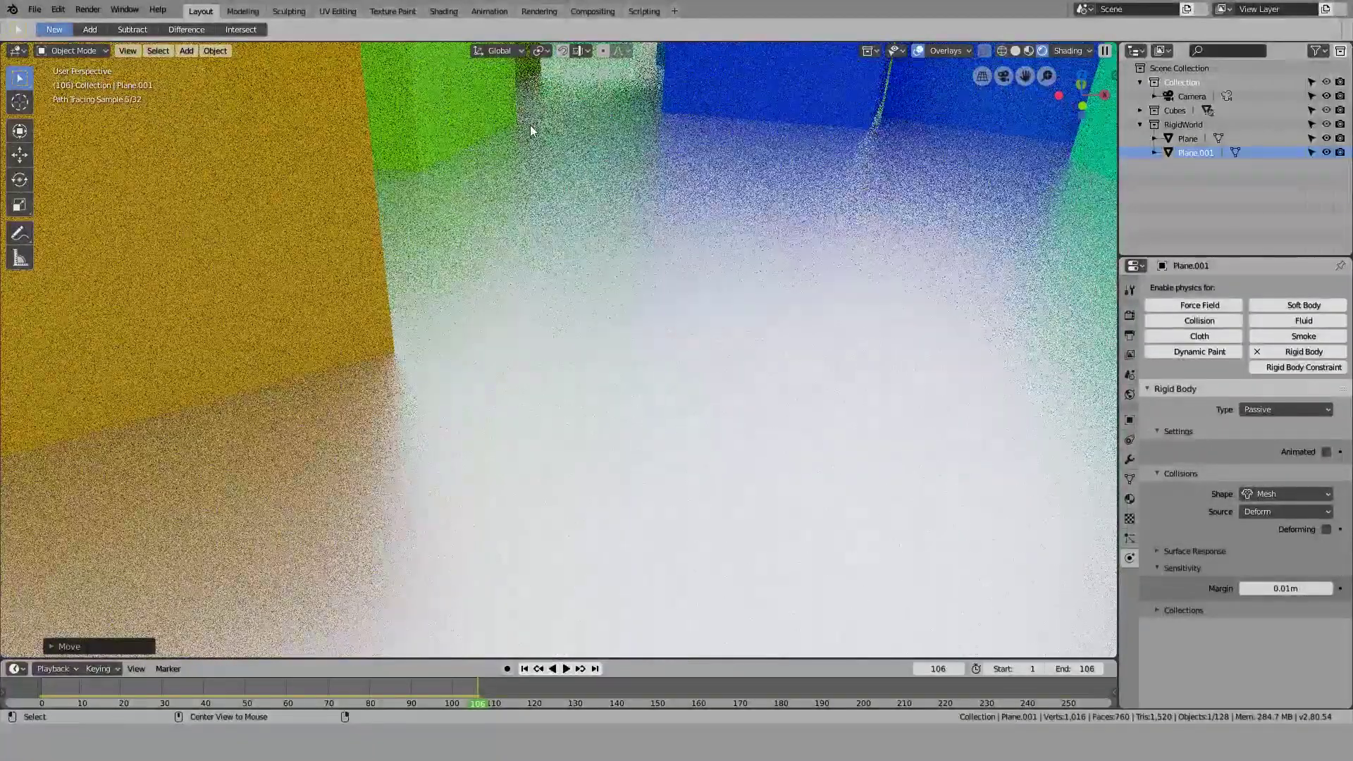
key(alt+a)
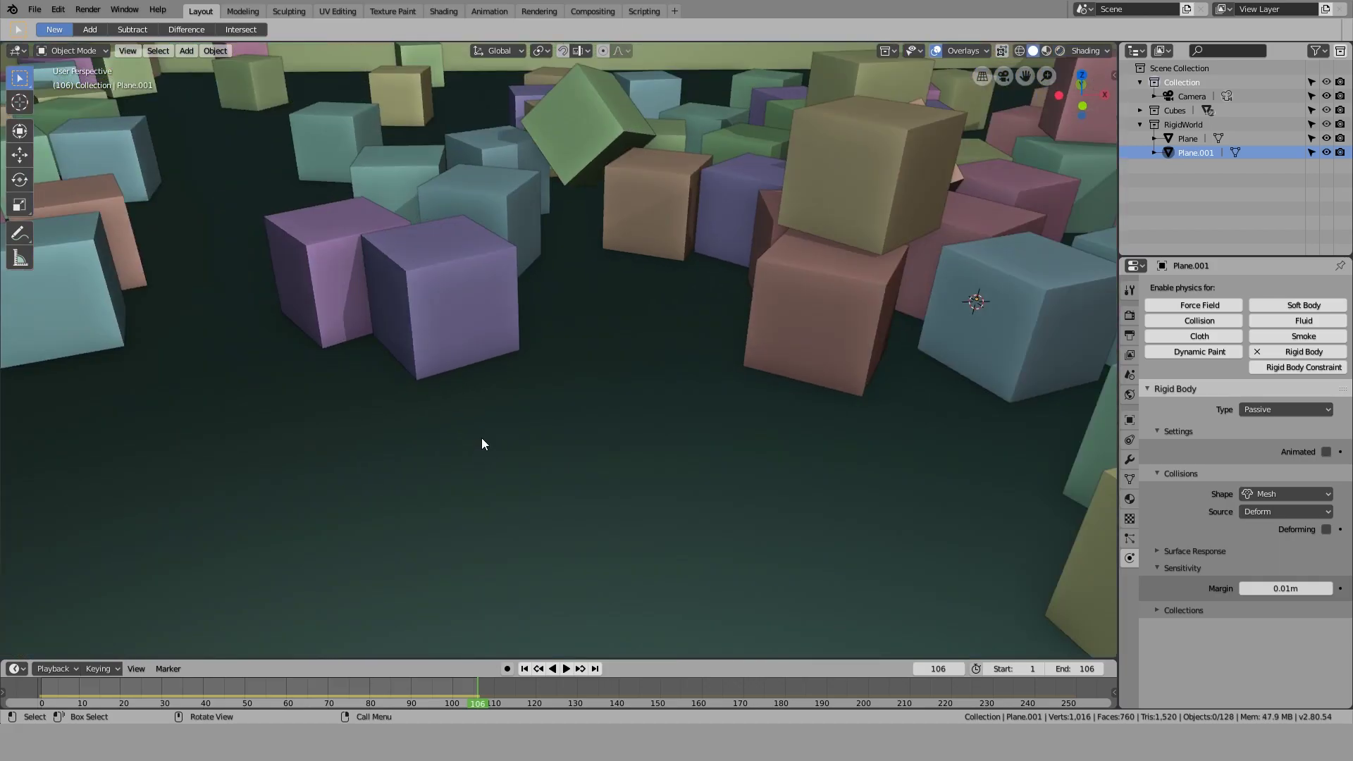
Examine the gap between the stacked cubes of the central pile up close in solid shading
scroll(494, 450, down, 20)
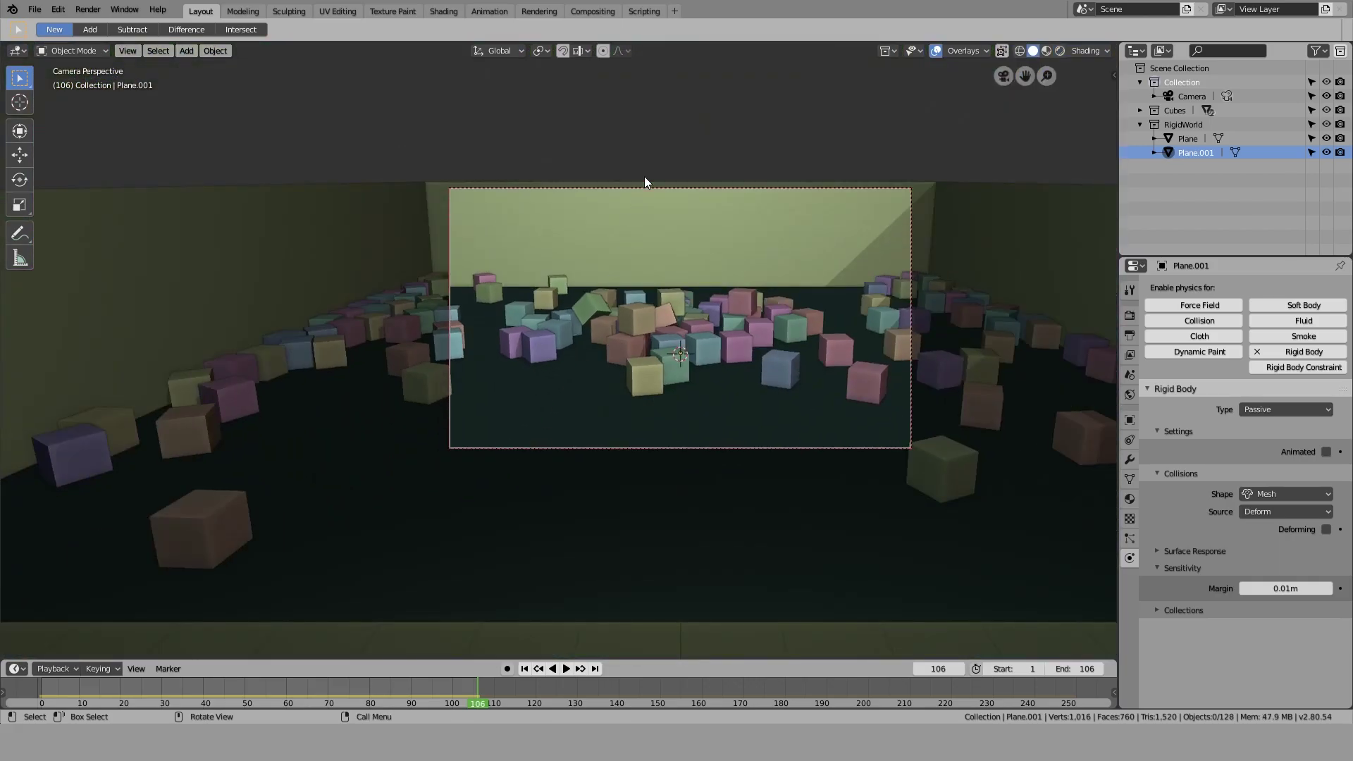
scroll(746, 447, up, 7)
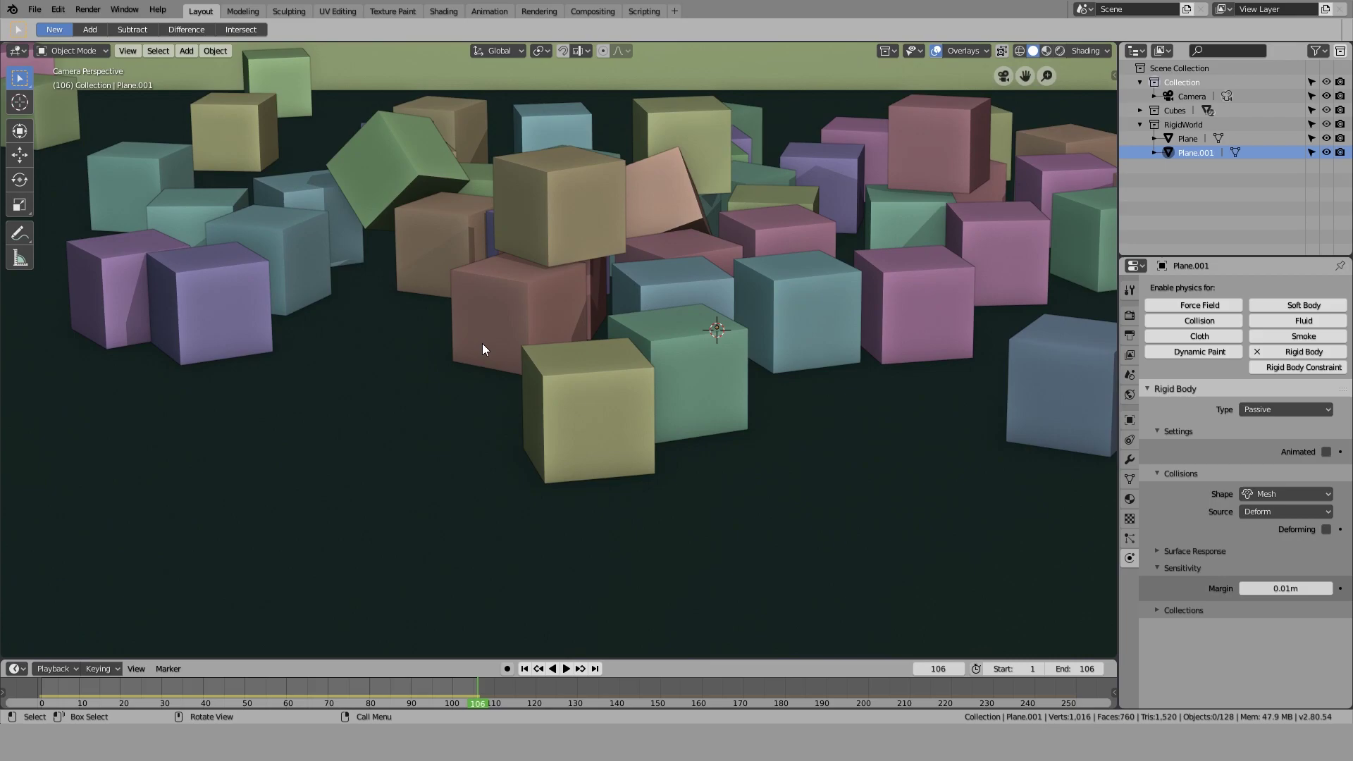
scroll(483, 350, up, 6)
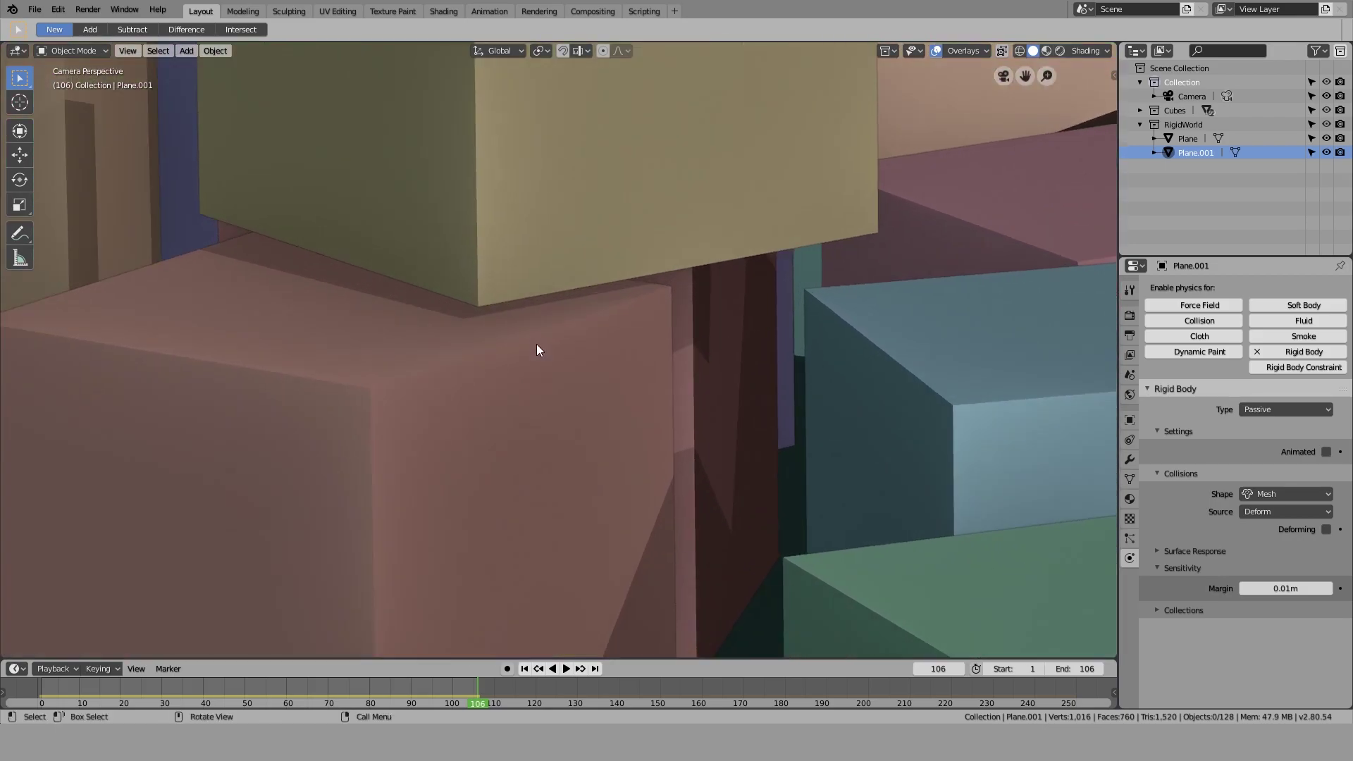
middle_drag(538, 353, 530, 337)
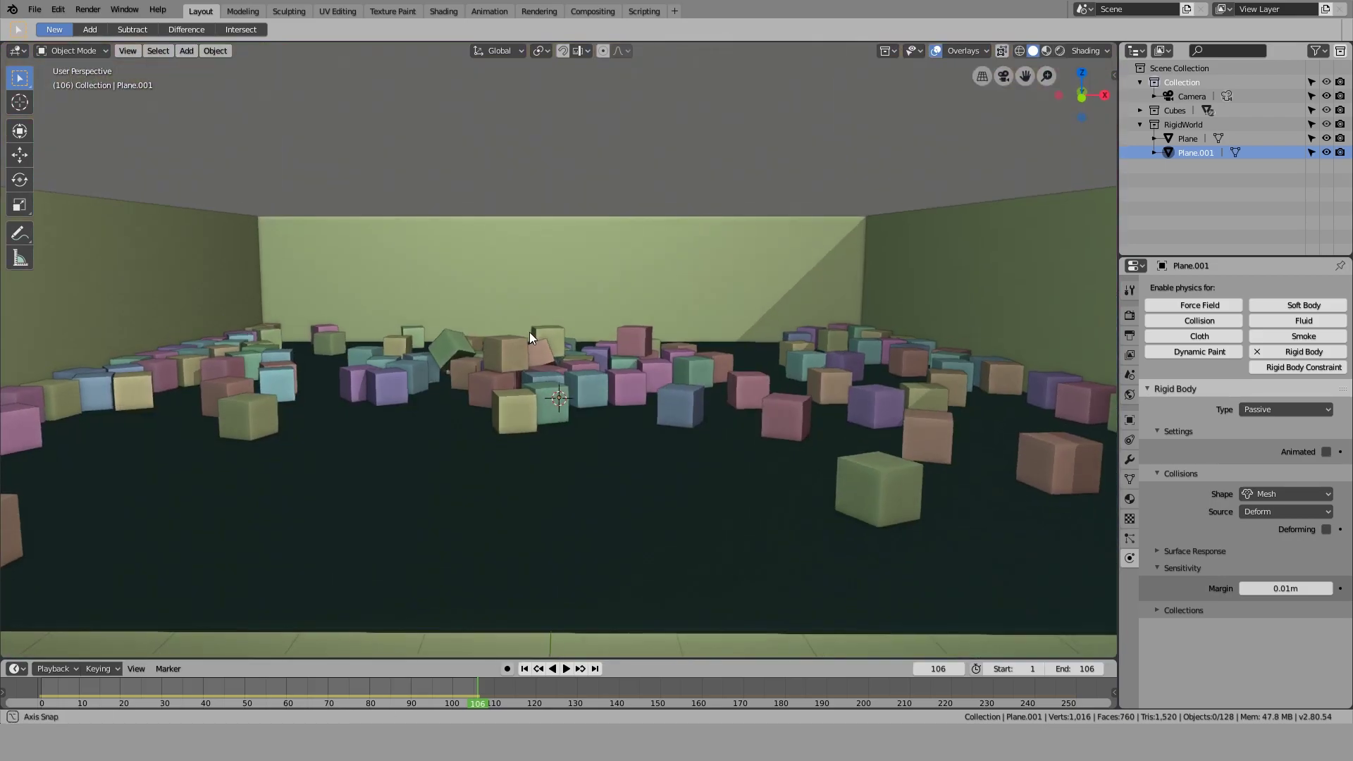
scroll(526, 346, up, 3)
scroll(434, 433, up, 5)
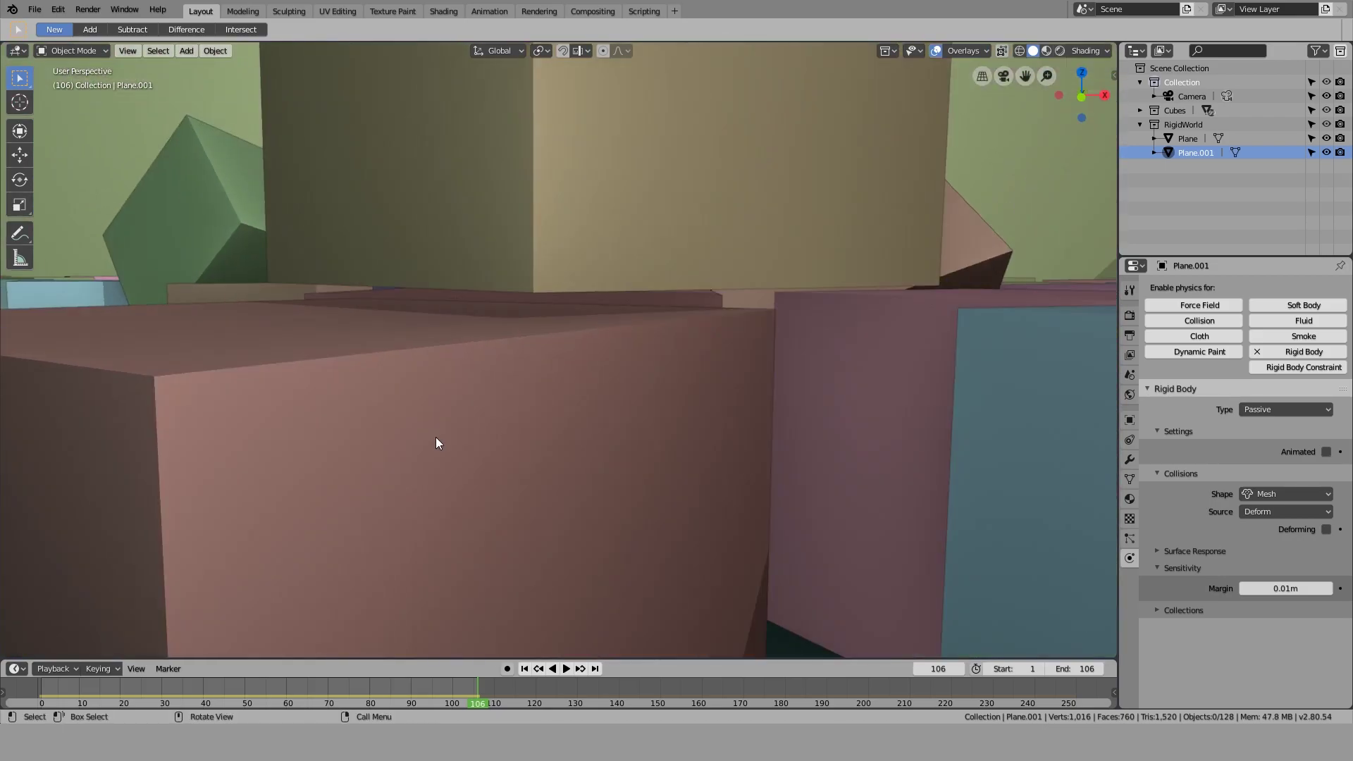
middle_drag(436, 443, 488, 101)
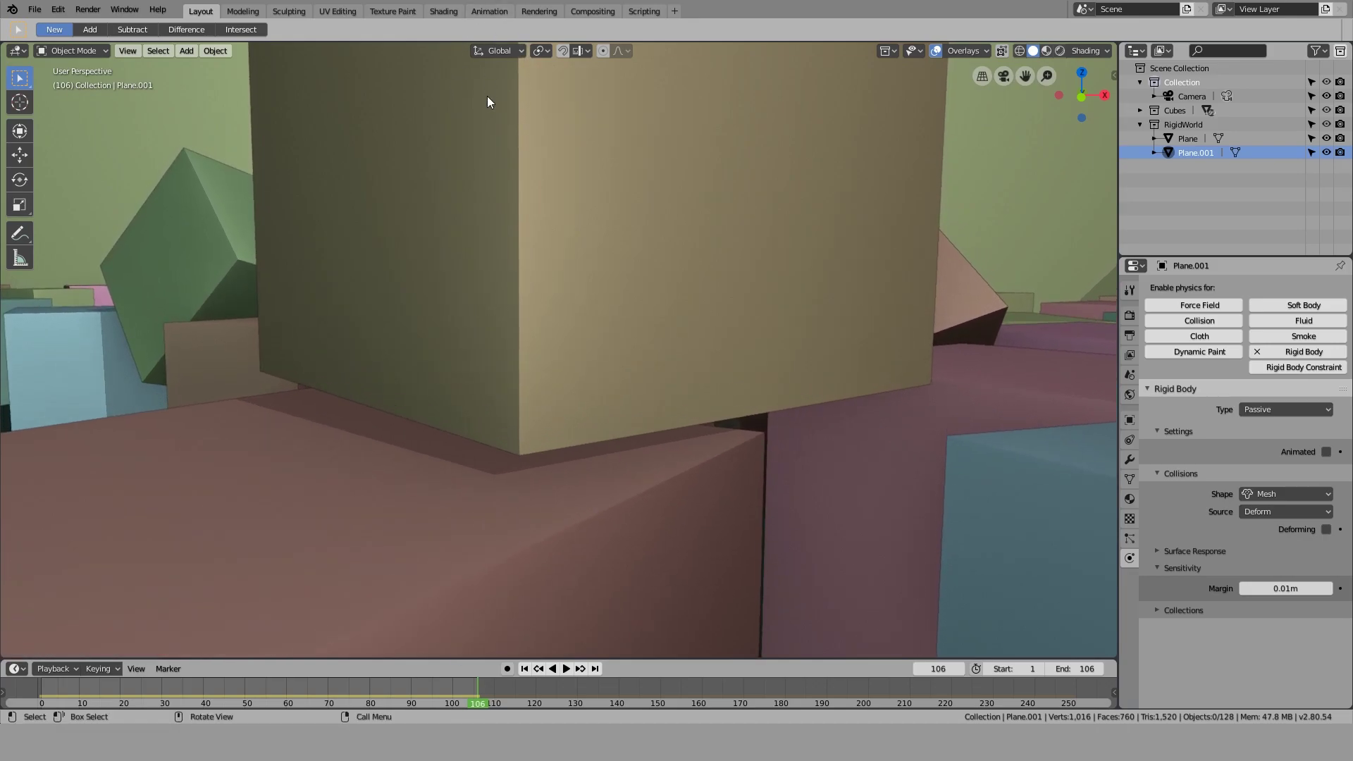
middle_drag(537, 465, 544, 246)
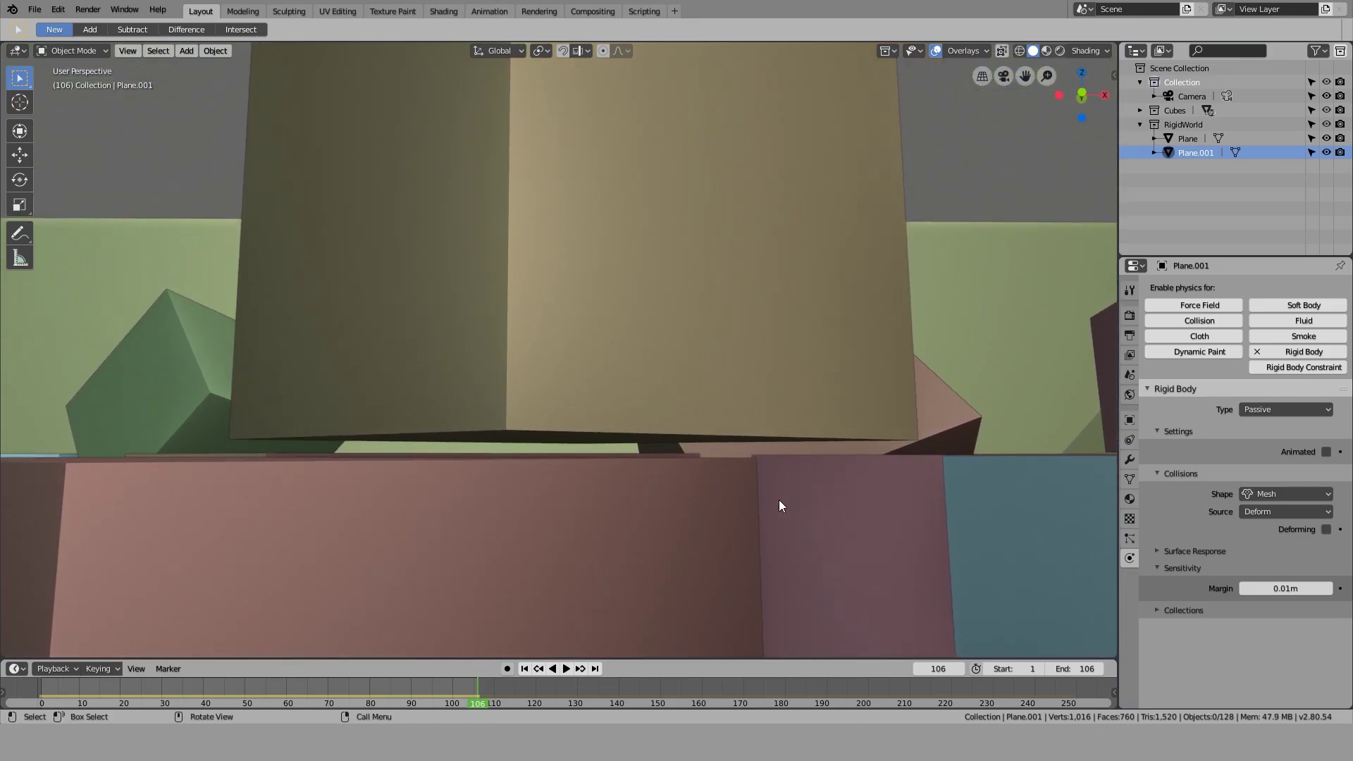
scroll(598, 399, down, 2)
middle_drag(620, 356, 835, 363)
scroll(603, 437, down, 12)
Set the rigid body collision margin of the teal cube at the front of the pile to 0 m
click(585, 412)
click(1262, 624)
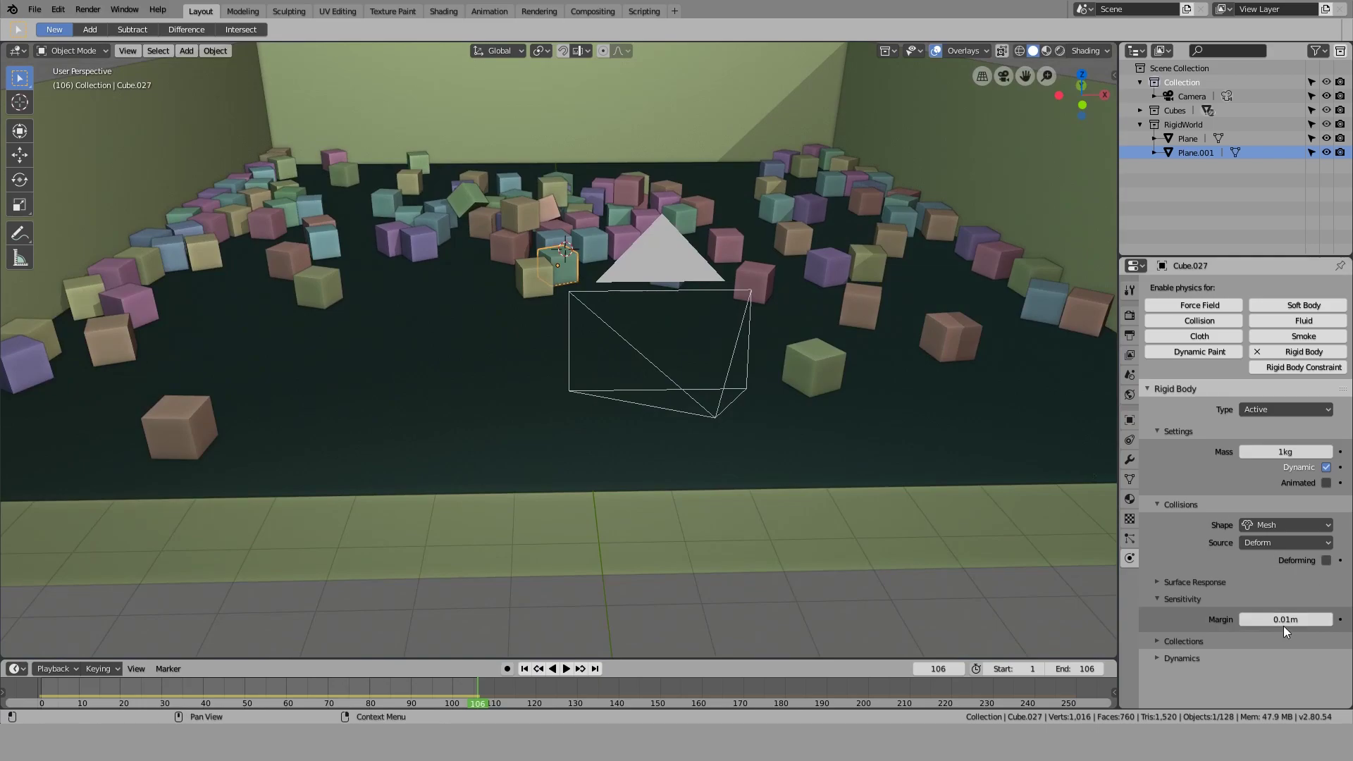
text(0)
key(Return)
Clear the cube selection and replay the rigid body simulation from the first frame
scroll(366, 397, down, 7)
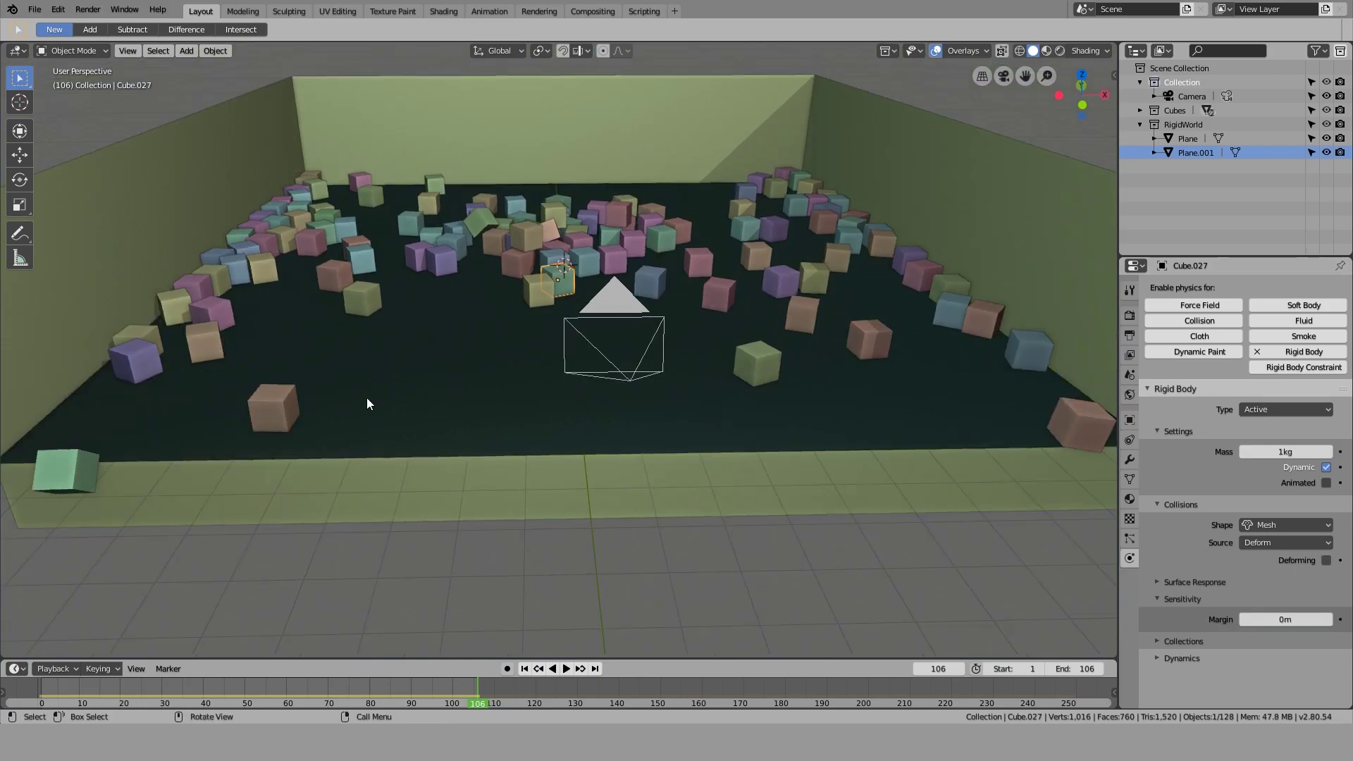
click(560, 498)
scroll(560, 497, up, 7)
middle_drag(558, 496, 531, 648)
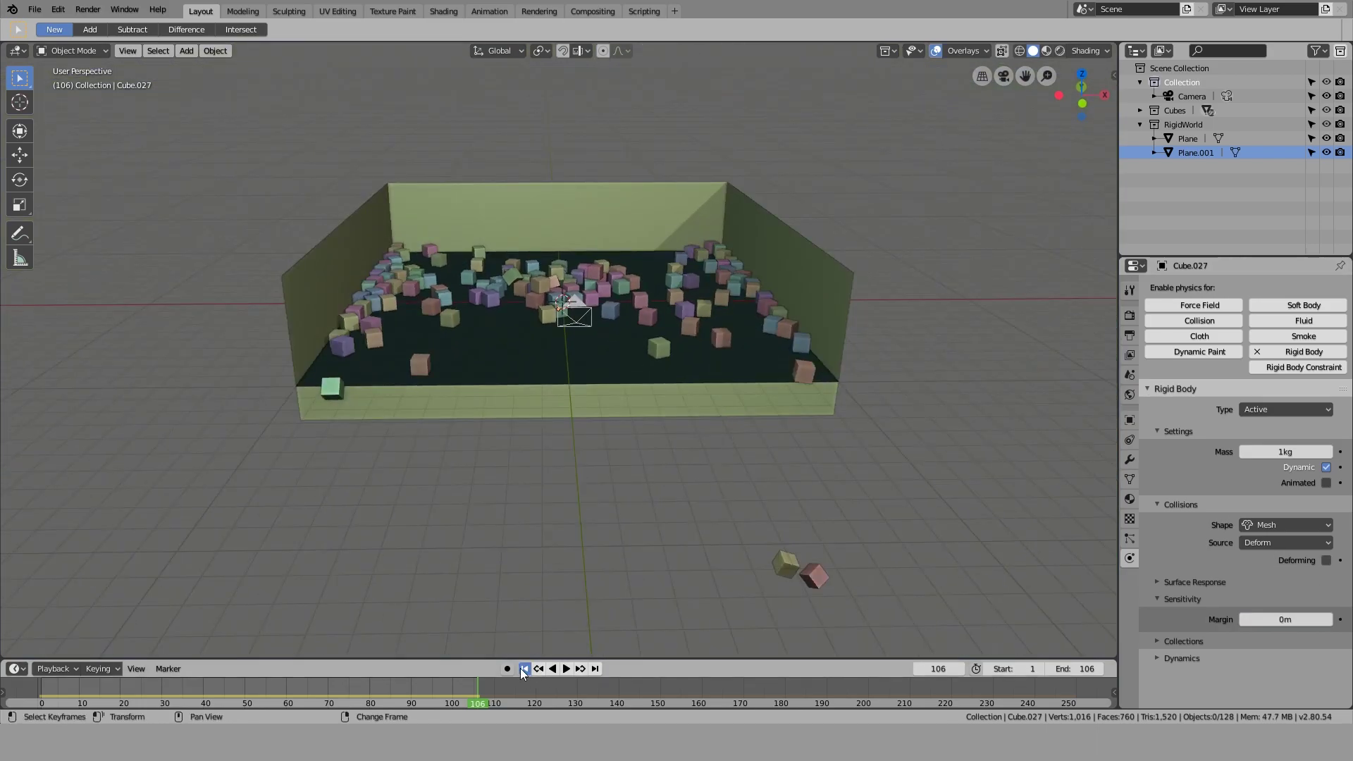
click(523, 668)
click(567, 668)
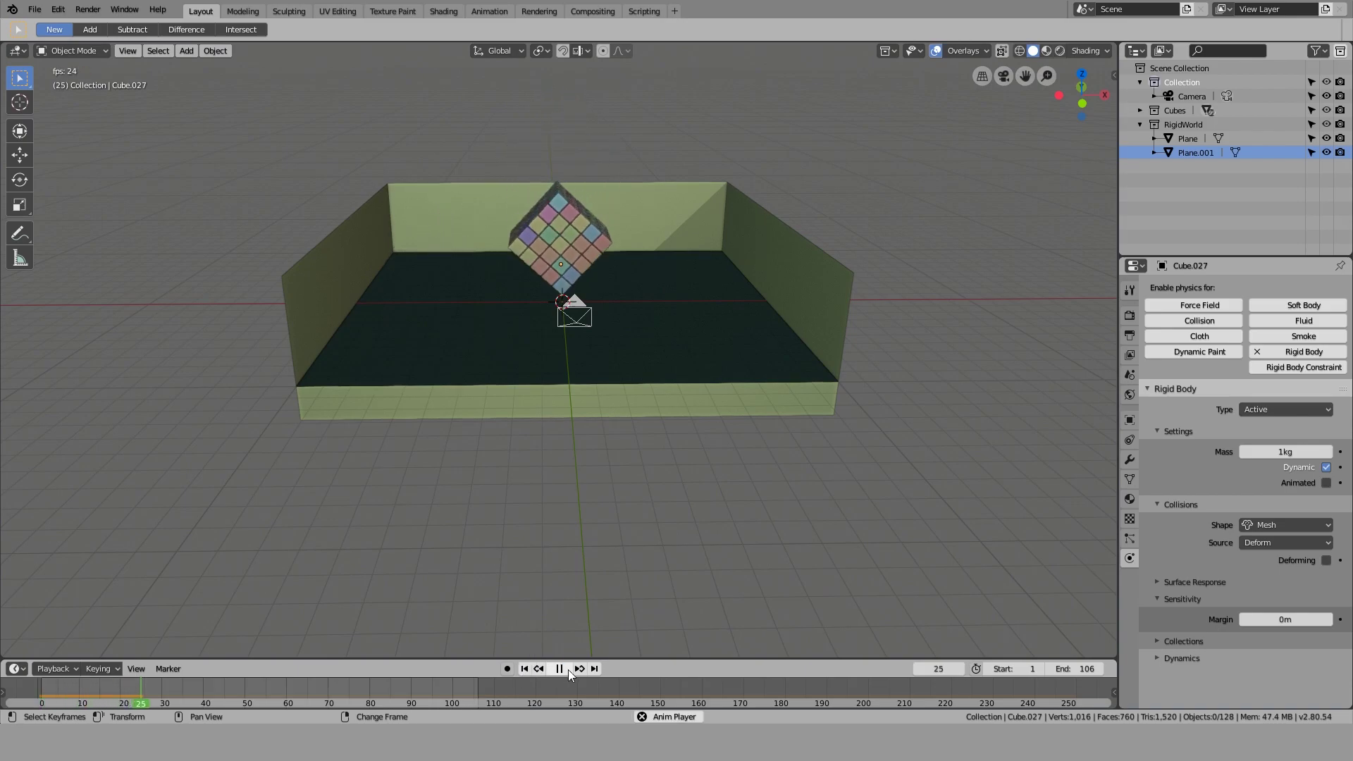
Stop the playback, undo the latest changes and delete the raised floor copy Plane.001
click(568, 669)
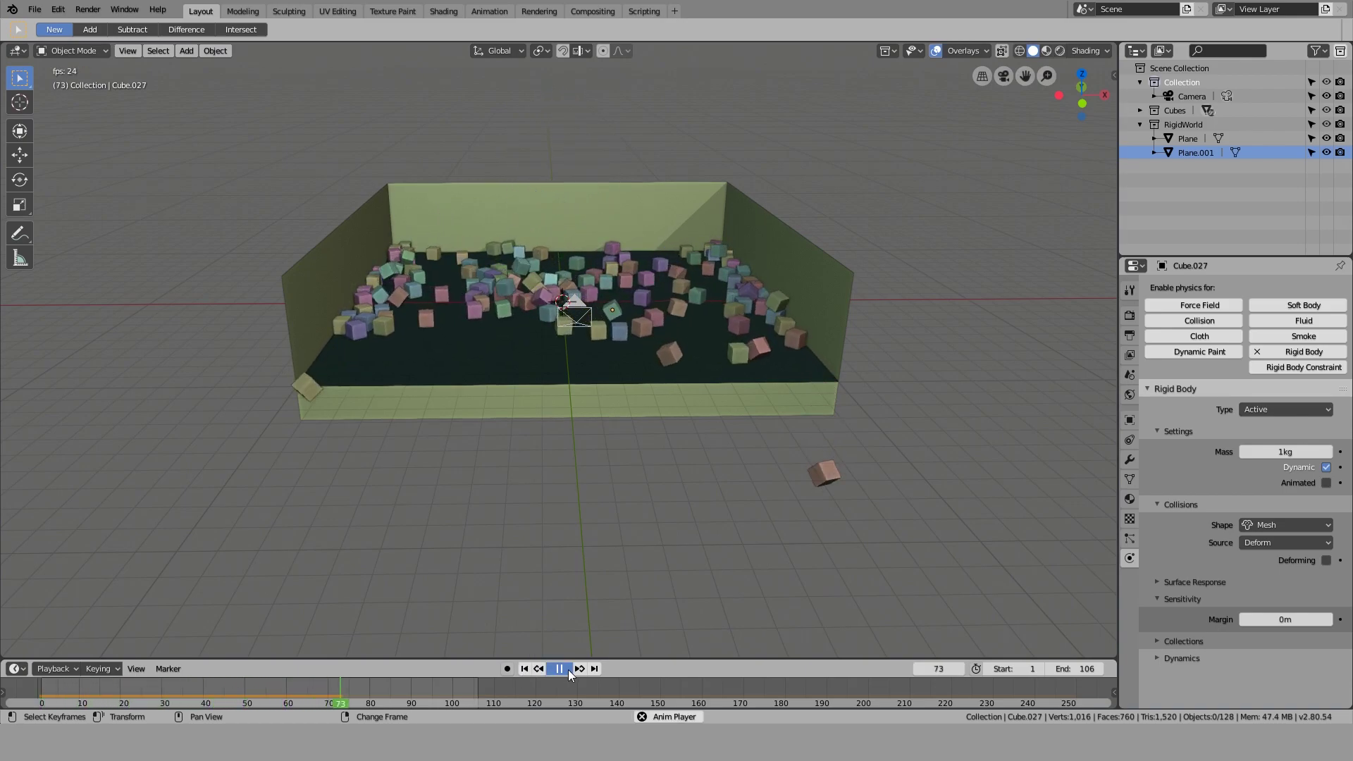
key(ctrl+z)
middle_drag(568, 382, 920, 262)
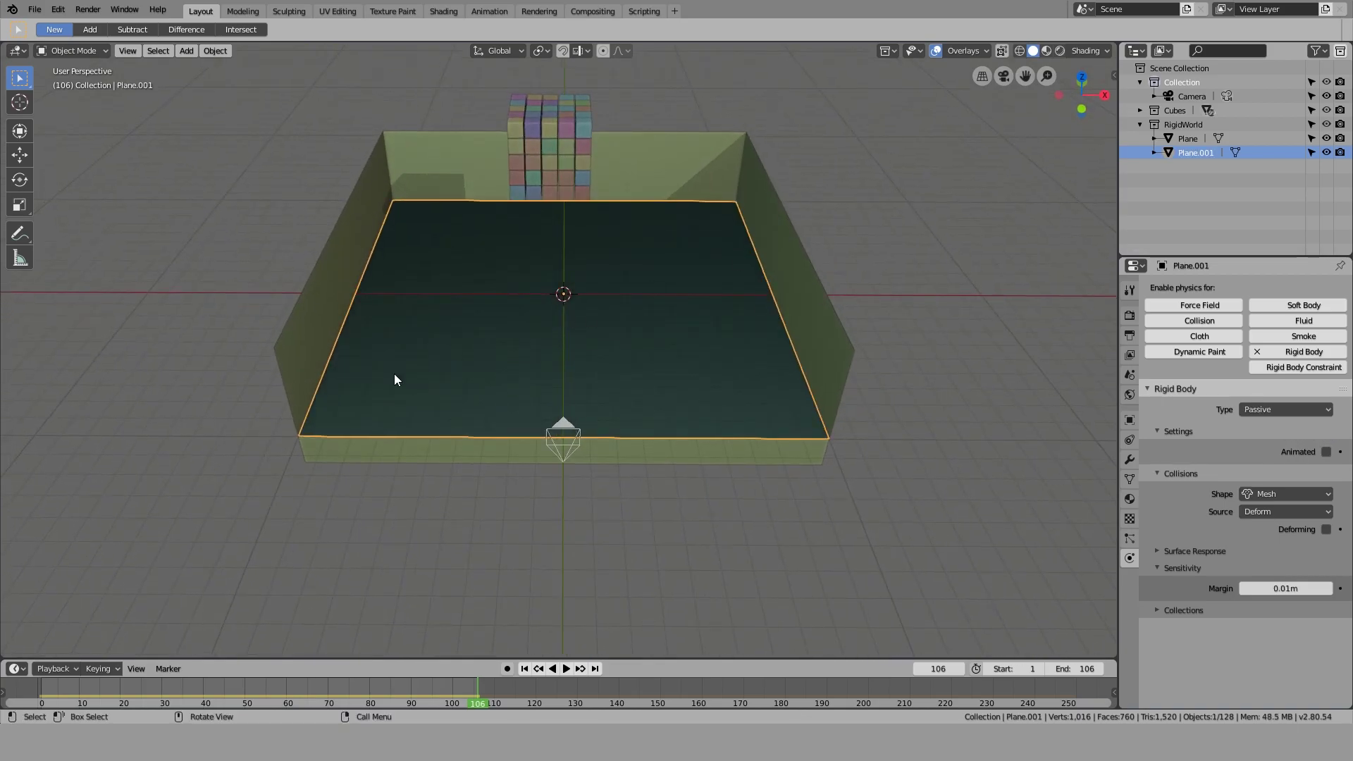
key(Delete)
Set the rigid body collision margin of the yellow cube at the upper corner of the stack to 0 m
middle_drag(474, 312, 494, 374)
middle_drag(494, 374, 322, 387)
scroll(484, 388, up, 4)
drag(304, 382, 581, 162)
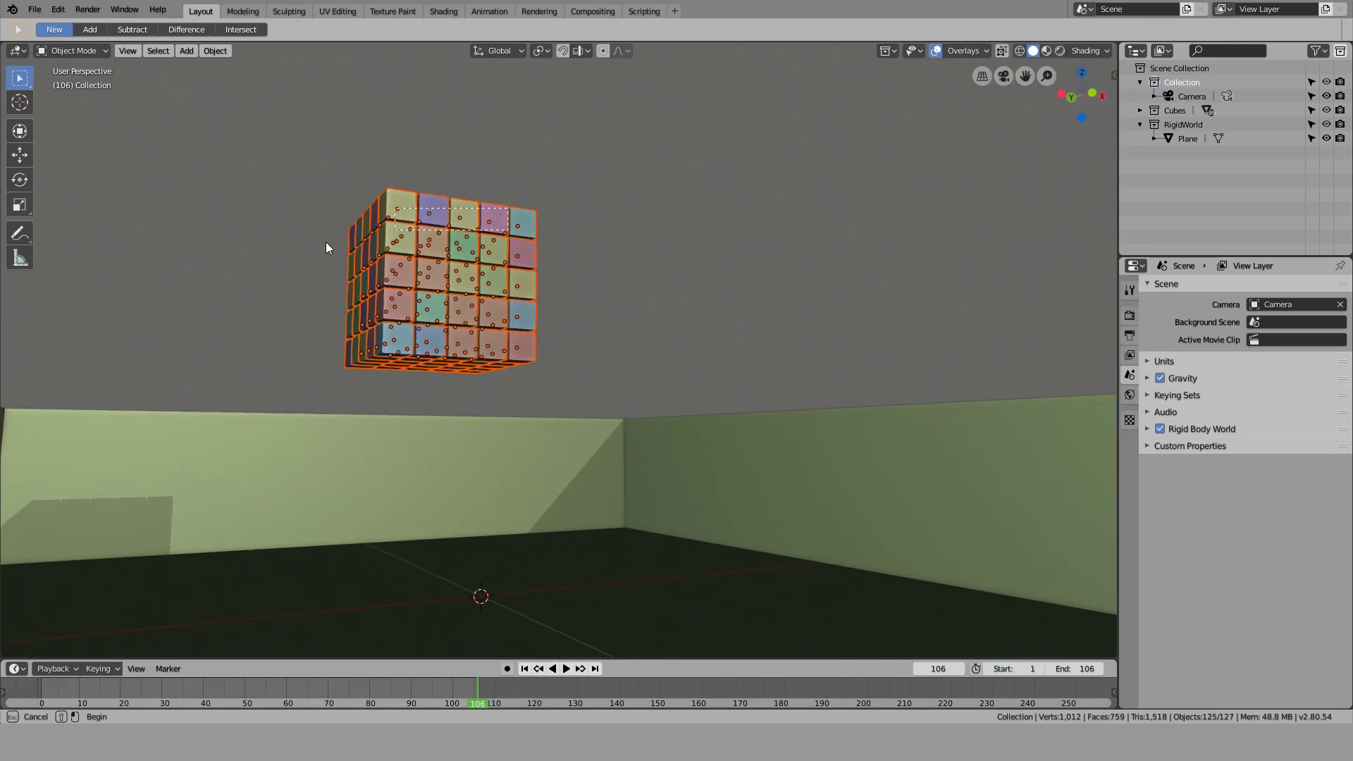
click(396, 203)
middle_drag(396, 201, 780, 347)
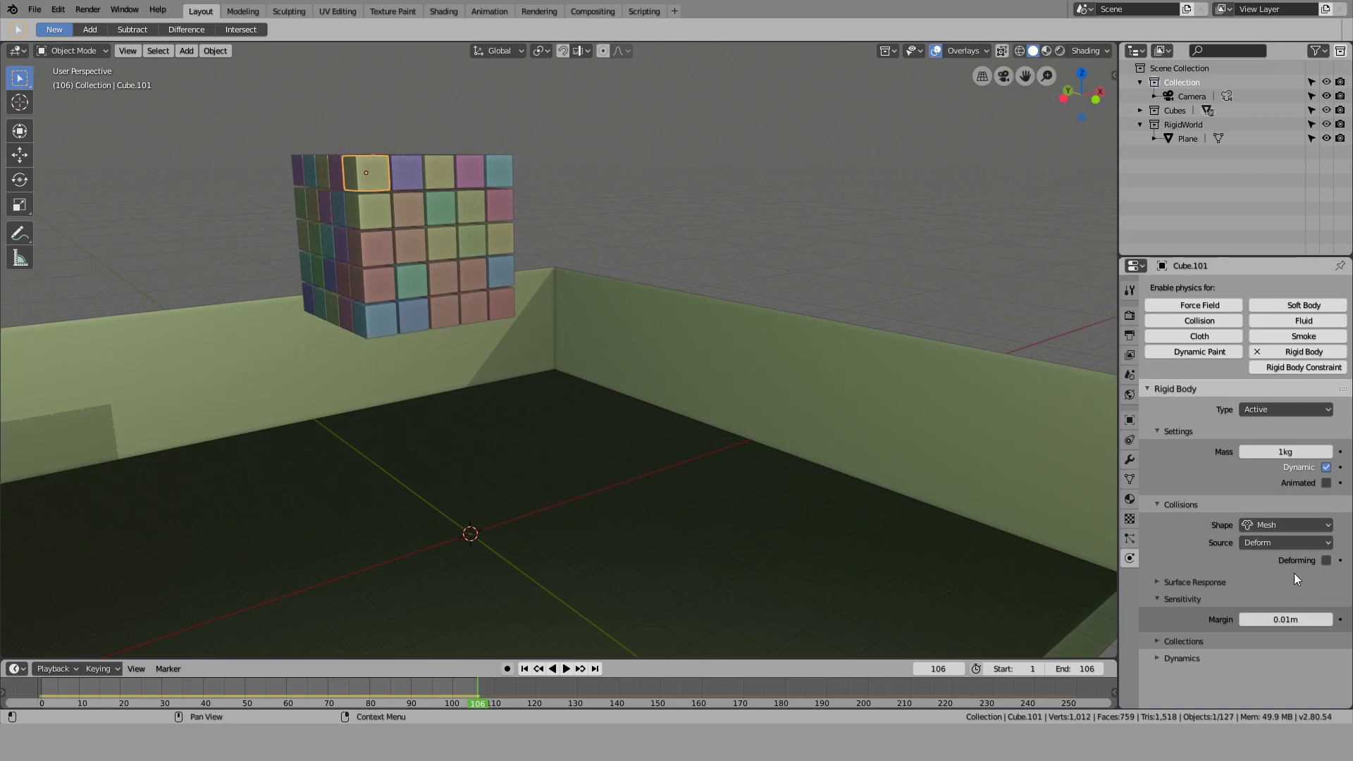
click(1293, 620)
text(0)
key(Return)
Copy the yellow corner cube's rigid body settings to all the cubes in the stack, and clear the selection
middle_drag(458, 303, 330, 407)
drag(330, 407, 614, 188)
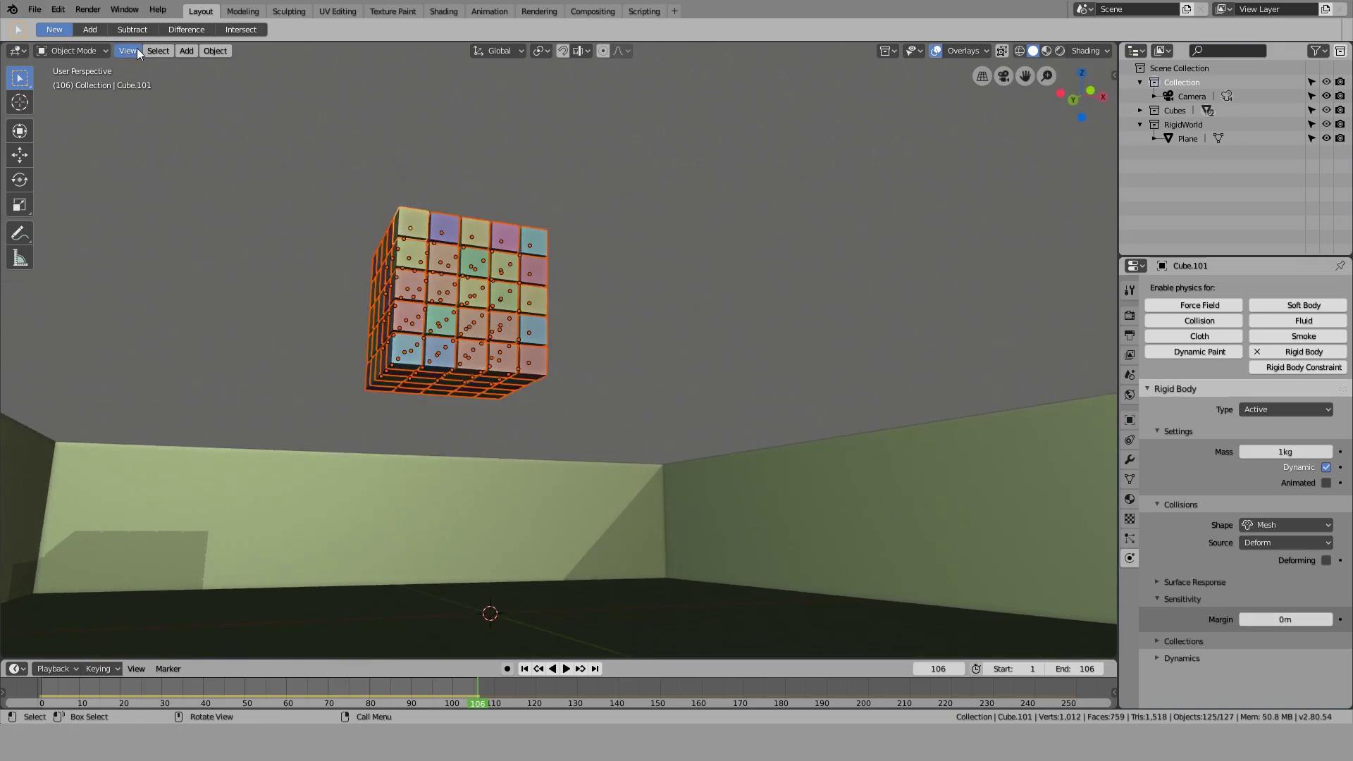
click(215, 50)
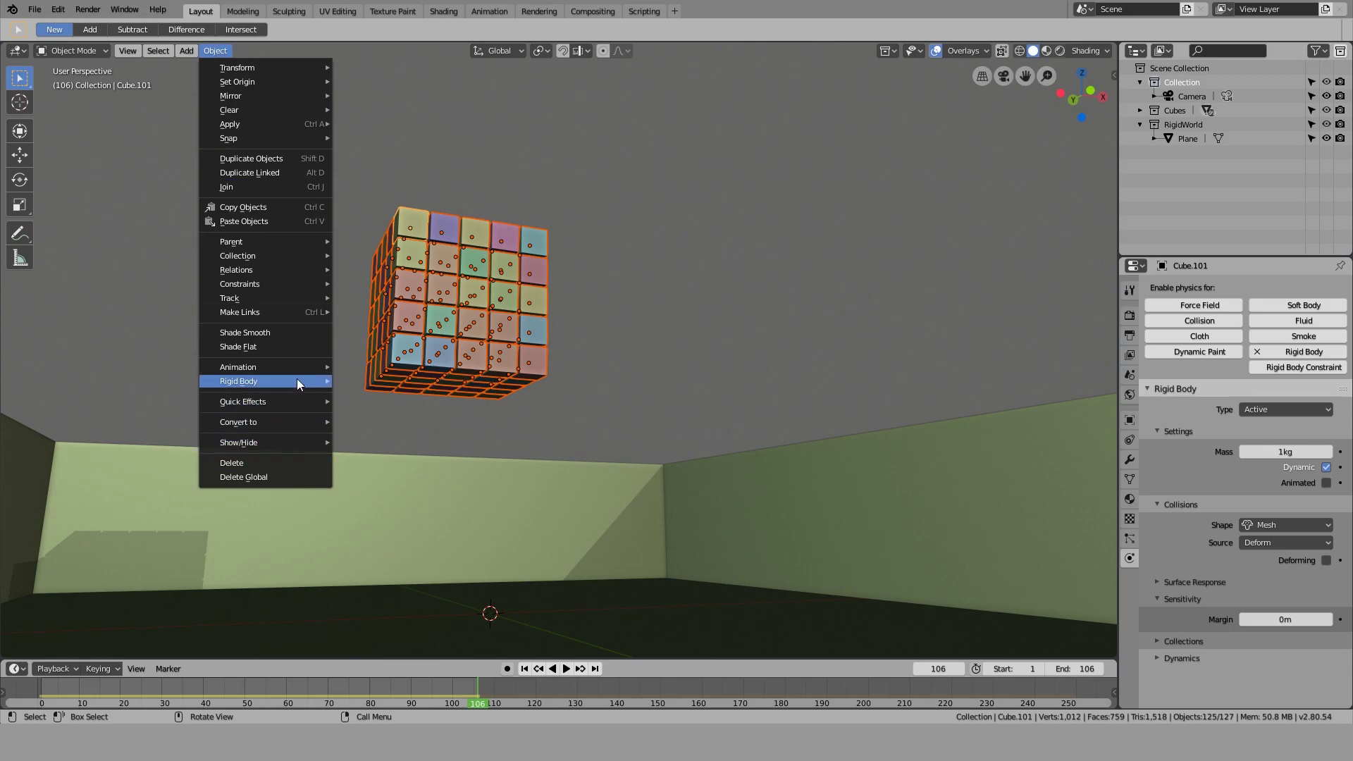
mouse_move(298, 379)
click(396, 466)
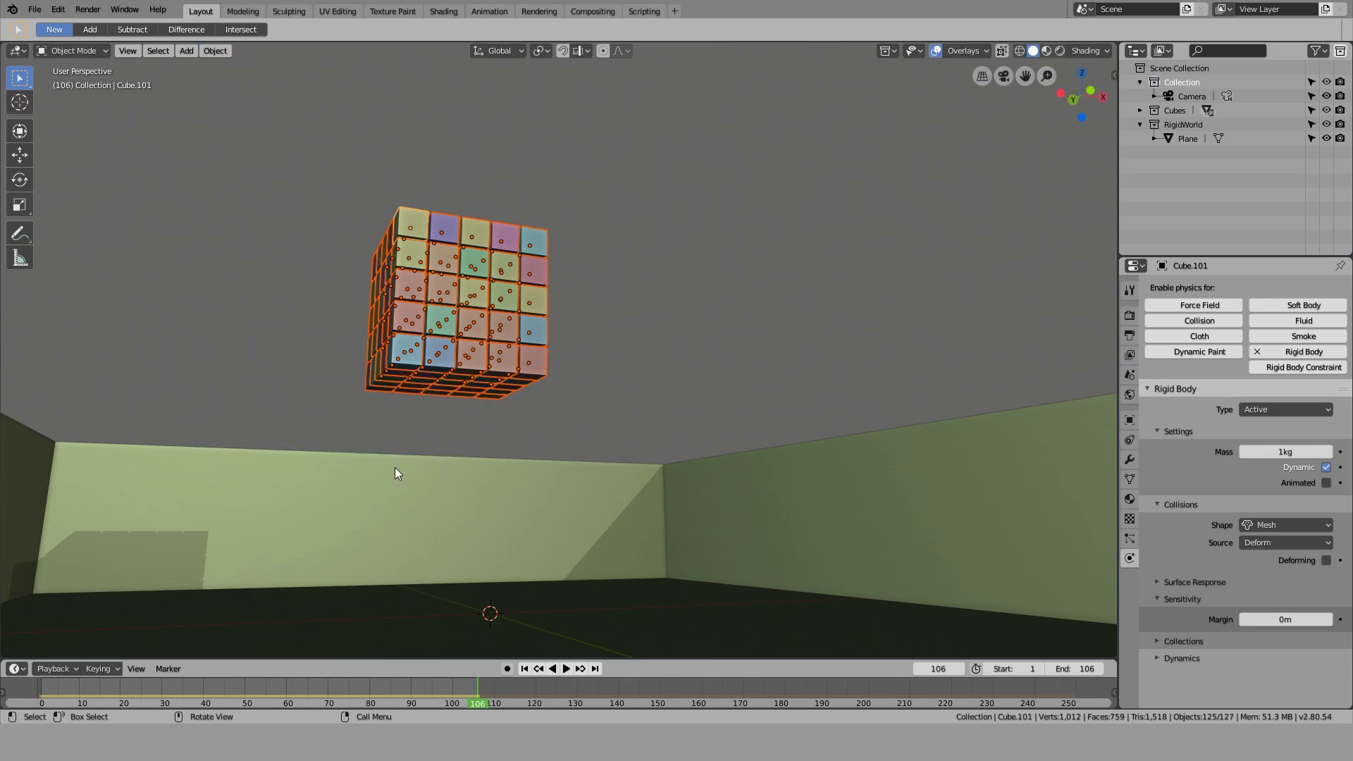
key(alt+a)
Replay the rigid body simulation inside the walled floor and go to the last frame, 106
scroll(497, 347, down, 1)
scroll(496, 345, down, 3)
middle_drag(496, 346, 516, 378)
scroll(516, 511, up, 4)
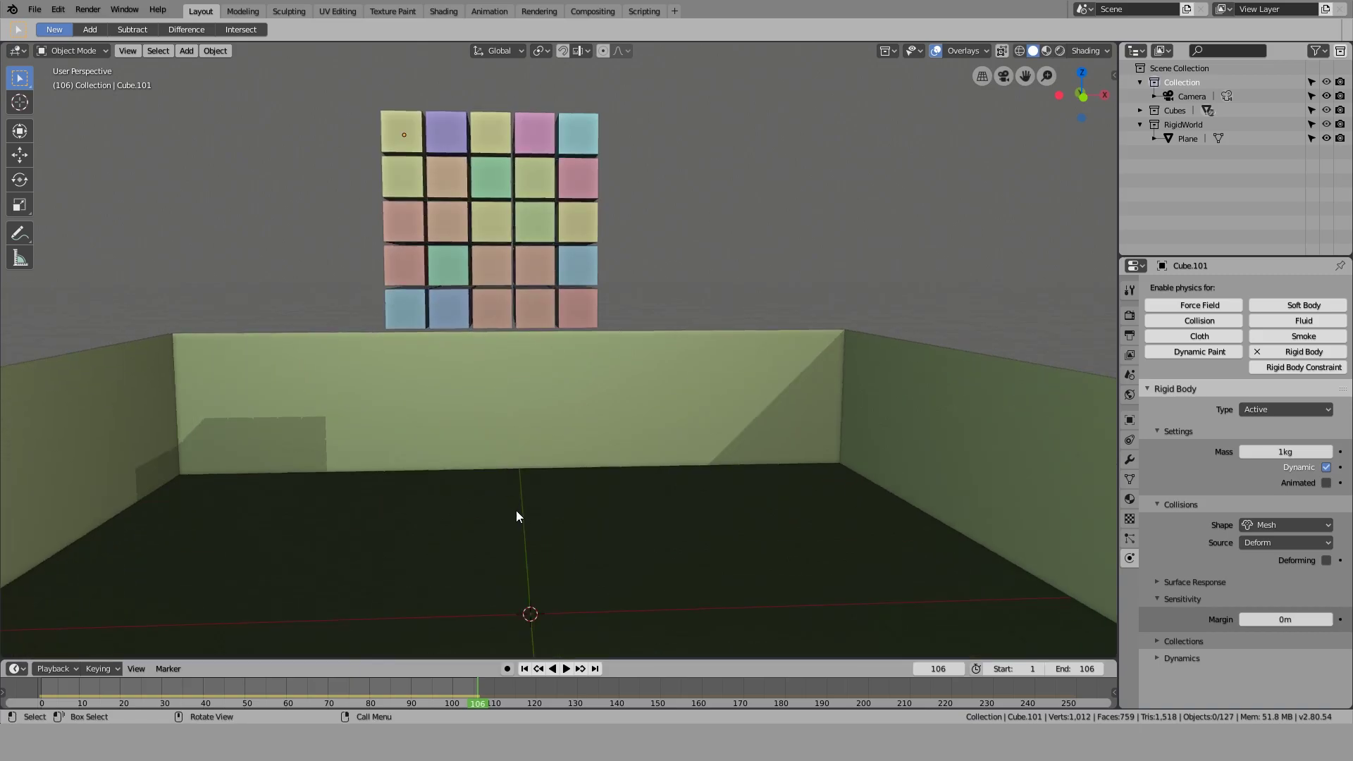
shift+middle_drag(562, 505, 657, 375)
shift+middle_drag(643, 493, 646, 395)
click(568, 669)
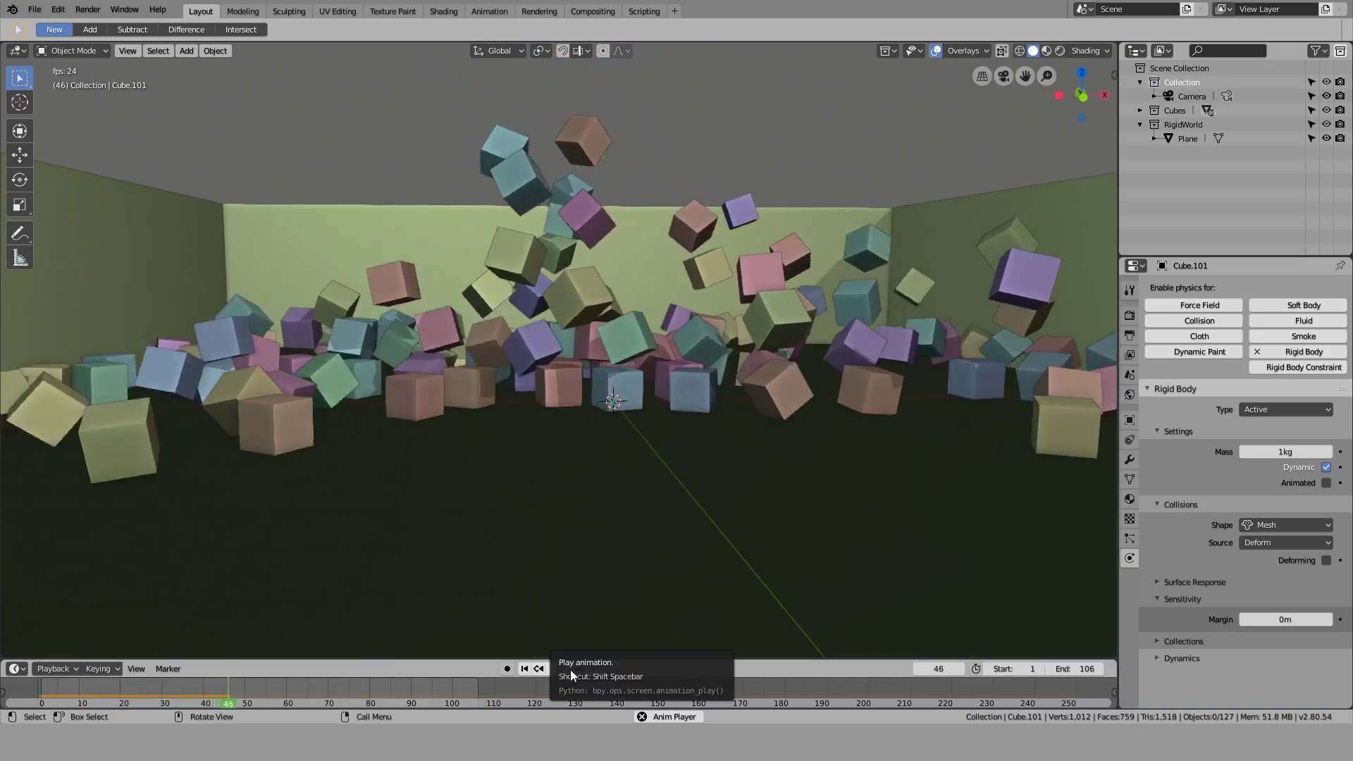
scroll(588, 578, down, 3)
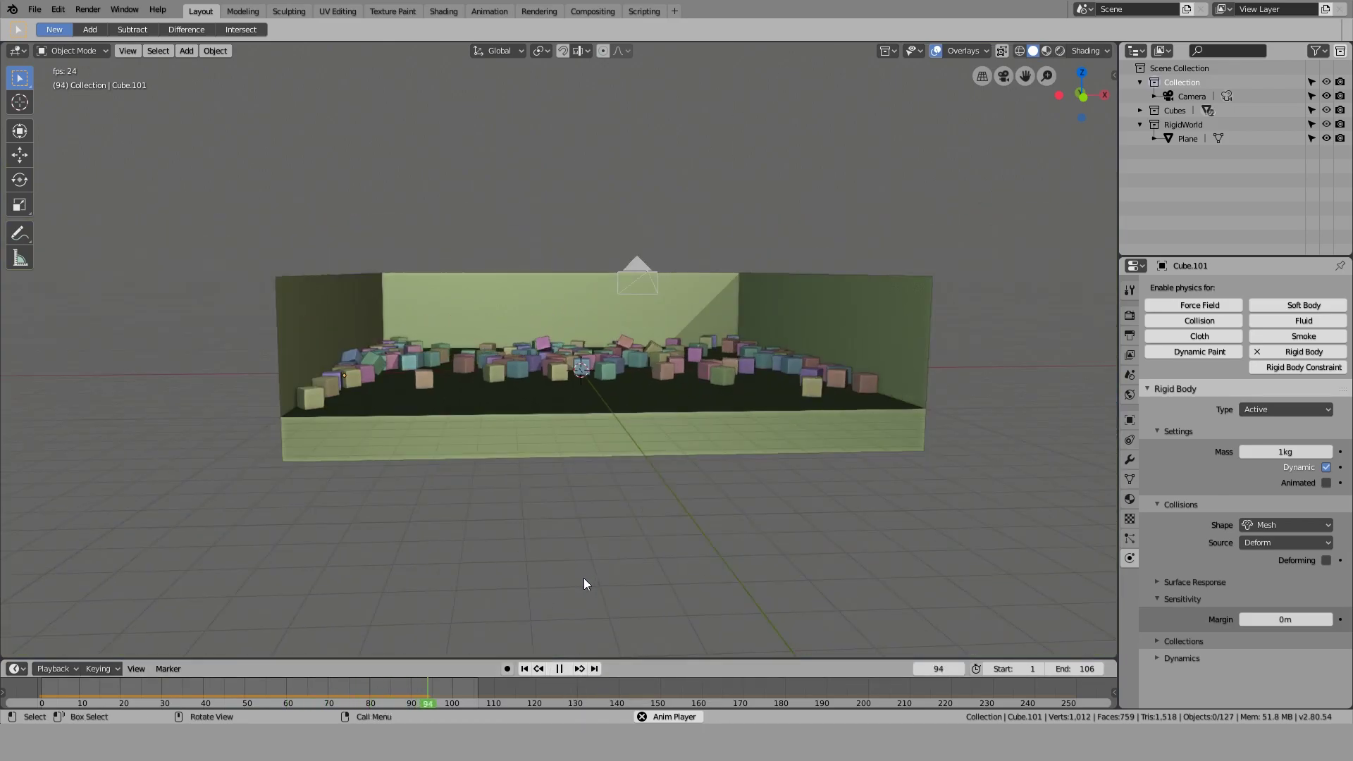
click(560, 669)
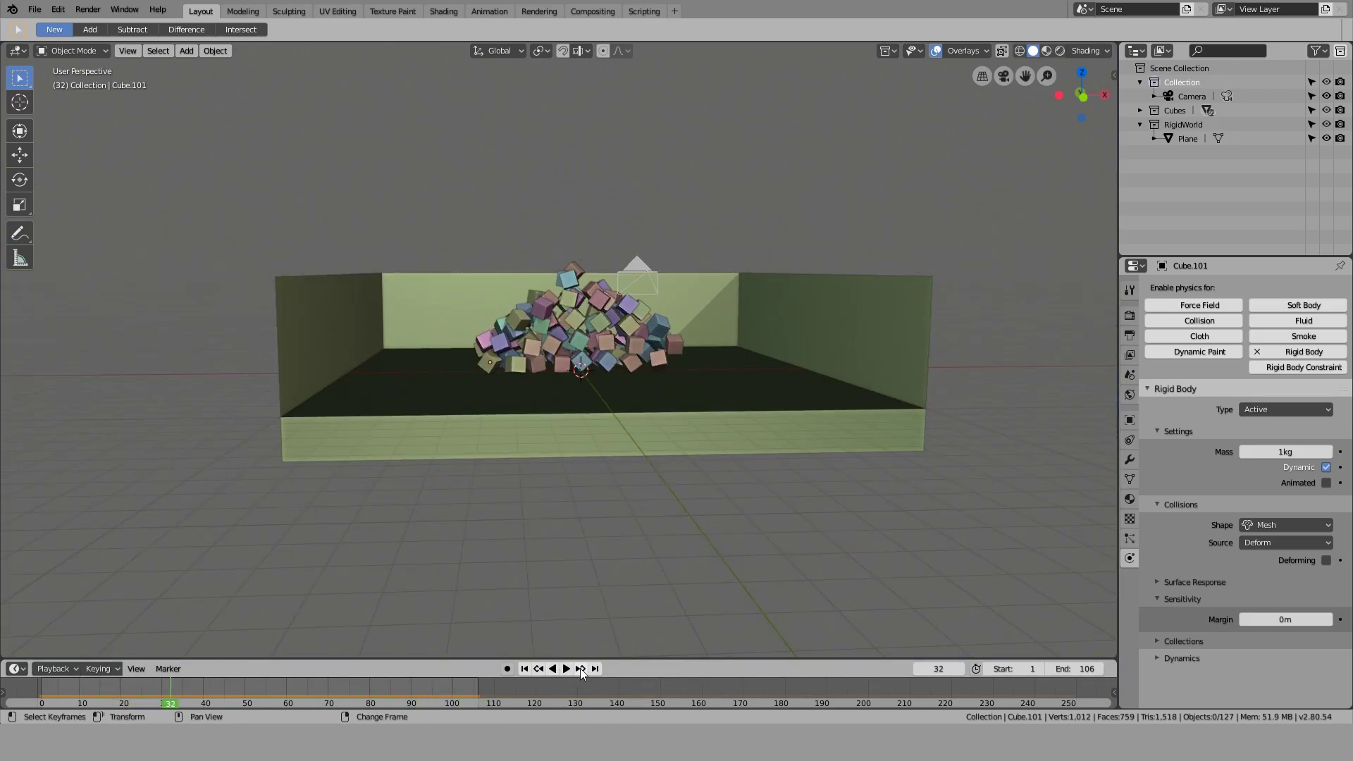
click(596, 670)
Examine where the front cube meets the floor up close through the camera in rendered shading, and return to solid shading
middle_drag(594, 646, 591, 535)
click(611, 402)
scroll(382, 455, up, 3)
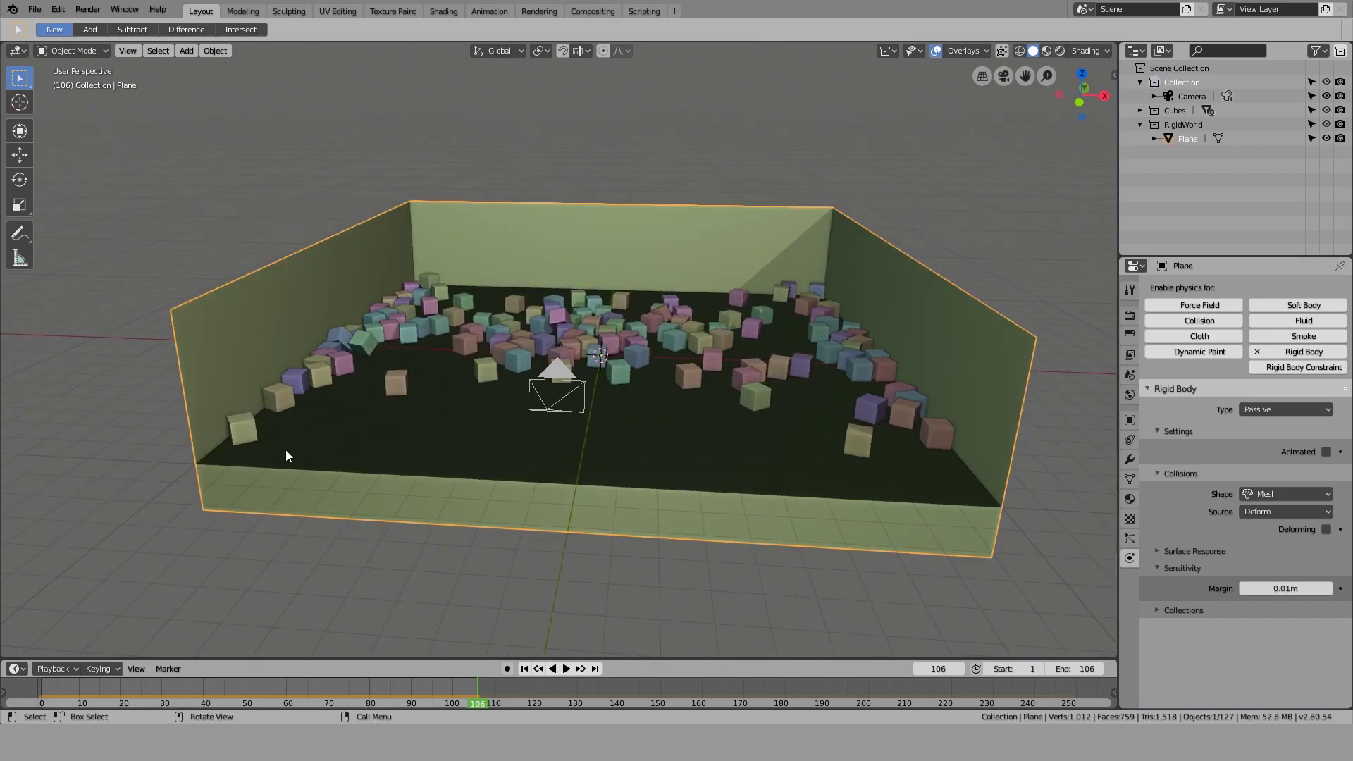
key(KP_0)
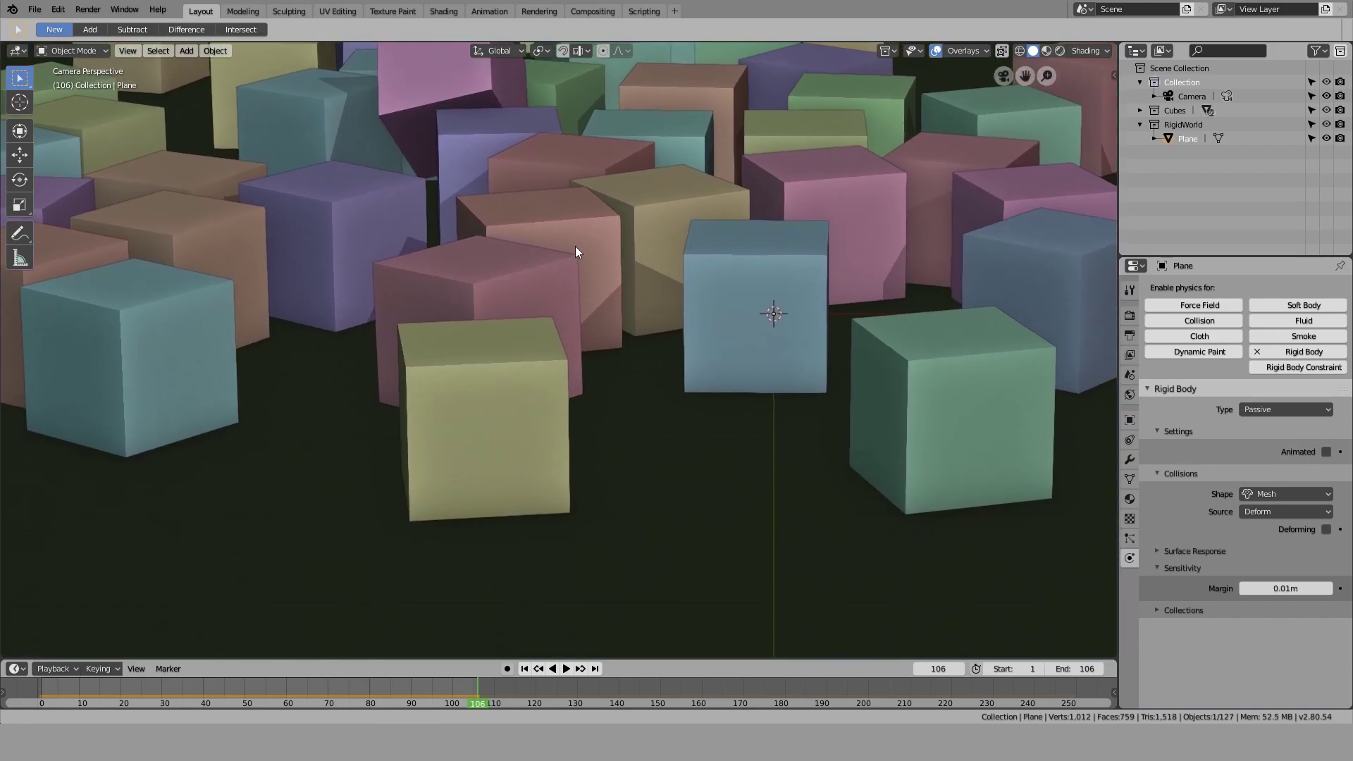
shift+middle_drag(575, 246, 583, 194)
scroll(535, 443, up, 3)
key(shift+z)
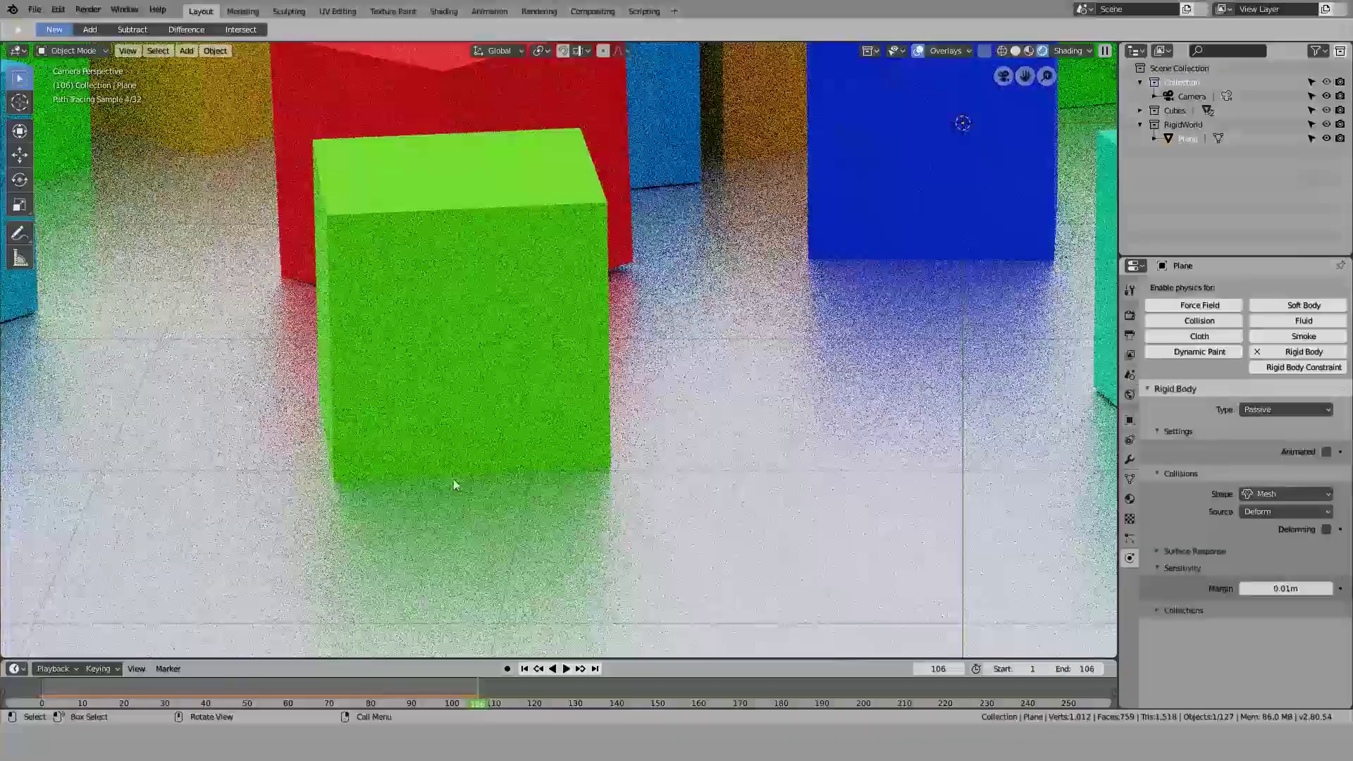
key(z)
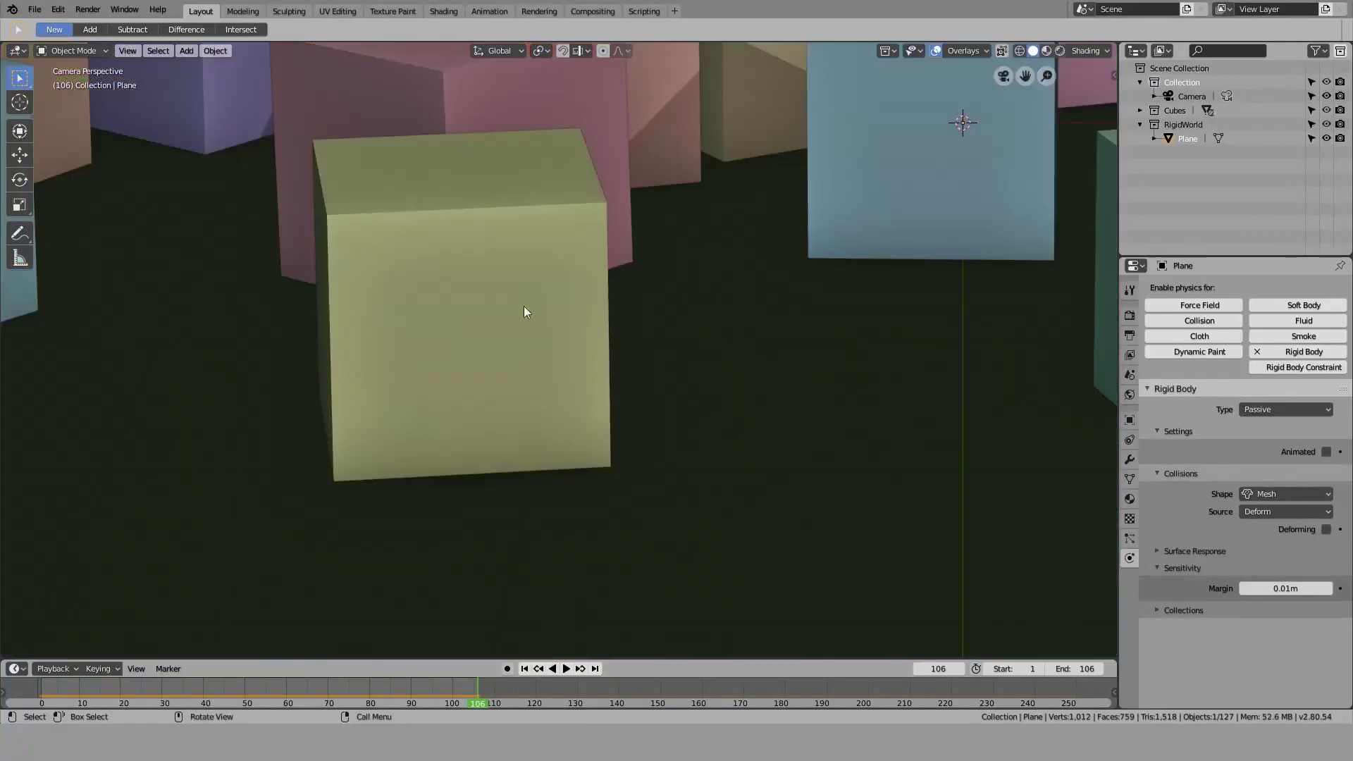
Examine the contact between the tilted pink cube and the purple cube supporting it up close in solid shading
shift+middle_drag(526, 311, 560, 621)
shift+middle_drag(570, 310, 620, 564)
middle_drag(627, 567, 666, 518)
scroll(642, 494, down, 4)
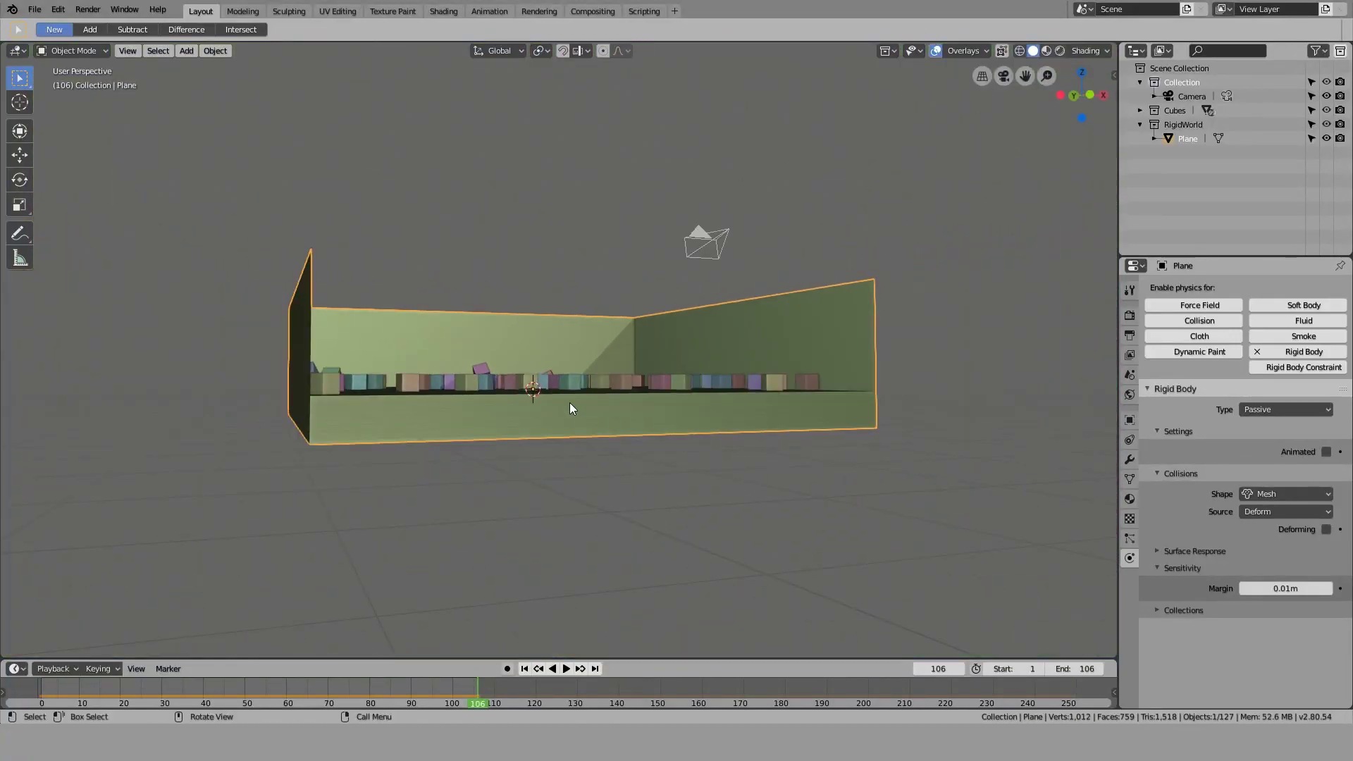
middle_drag(557, 377, 716, 580)
scroll(522, 402, up, 5)
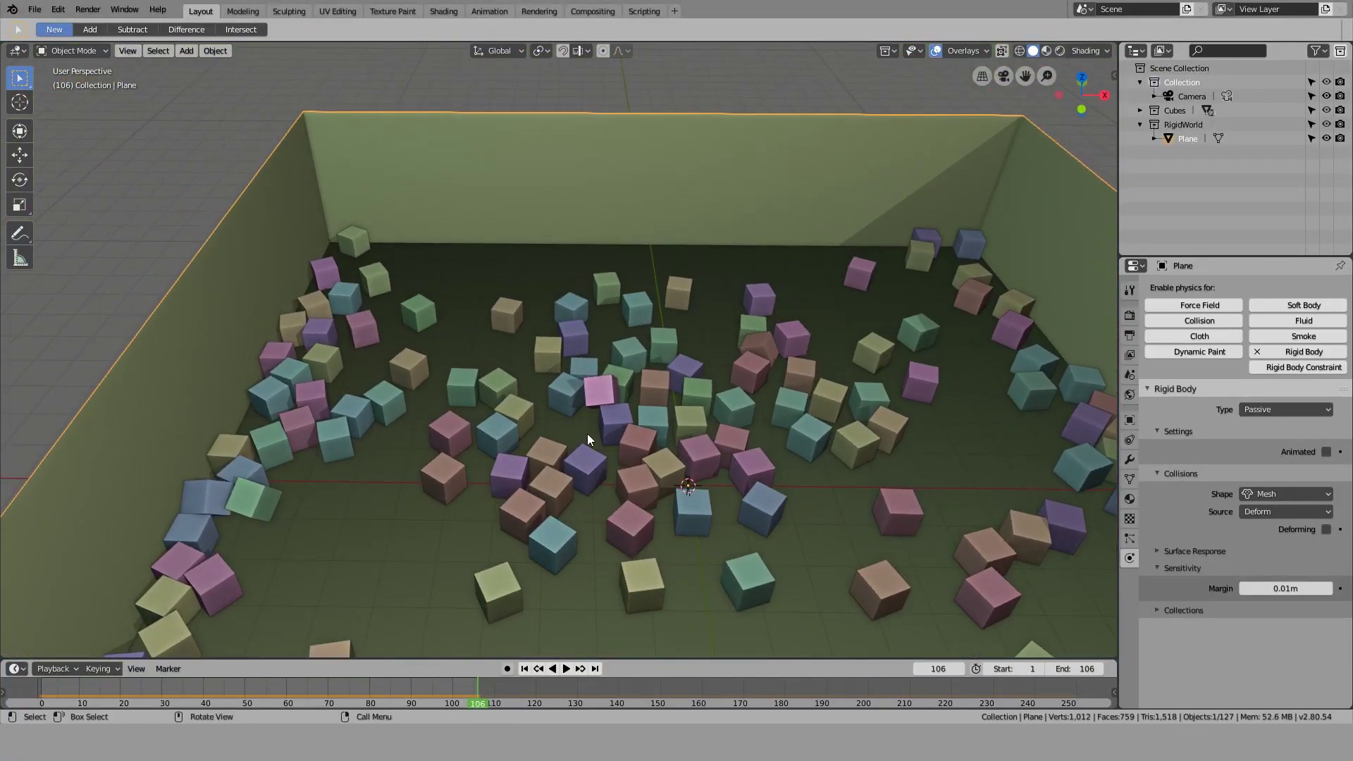
scroll(588, 435, up, 4)
shift+middle_drag(714, 463, 601, 238)
key(shift+b)
drag(543, 320, 623, 388)
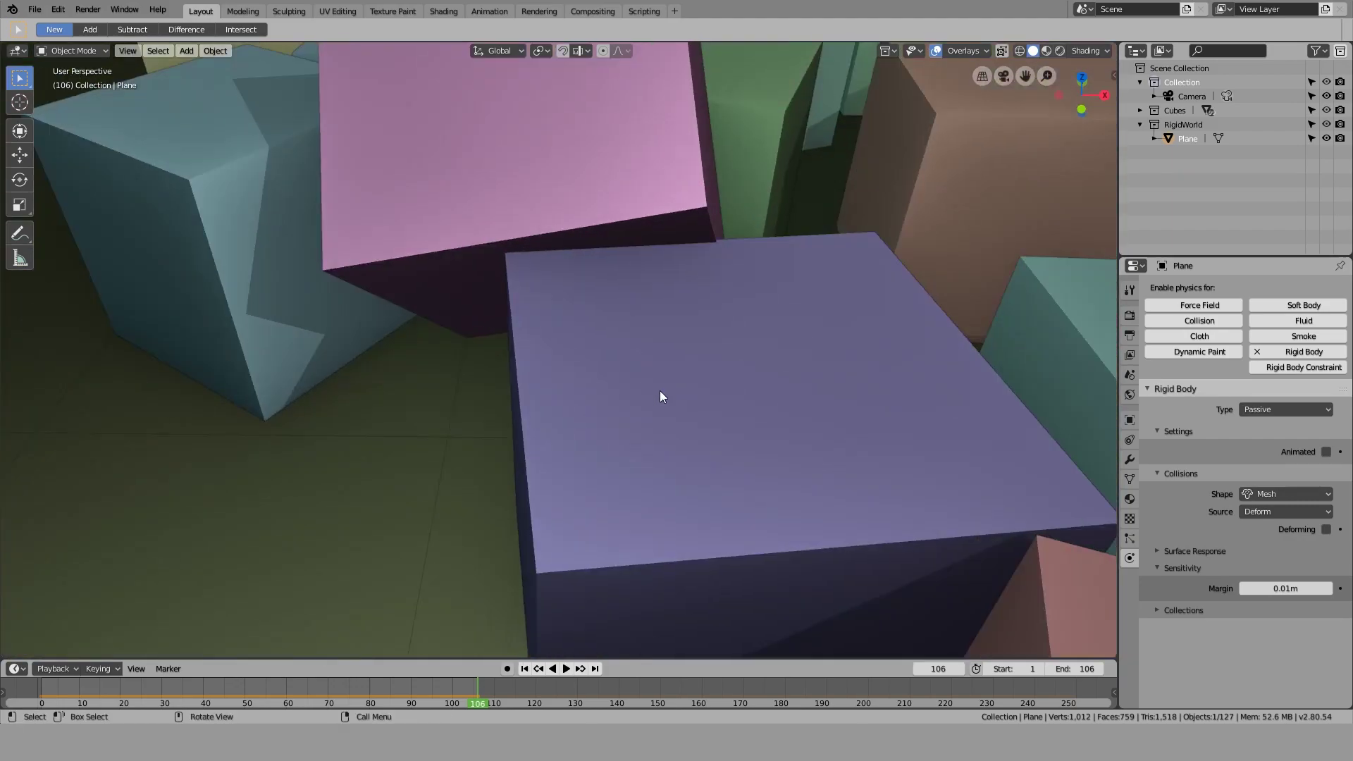
middle_drag(660, 390, 298, 270)
key(alt+a)
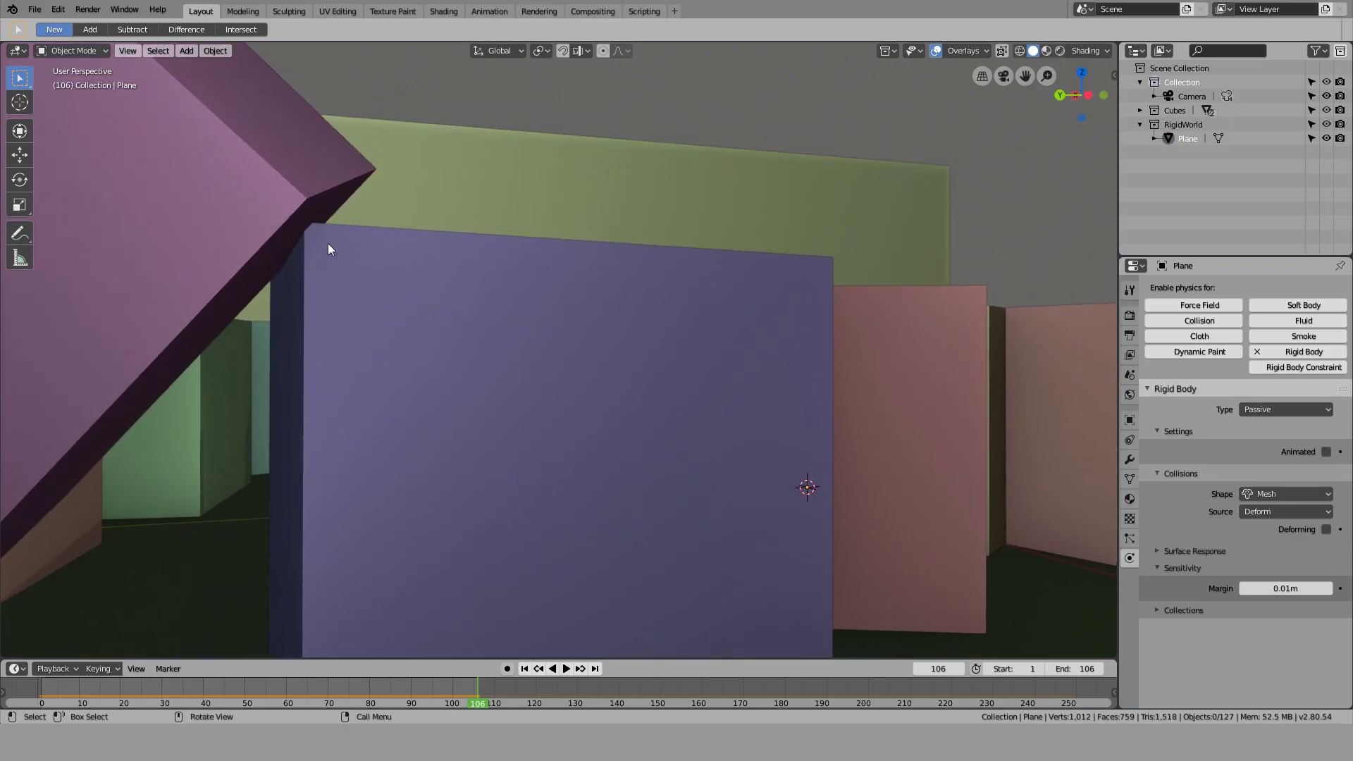
click(456, 351)
middle_drag(456, 351, 695, 336)
scroll(738, 371, down, 6)
middle_drag(766, 375, 708, 283)
scroll(633, 466, down, 8)
Compare the contact around the tilted cube through the camera in rendered and solid shading, and reframe the whole camera view
key(KP_0)
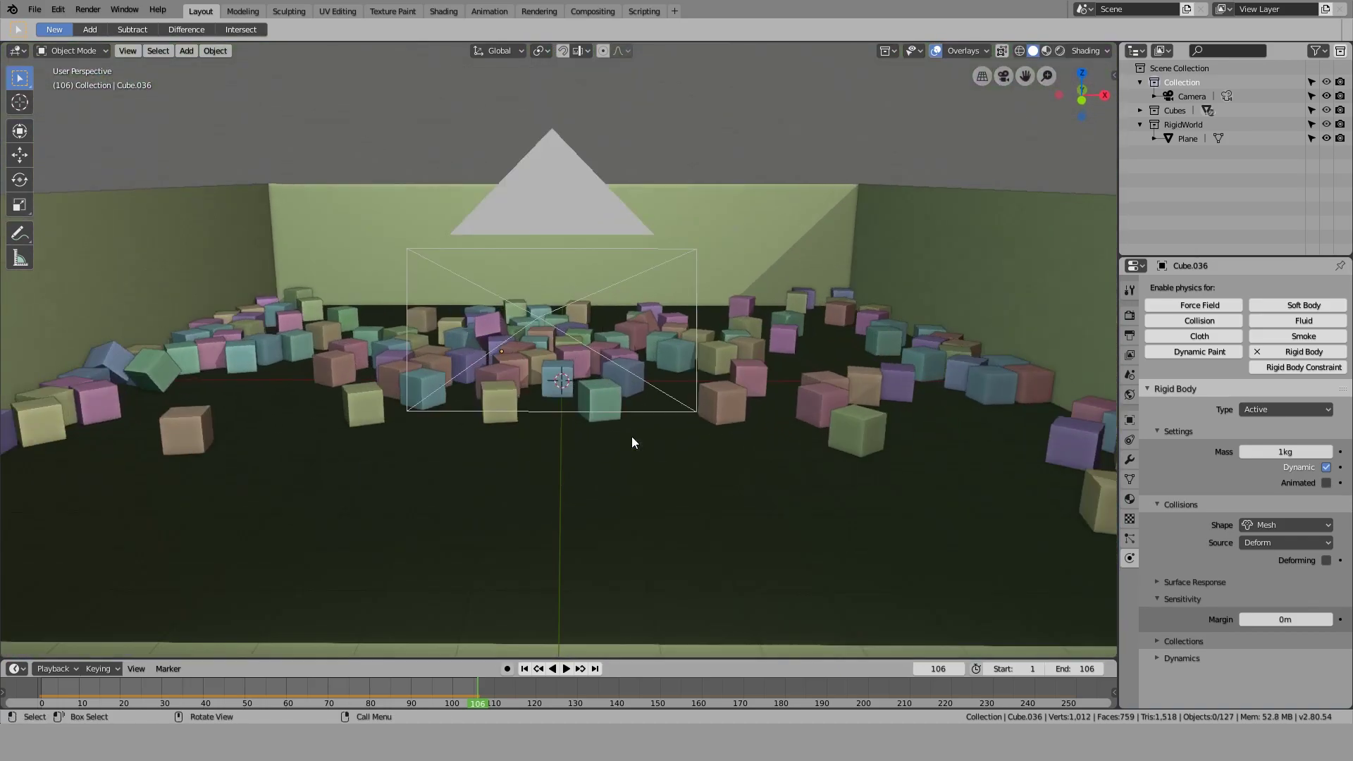
key(alt+a)
key(shift+z)
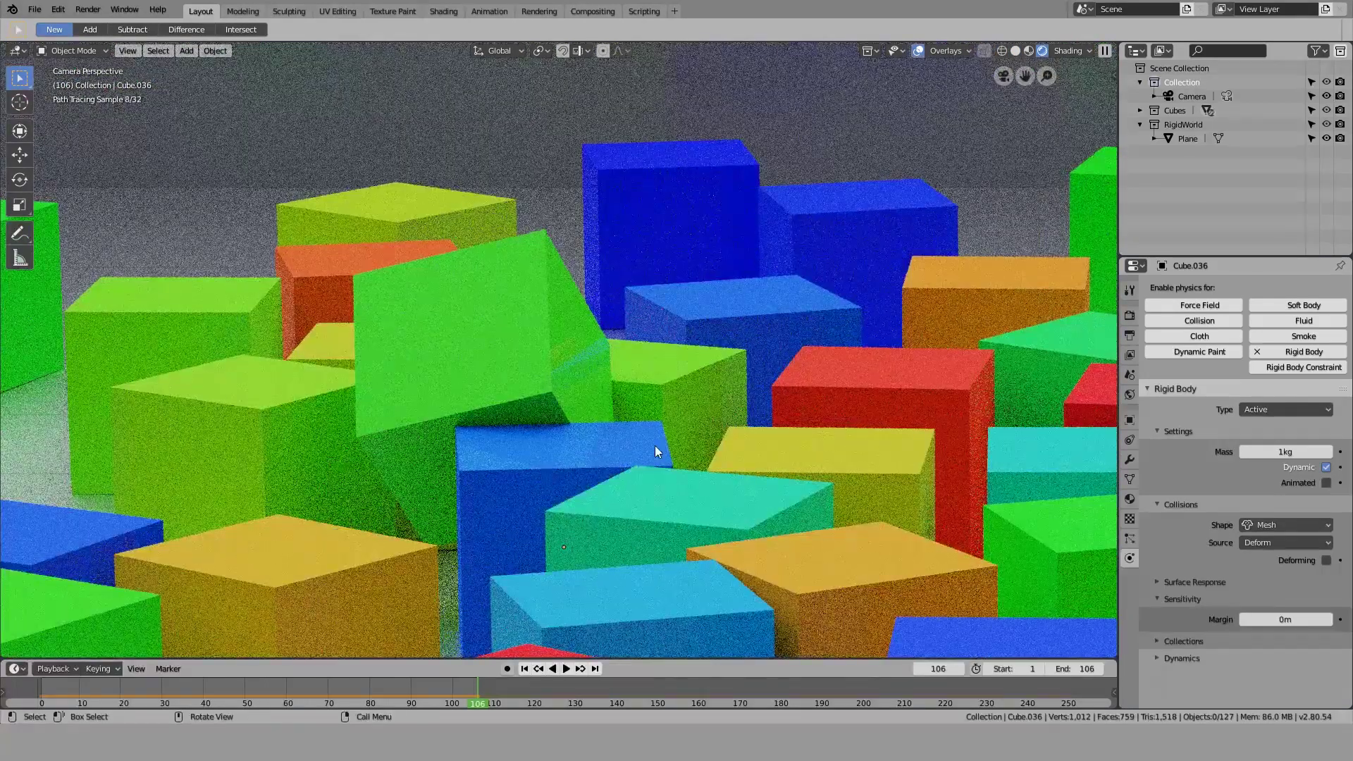
key(shift+z)
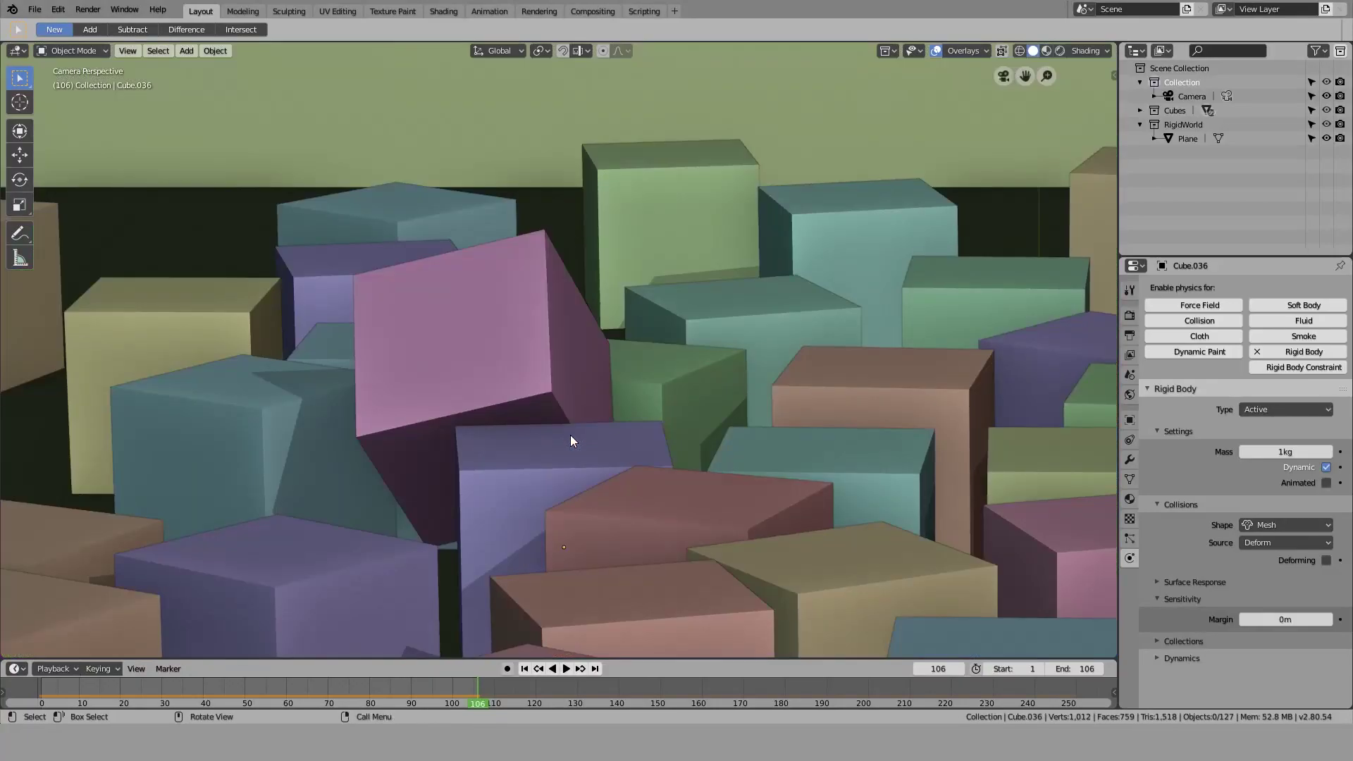
scroll(569, 436, up, 4)
shift+middle_drag(570, 438, 582, 308)
scroll(592, 303, up, 7)
shift+middle_drag(691, 332, 806, 472)
scroll(607, 426, down, 8)
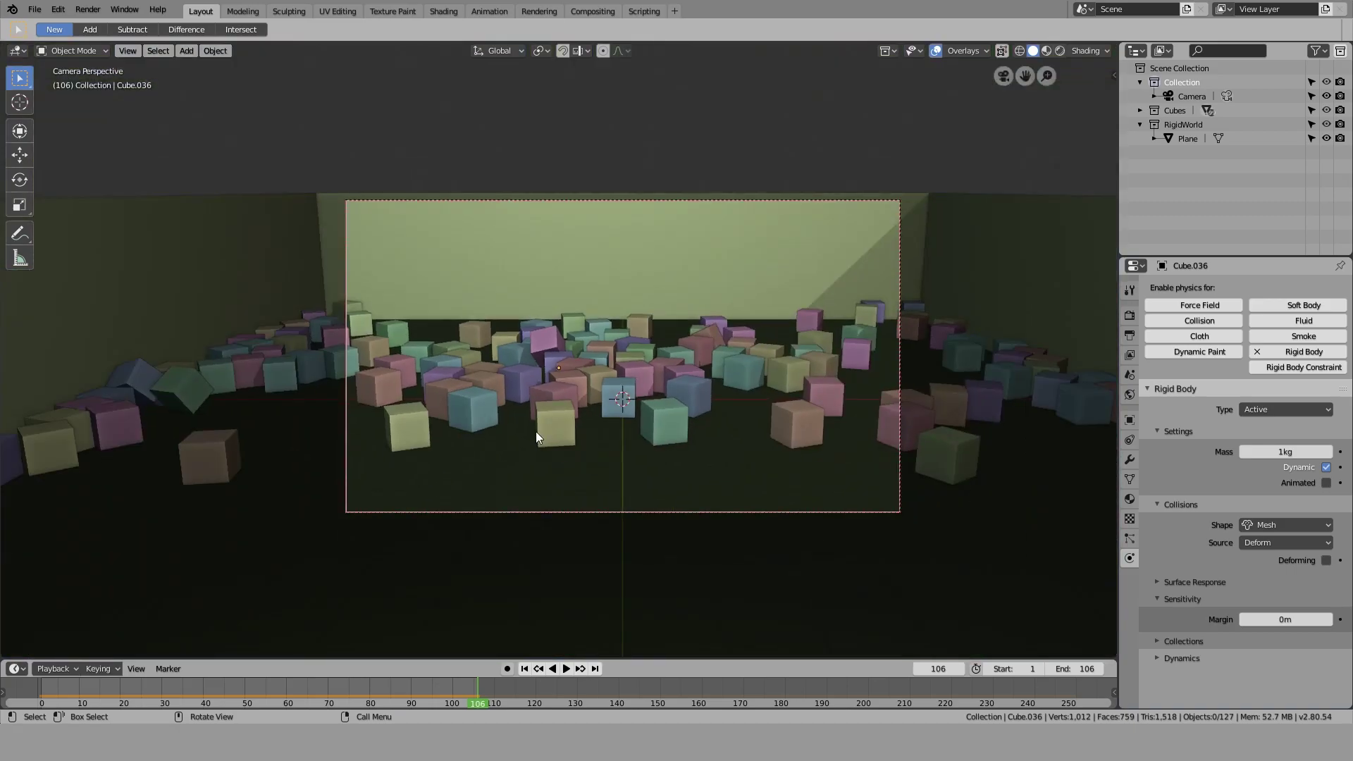
scroll(810, 445, down, 3)
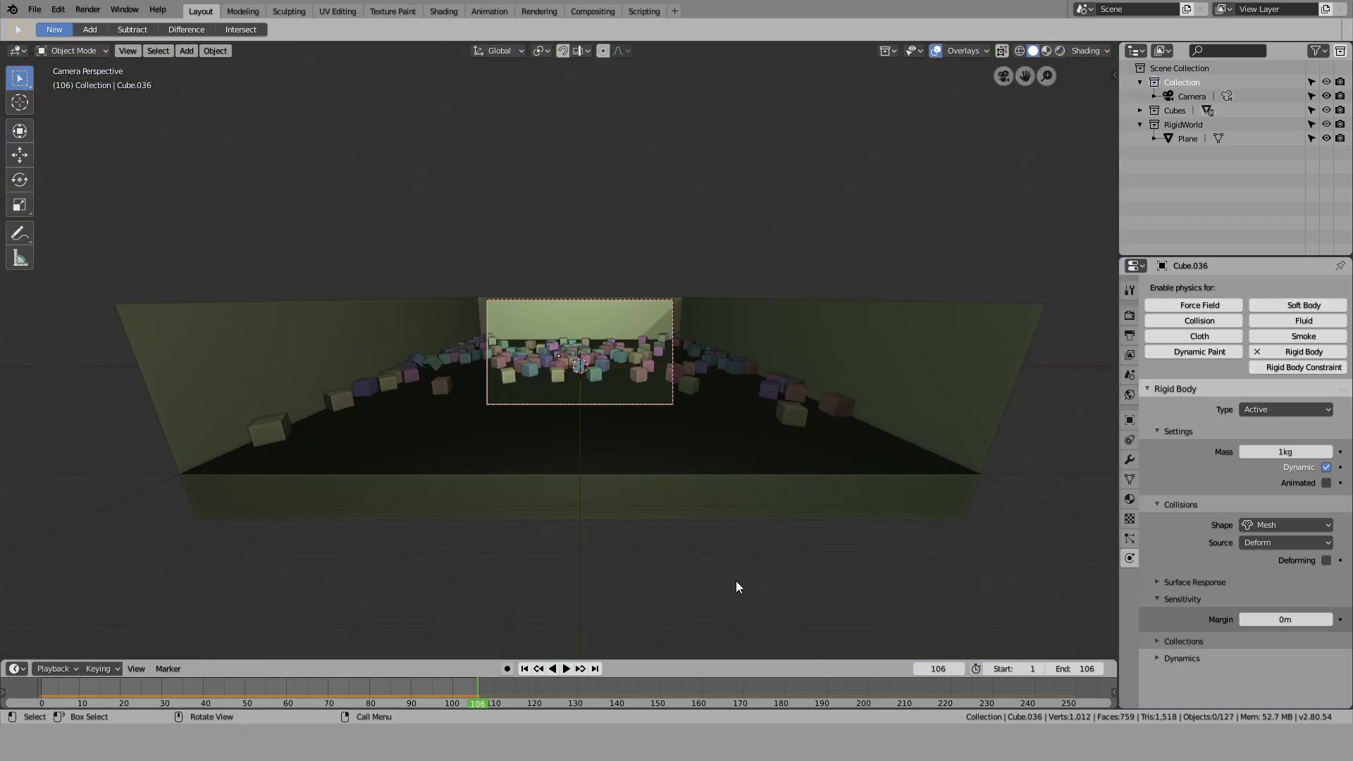
scroll(681, 515, up, 3)
shift+middle_drag(641, 452, 553, 472)
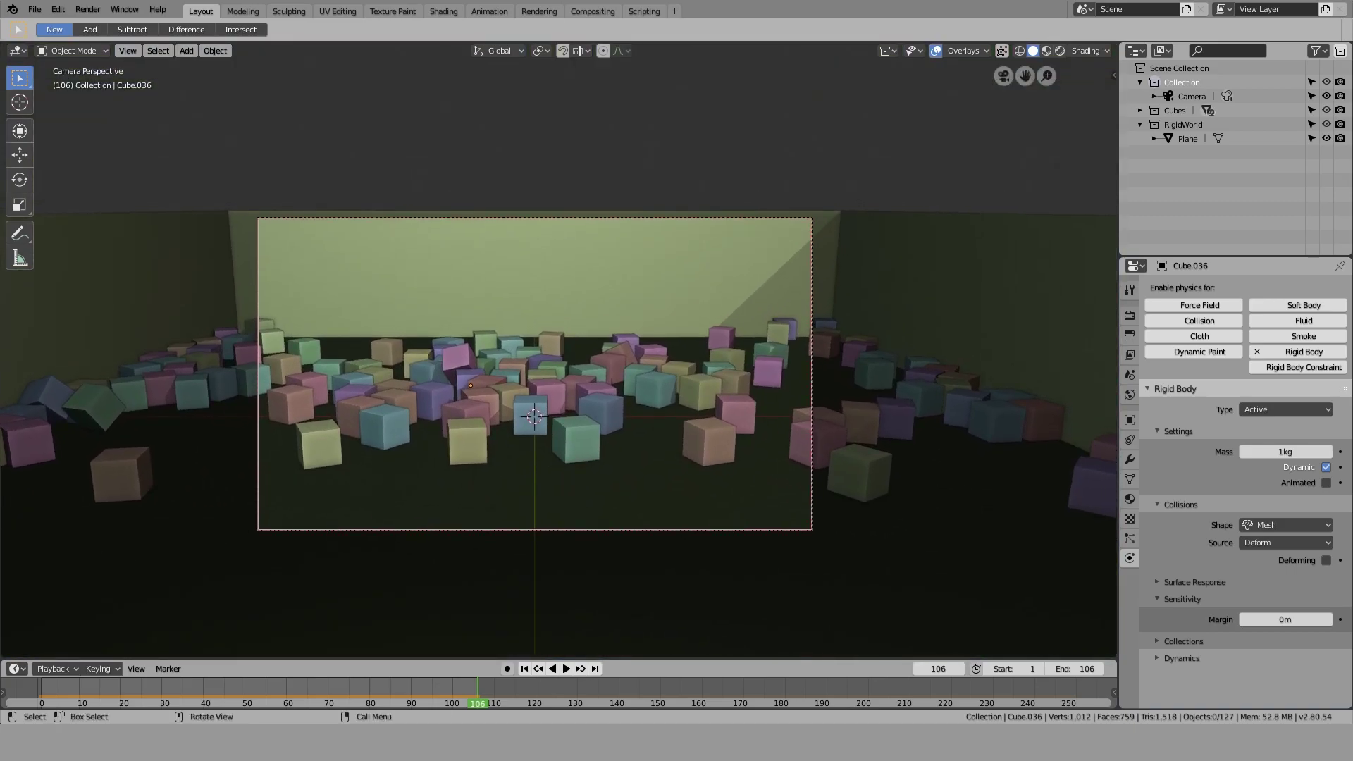